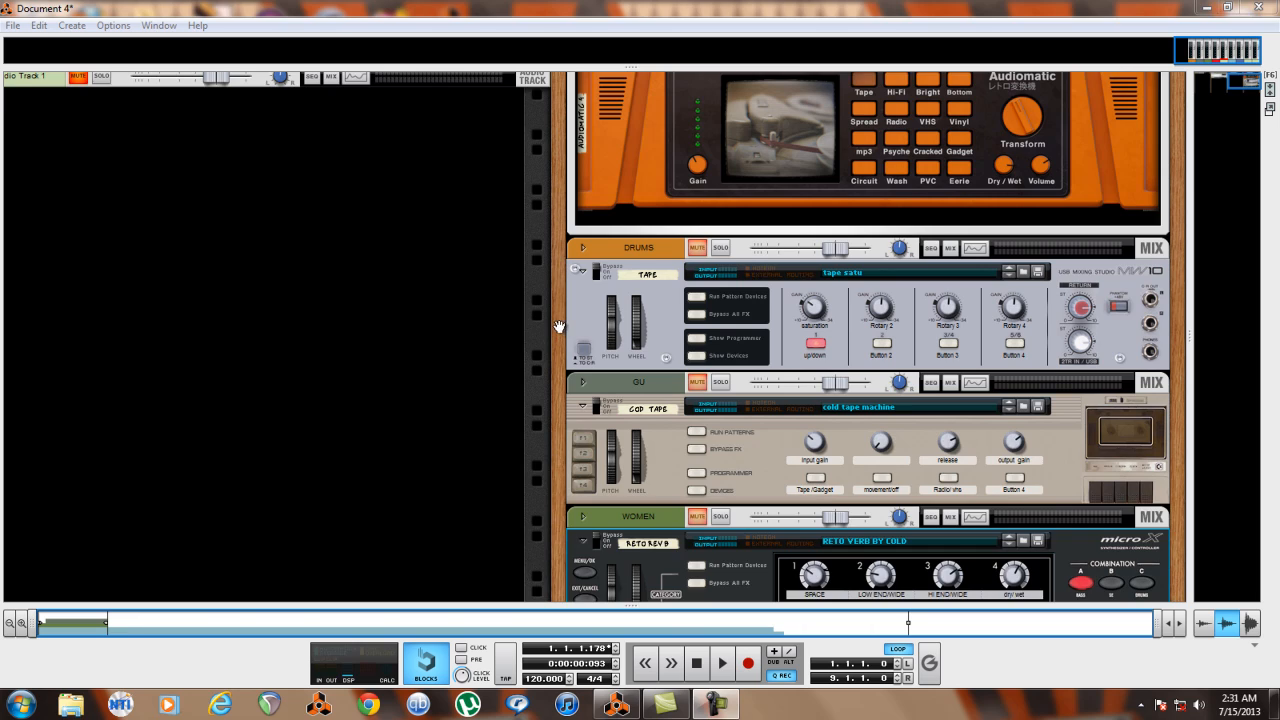
Show the mixer and audition the soloed "03 - a love that's" track through the OLD REC BUSS
{"action": "scroll", "coordinate": [566, 330], "scroll_direction": "up", "scroll_amount": 3}
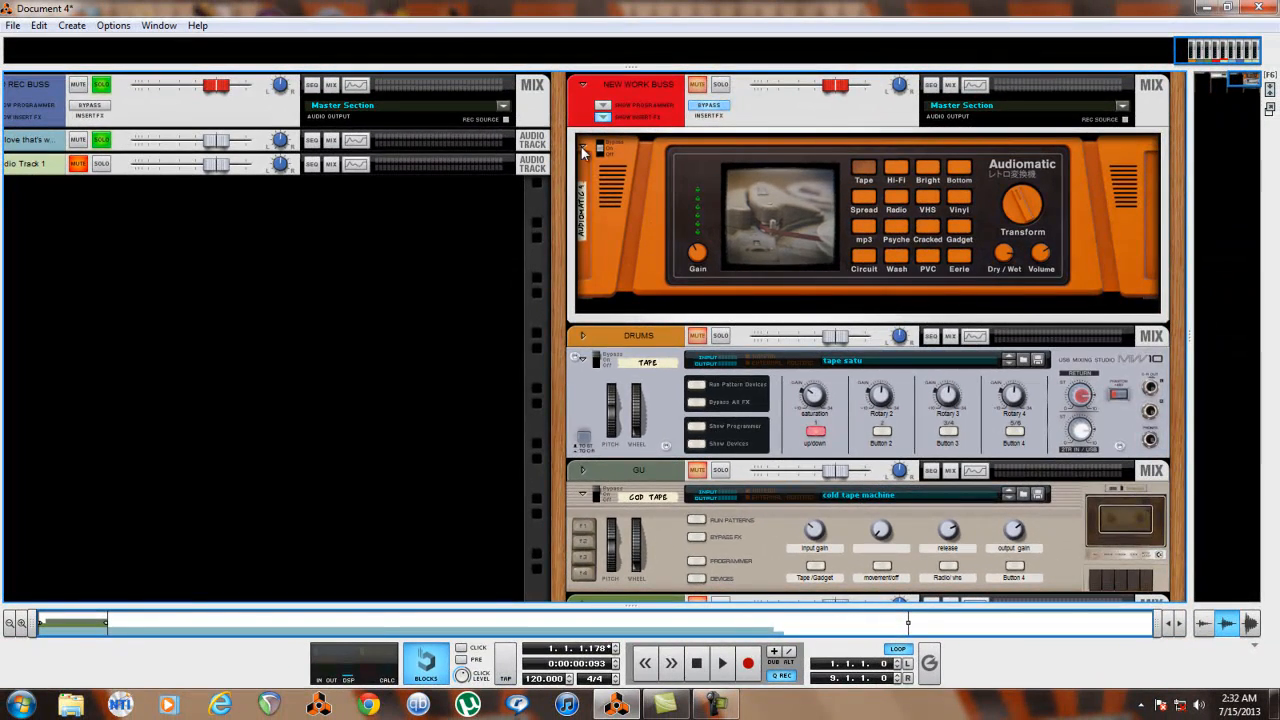
{"action": "left_click_drag", "start_coordinate": [552, 70], "coordinate": [780, 597]}
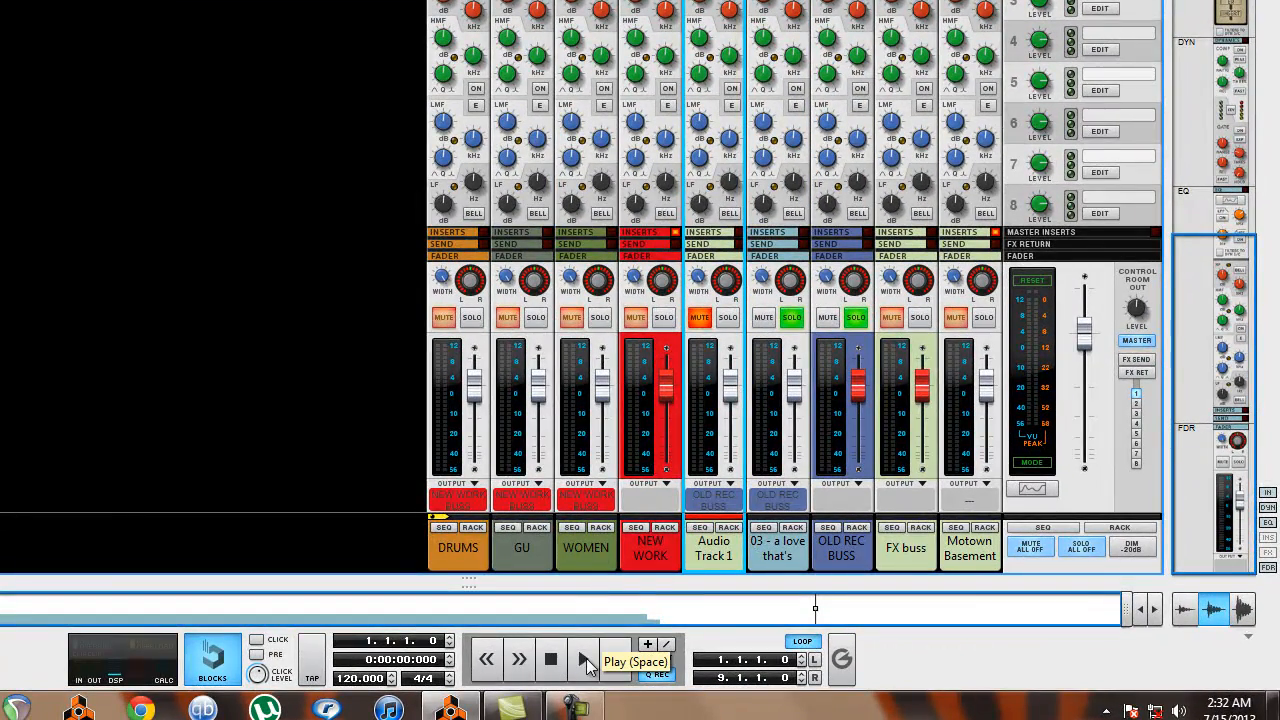
{"action": "left_click", "coordinate": [582, 659]}
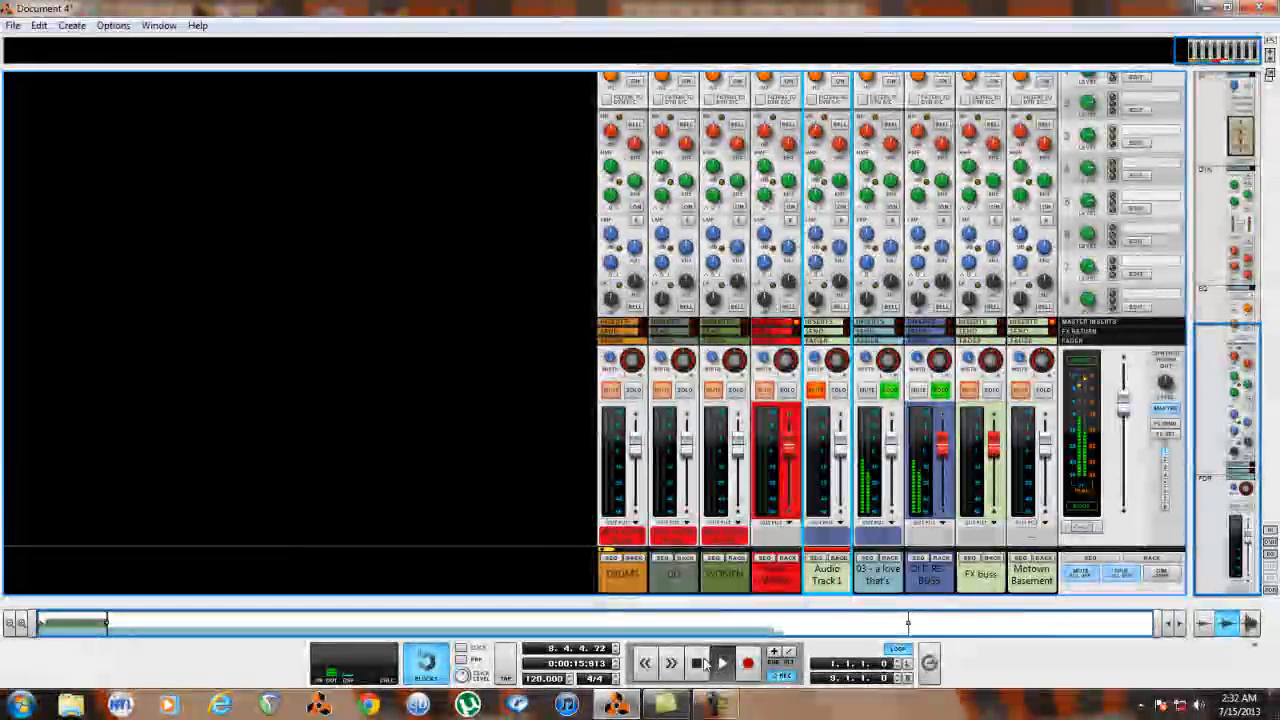
{"action": "left_click", "coordinate": [702, 666]}
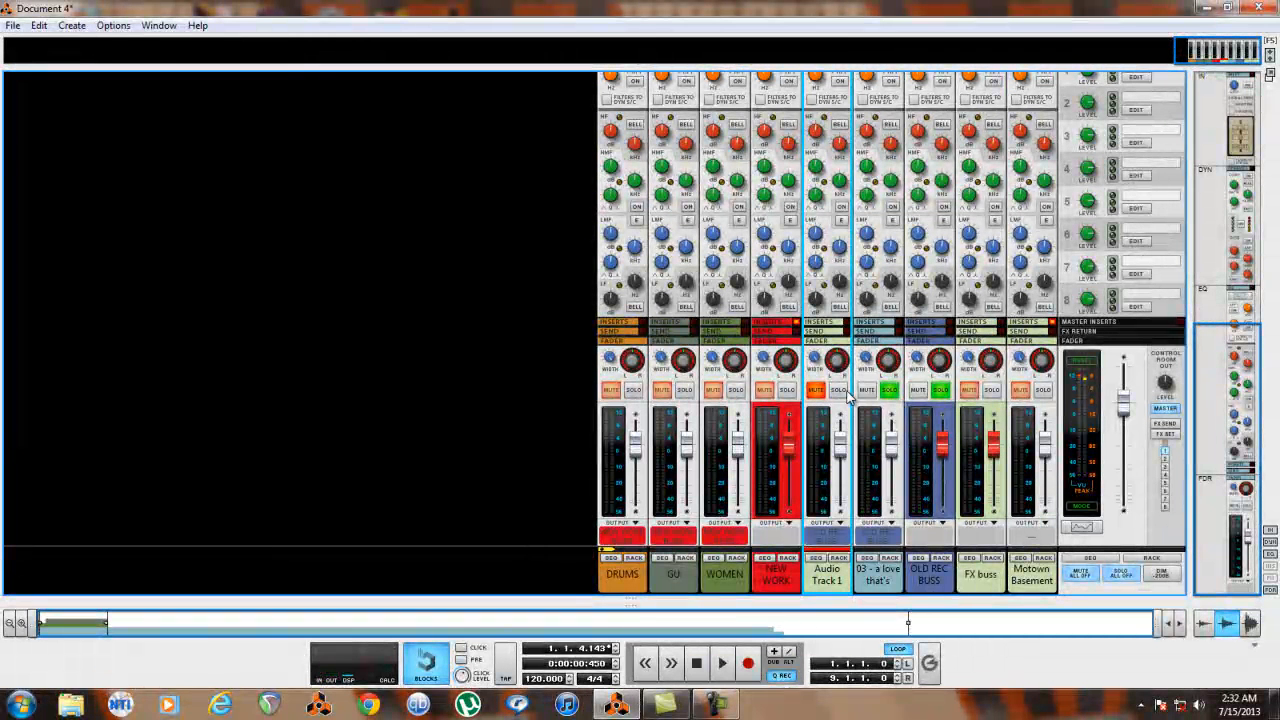
Solo Audio Track 1, mute "03 - a love that's" in its place, and audition the playback
{"action": "left_click", "coordinate": [840, 393]}
{"action": "left_click", "coordinate": [889, 393]}
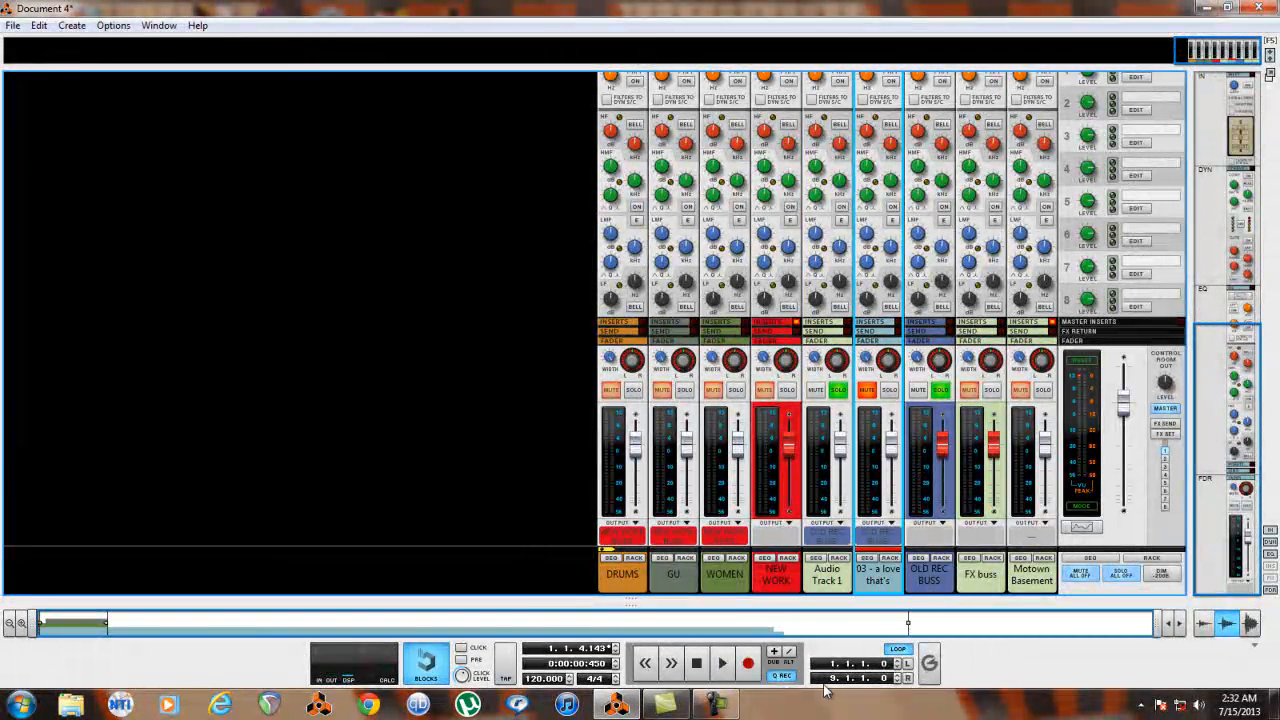
{"action": "left_click", "coordinate": [721, 668]}
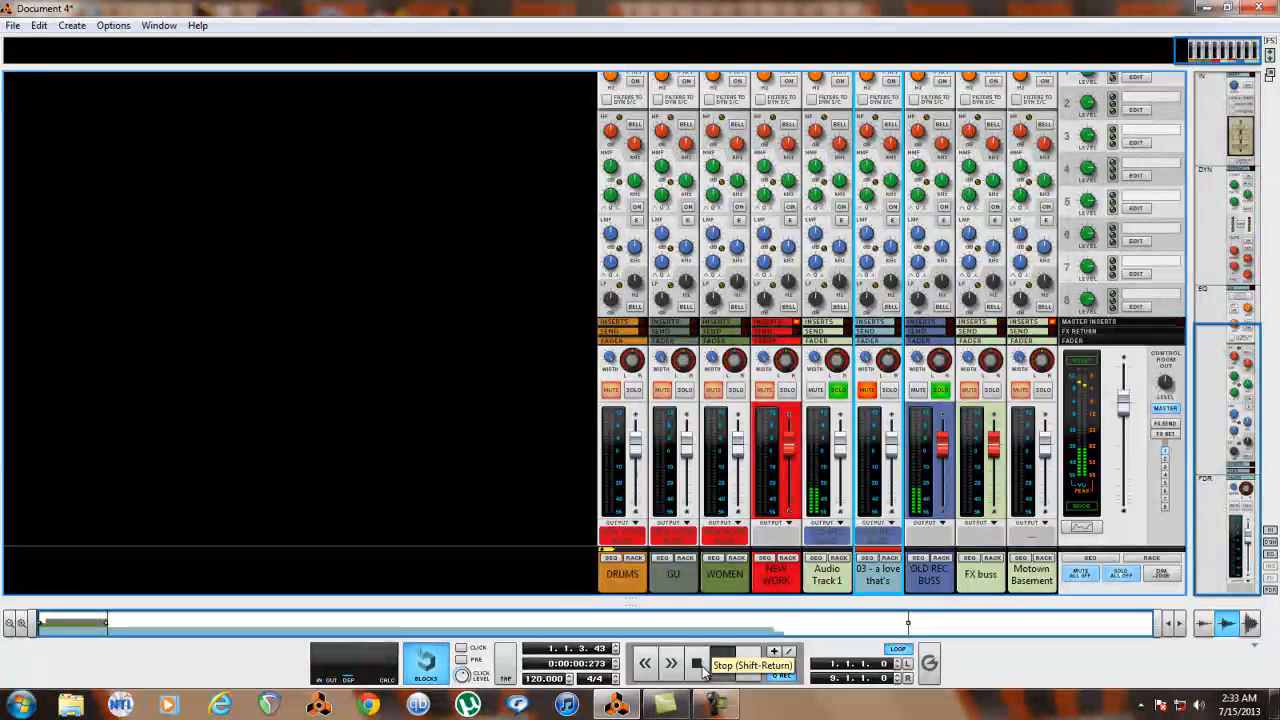
{"action": "left_click", "coordinate": [703, 665]}
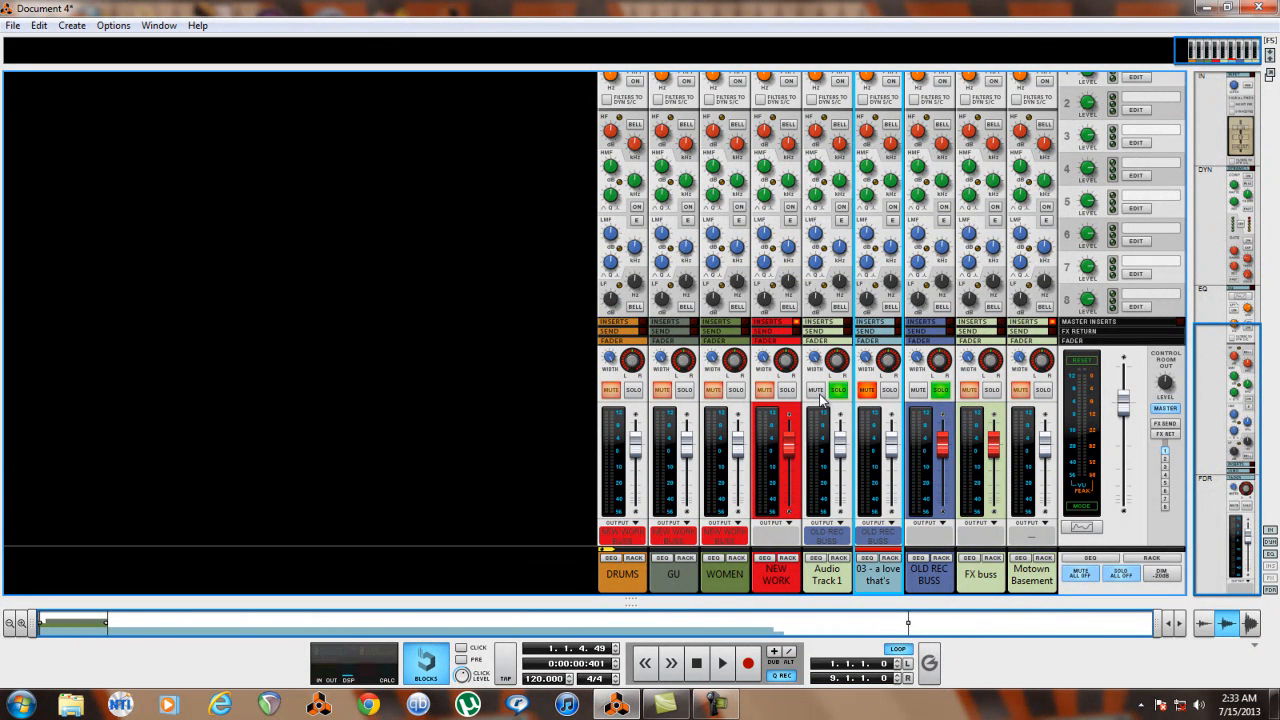
Unsolo and mute the OLD REC BUSS, solo the NEW WORK bus, and play the song from the start
{"action": "left_click", "coordinate": [940, 390]}
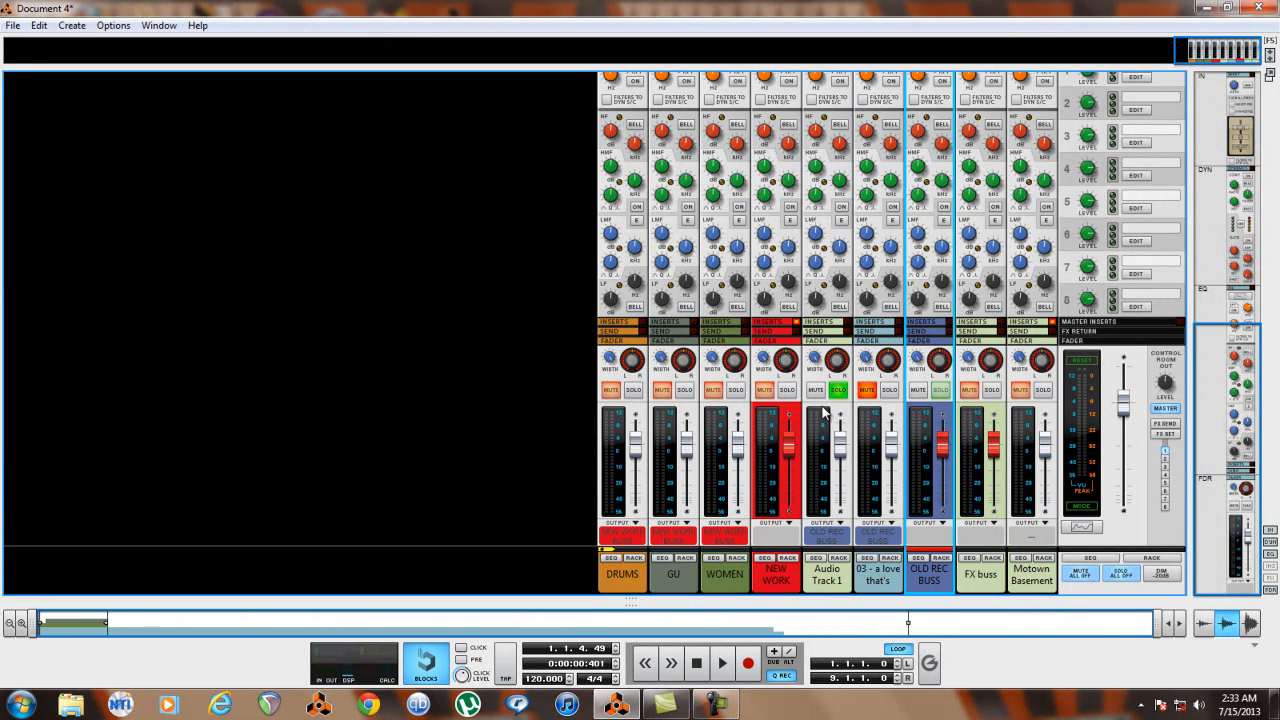
{"action": "left_click", "coordinate": [917, 390]}
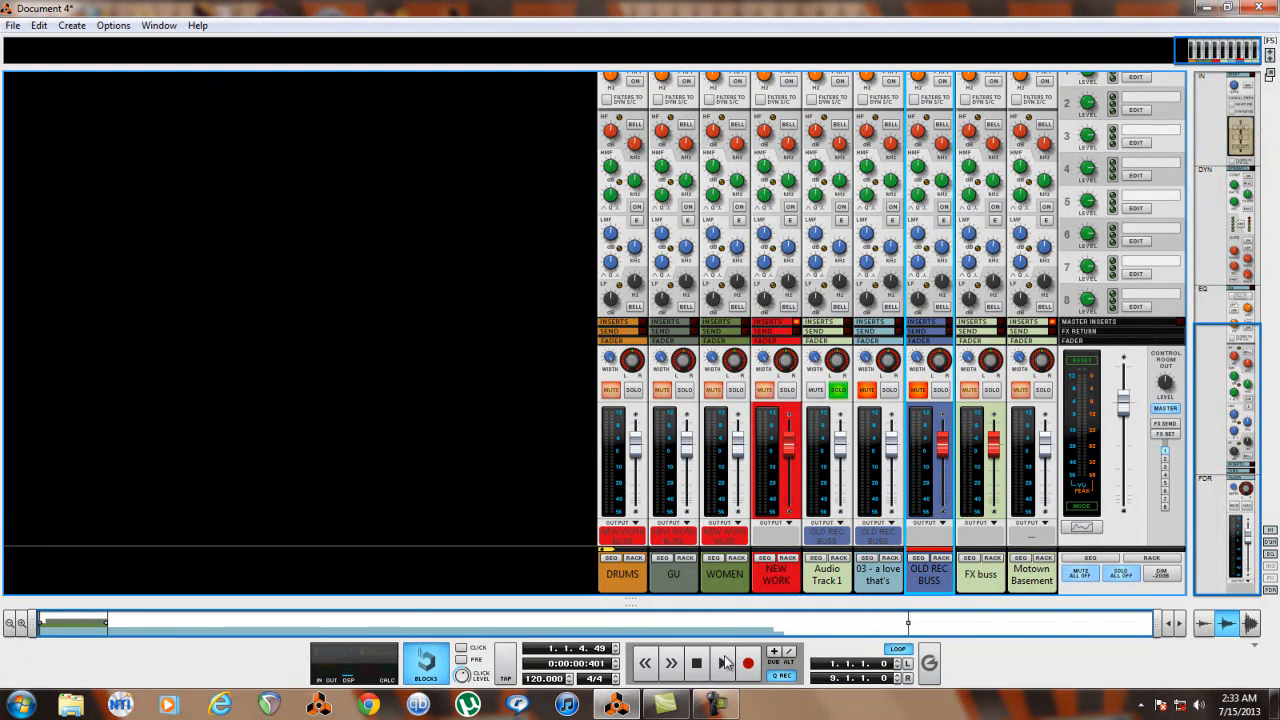
{"action": "left_click", "coordinate": [787, 390]}
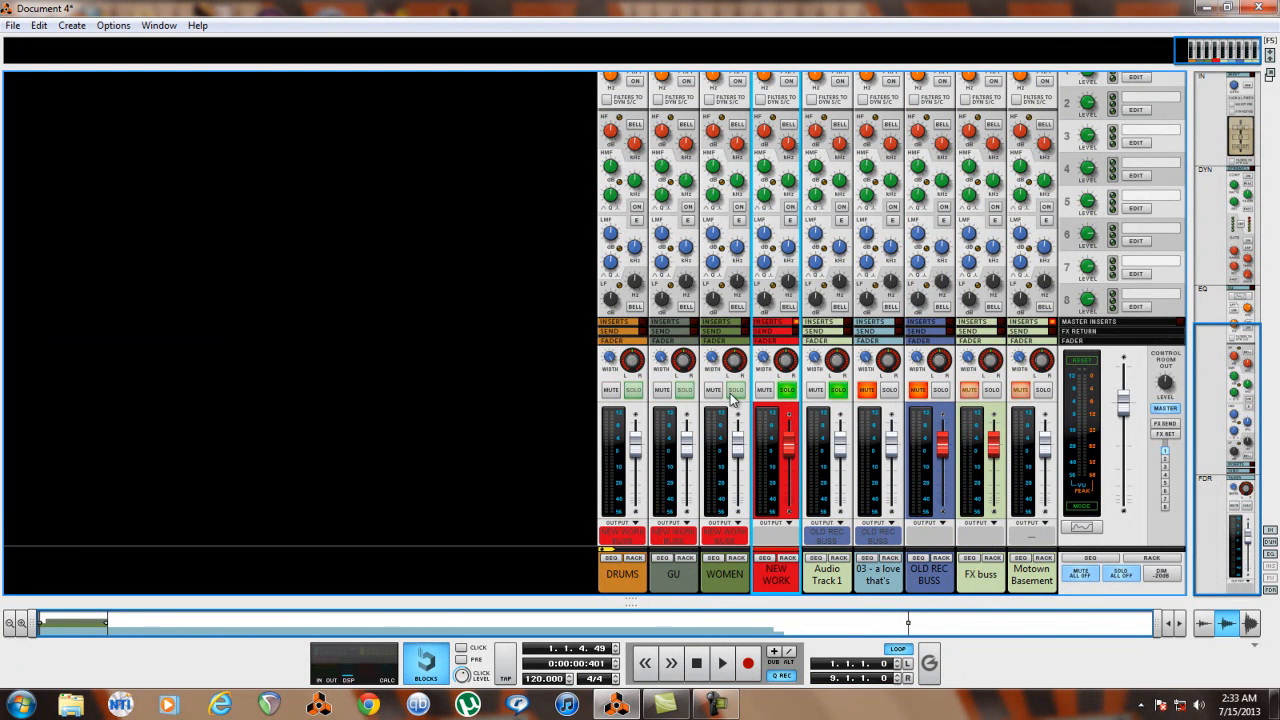
{"action": "left_click", "coordinate": [737, 401]}
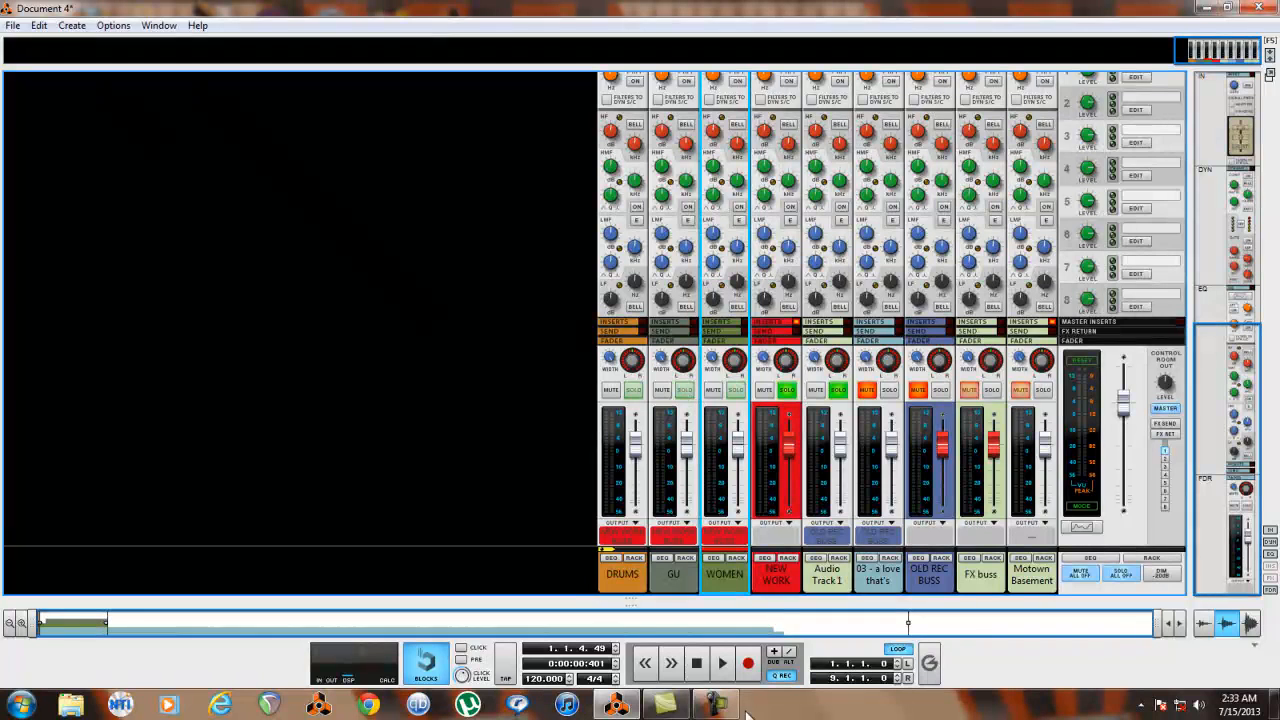
{"action": "left_click", "coordinate": [697, 664]}
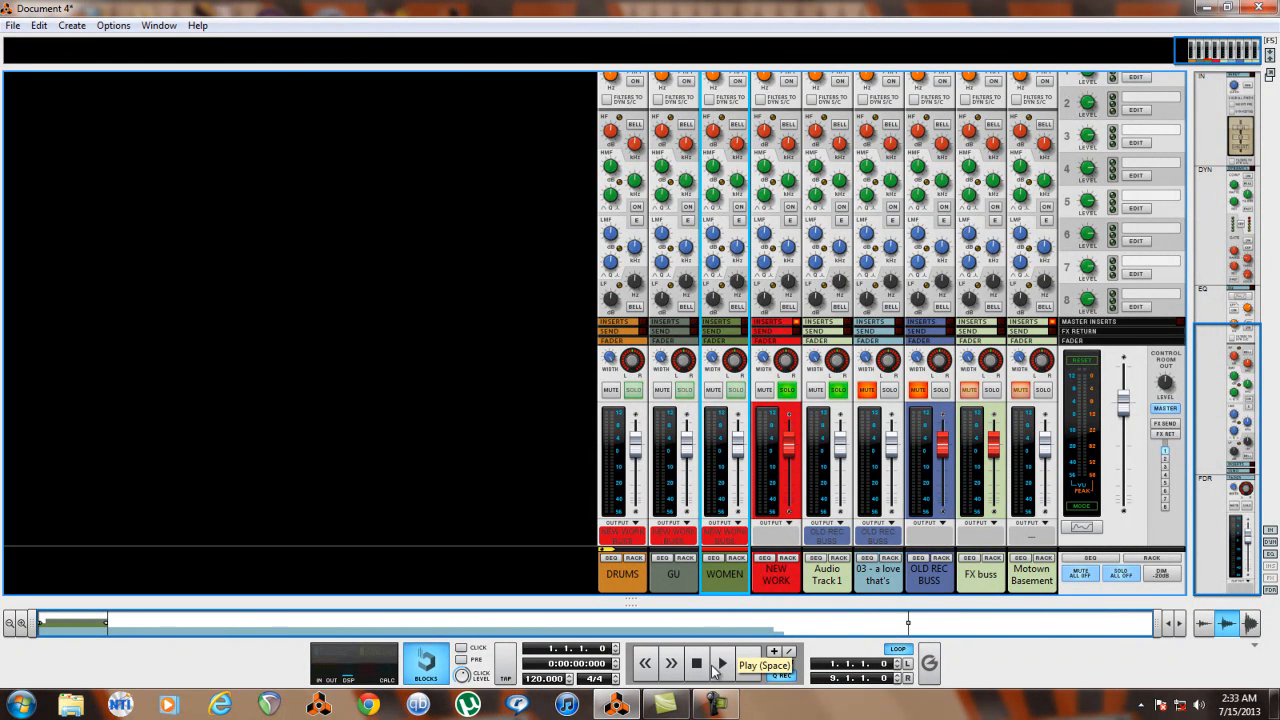
{"action": "left_click", "coordinate": [720, 667]}
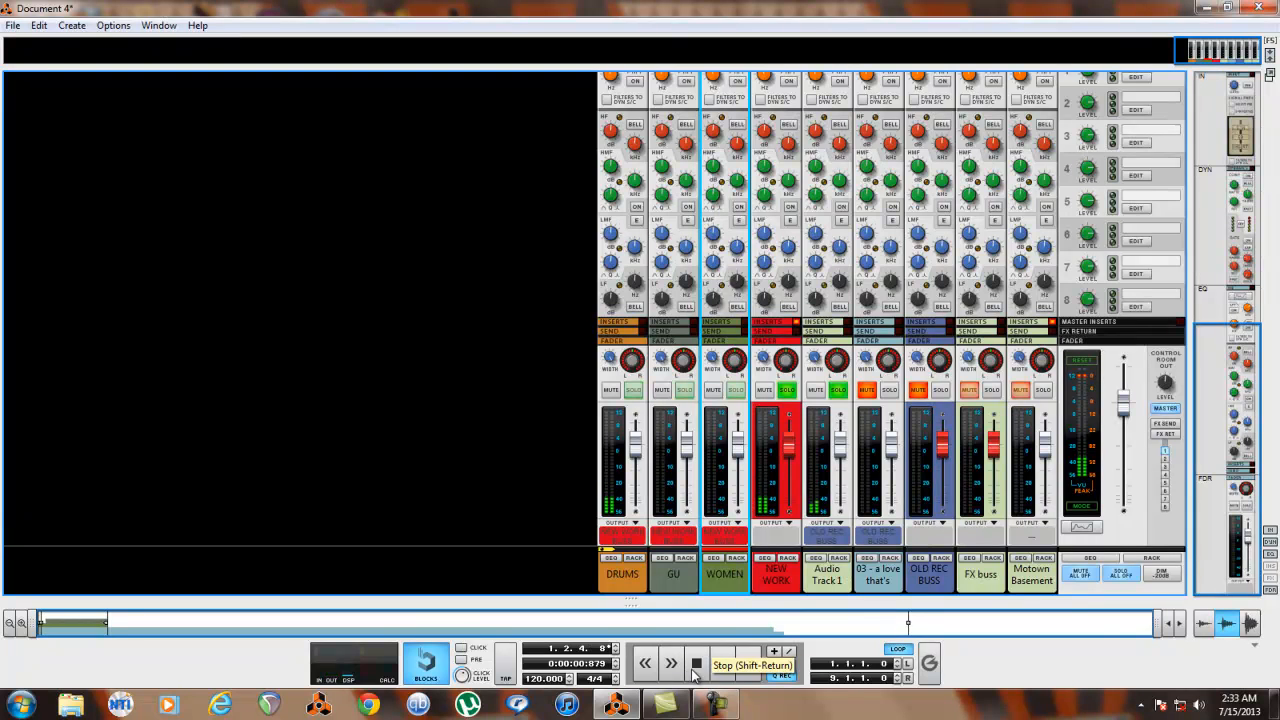
Stop playback, show the rack, solo the WOMEN channel, and start playing it
{"action": "left_click_drag", "start_coordinate": [702, 602], "coordinate": [680, 283]}
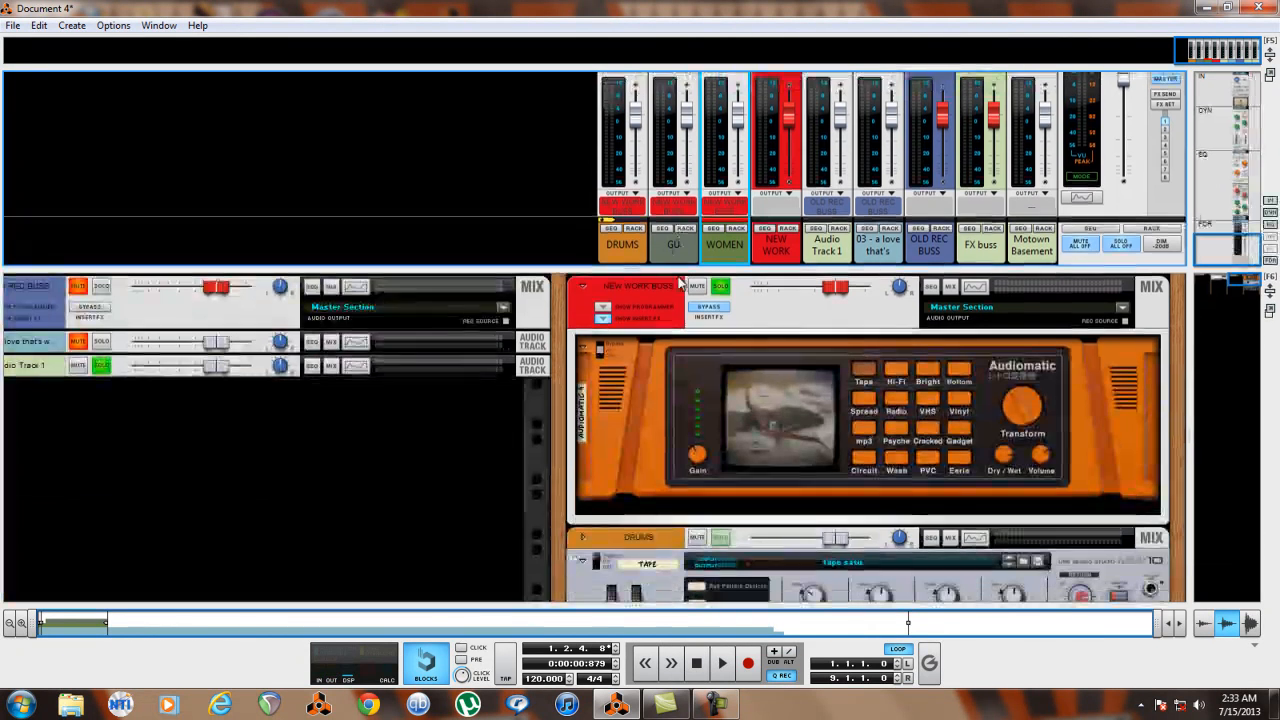
{"action": "key", "text": "F7"}
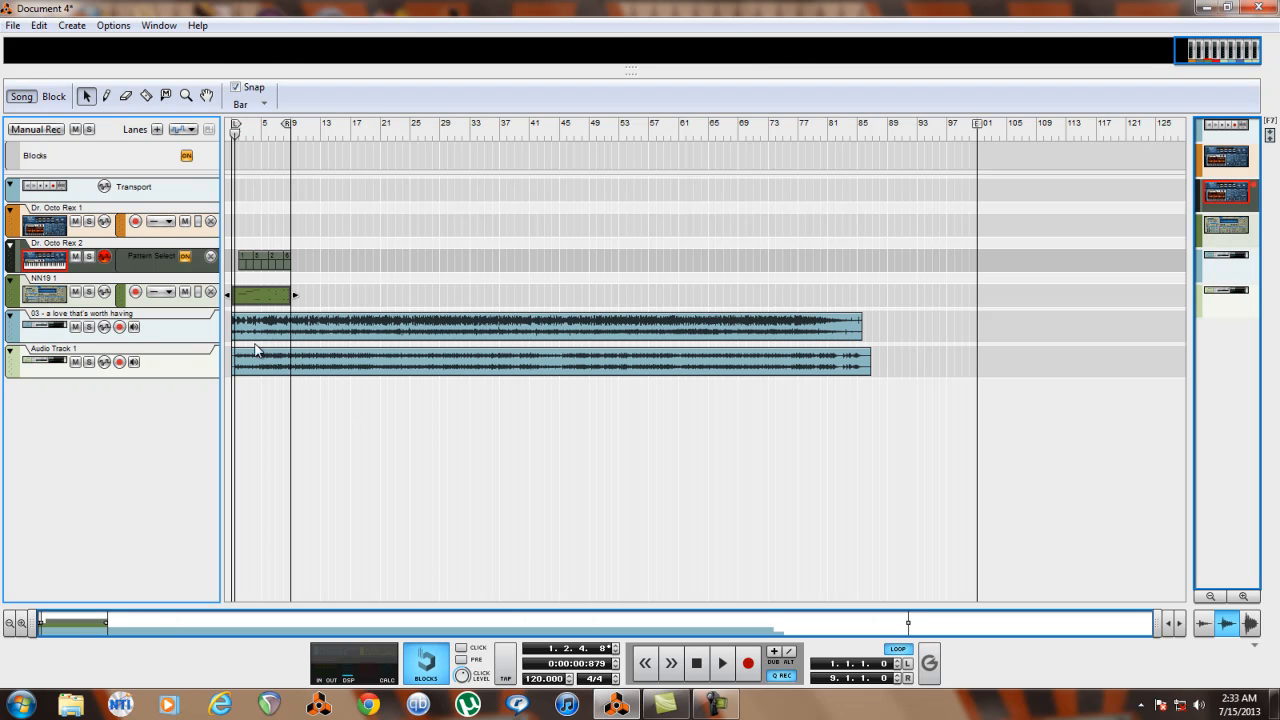
{"action": "key", "text": "F6"}
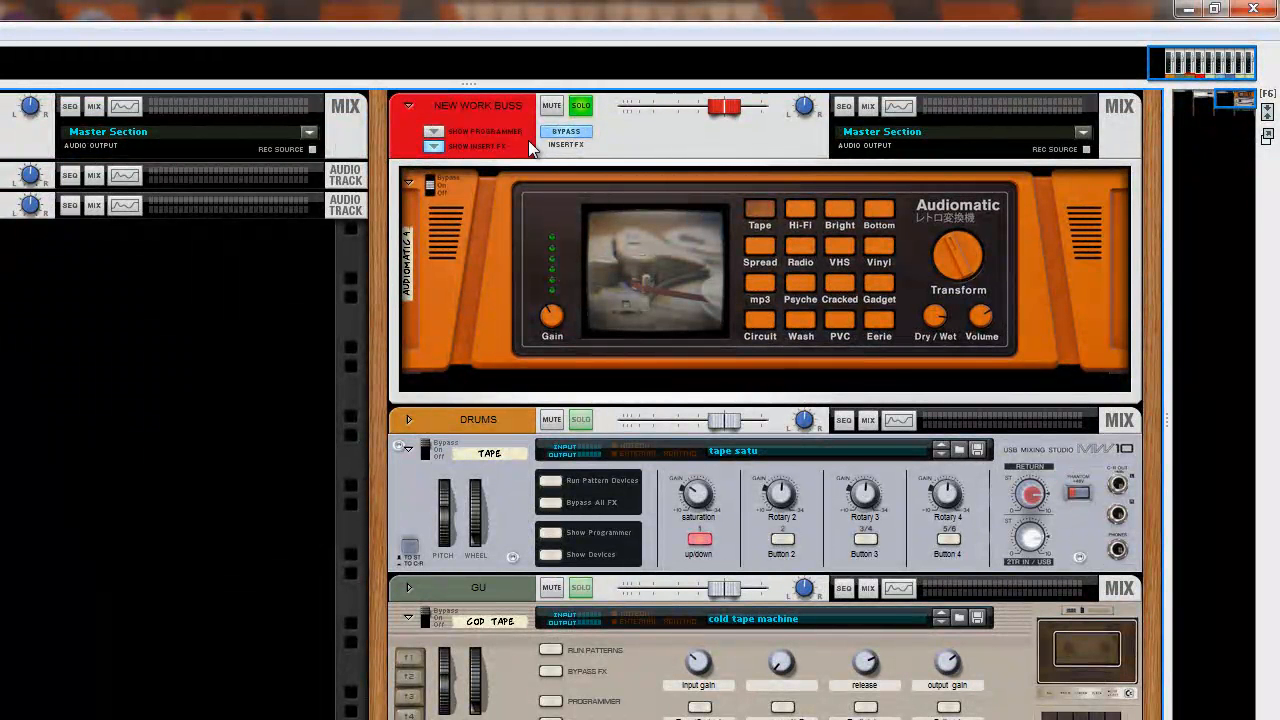
{"action": "scroll", "coordinate": [378, 262], "scroll_direction": "down", "scroll_amount": 5}
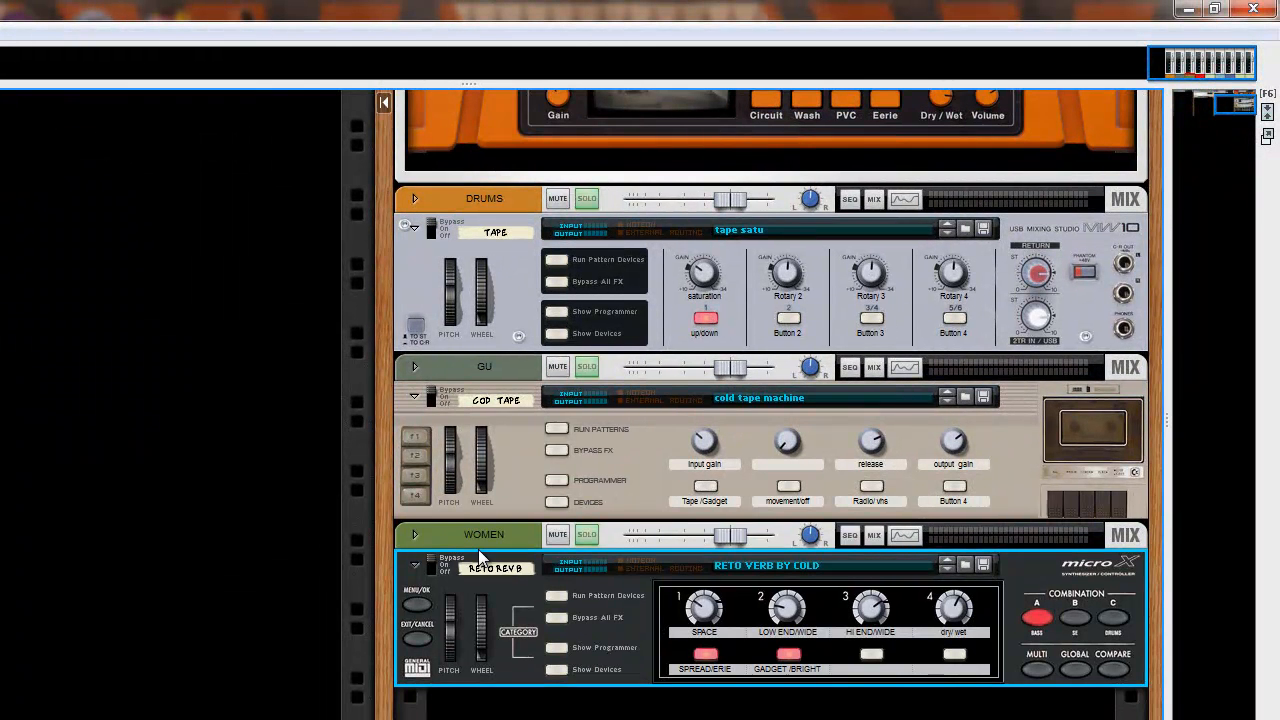
{"action": "left_click", "coordinate": [594, 533]}
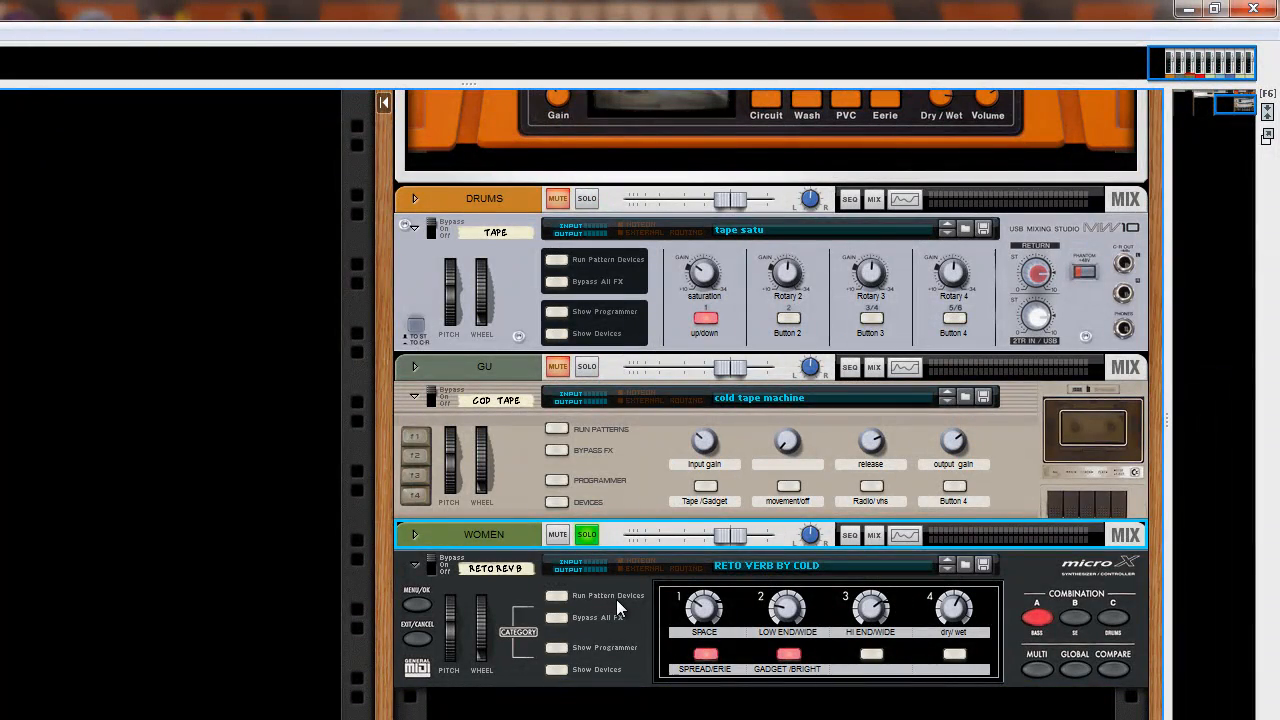
{"action": "key", "text": "space"}
Switch the RETO REV B device from Bypass to On during playback, listen, and stop the transport
{"action": "scroll", "coordinate": [560, 490], "scroll_direction": "up", "scroll_amount": 5}
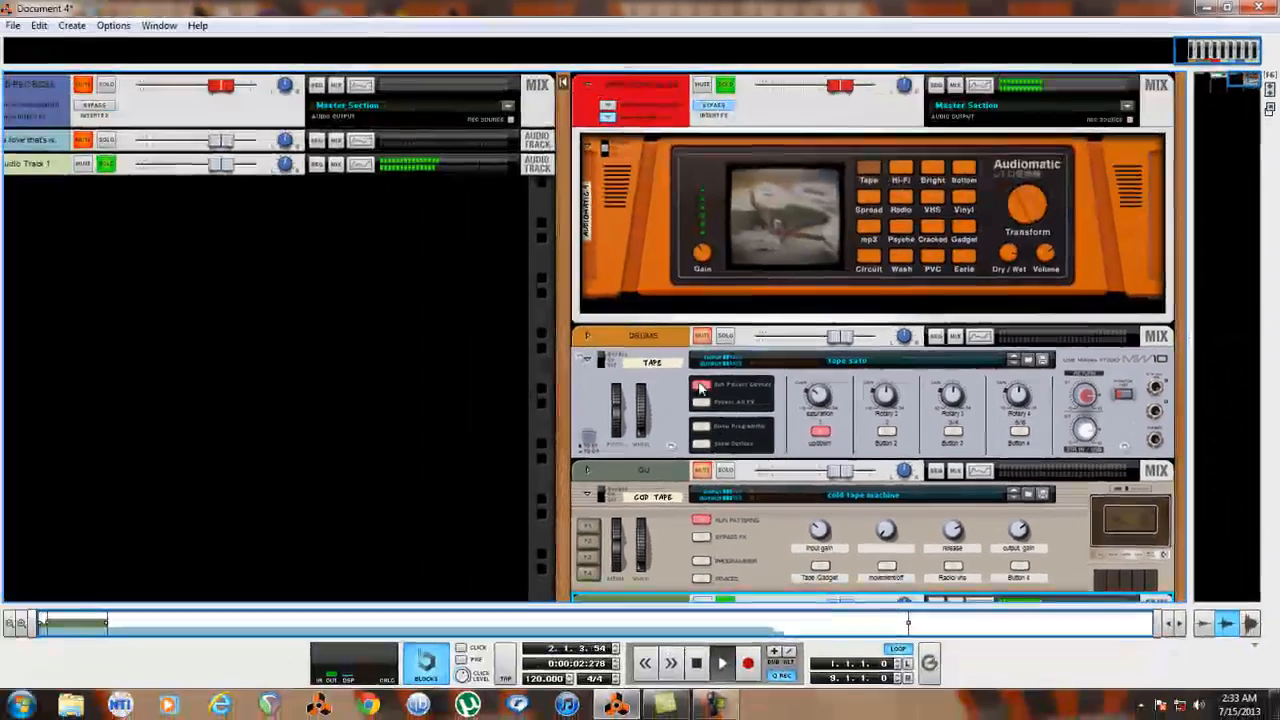
{"action": "scroll", "coordinate": [710, 400], "scroll_direction": "down", "scroll_amount": 5}
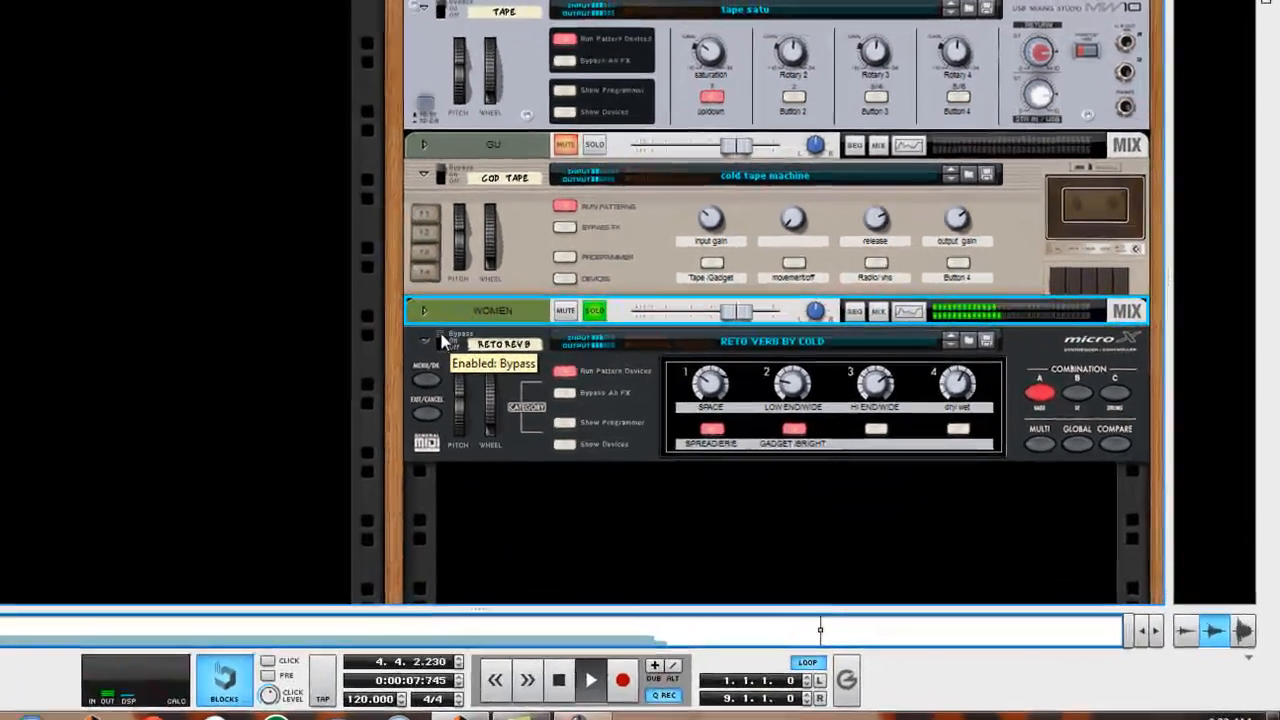
{"action": "left_click", "coordinate": [601, 385]}
{"action": "left_click_drag", "start_coordinate": [431, 330], "coordinate": [431, 337]}
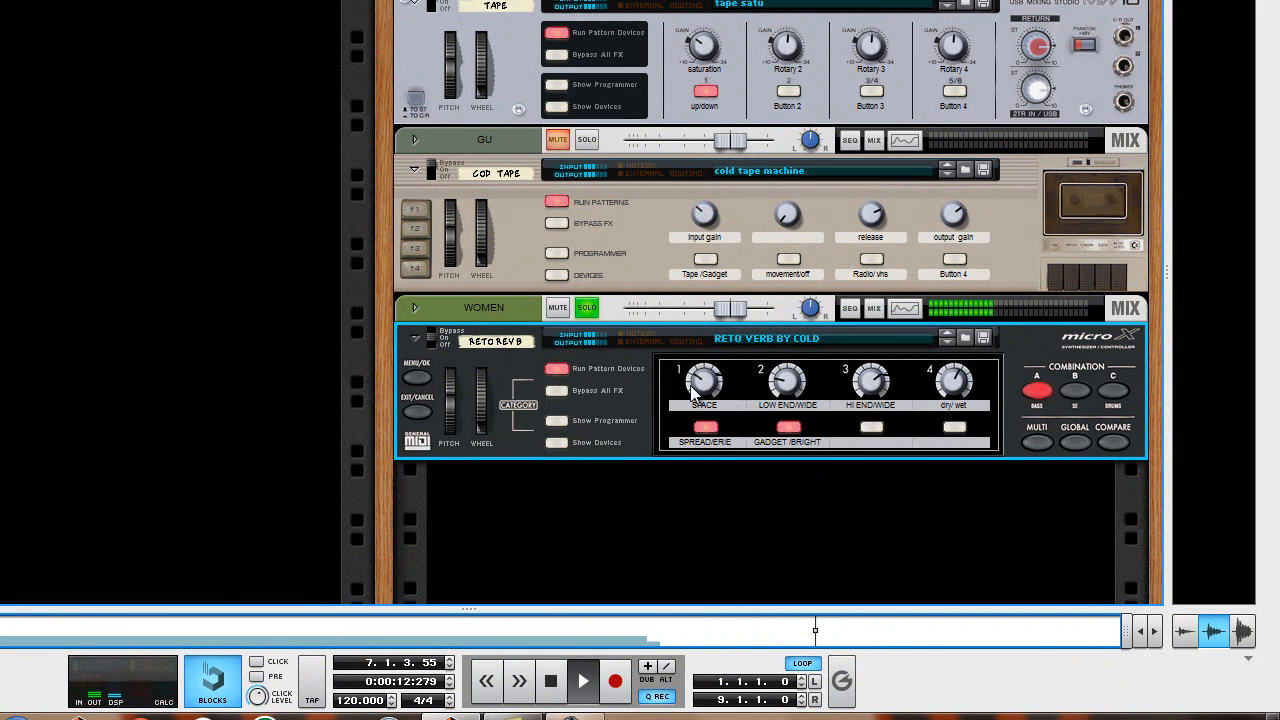
{"action": "key", "text": "space"}
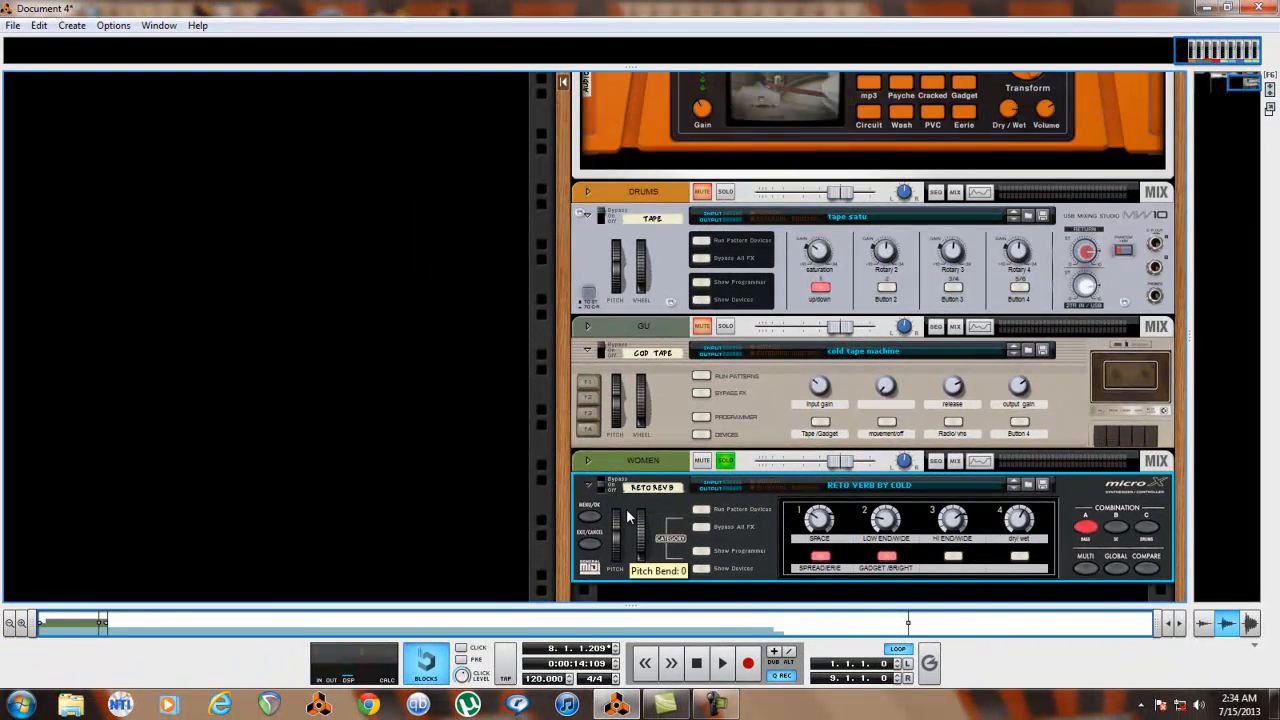
While playing, raise SPACE to 124, turn up HI END/WIDE and dry/wet, and turn down LOW END/WIDE on RETO REV B
{"action": "scroll", "coordinate": [626, 508], "scroll_direction": "down", "scroll_amount": 2}
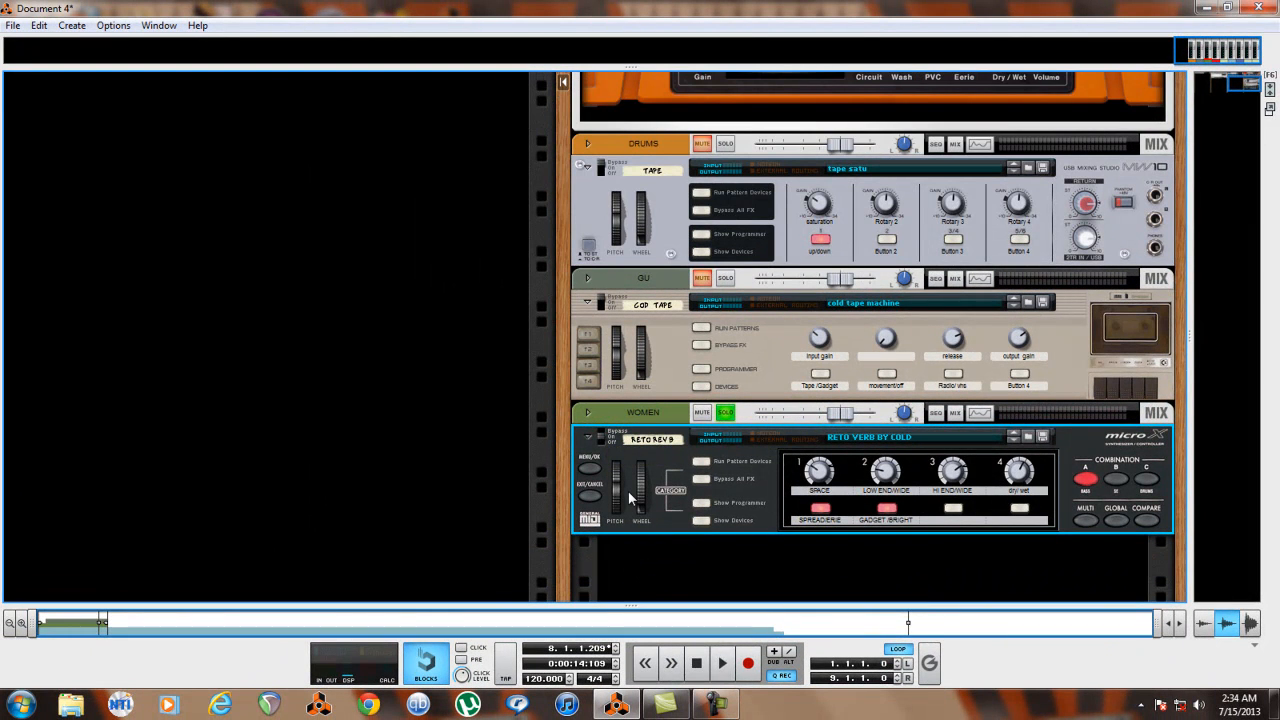
{"action": "key", "text": "space"}
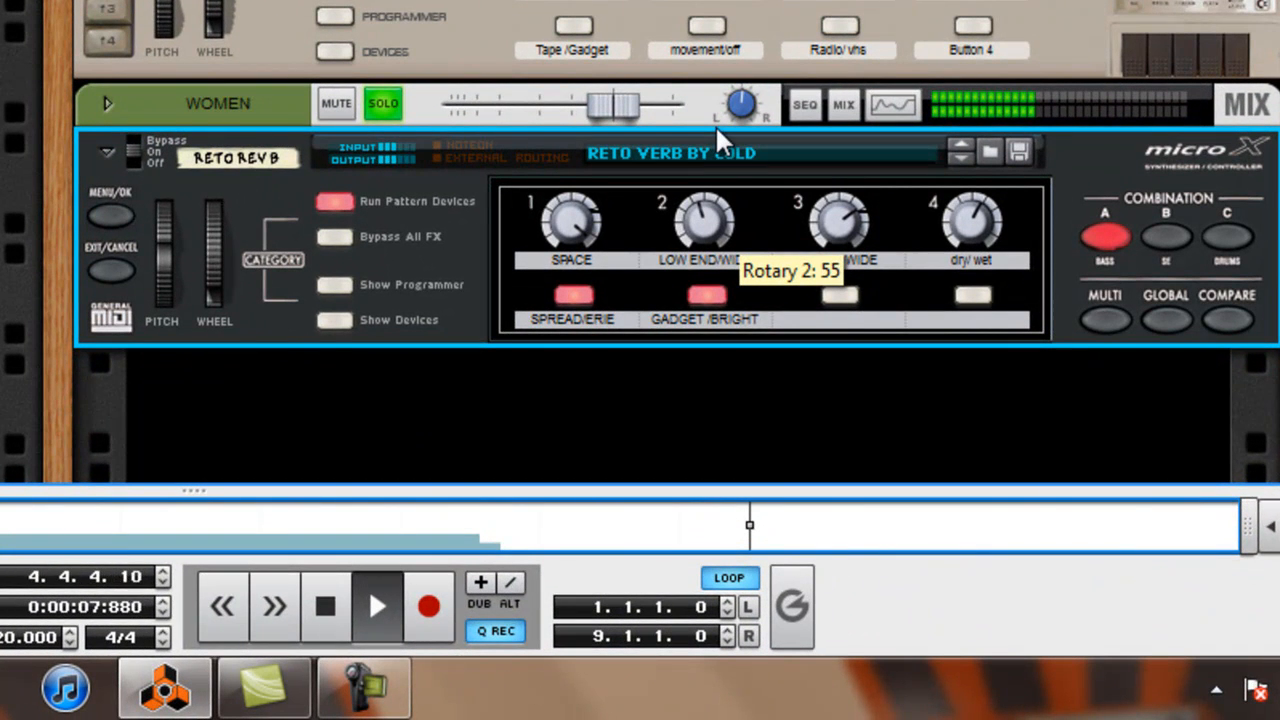
{"action": "left_click_drag", "start_coordinate": [836, 206], "coordinate": [840, 127]}
{"action": "left_click_drag", "start_coordinate": [955, 222], "coordinate": [898, 65]}
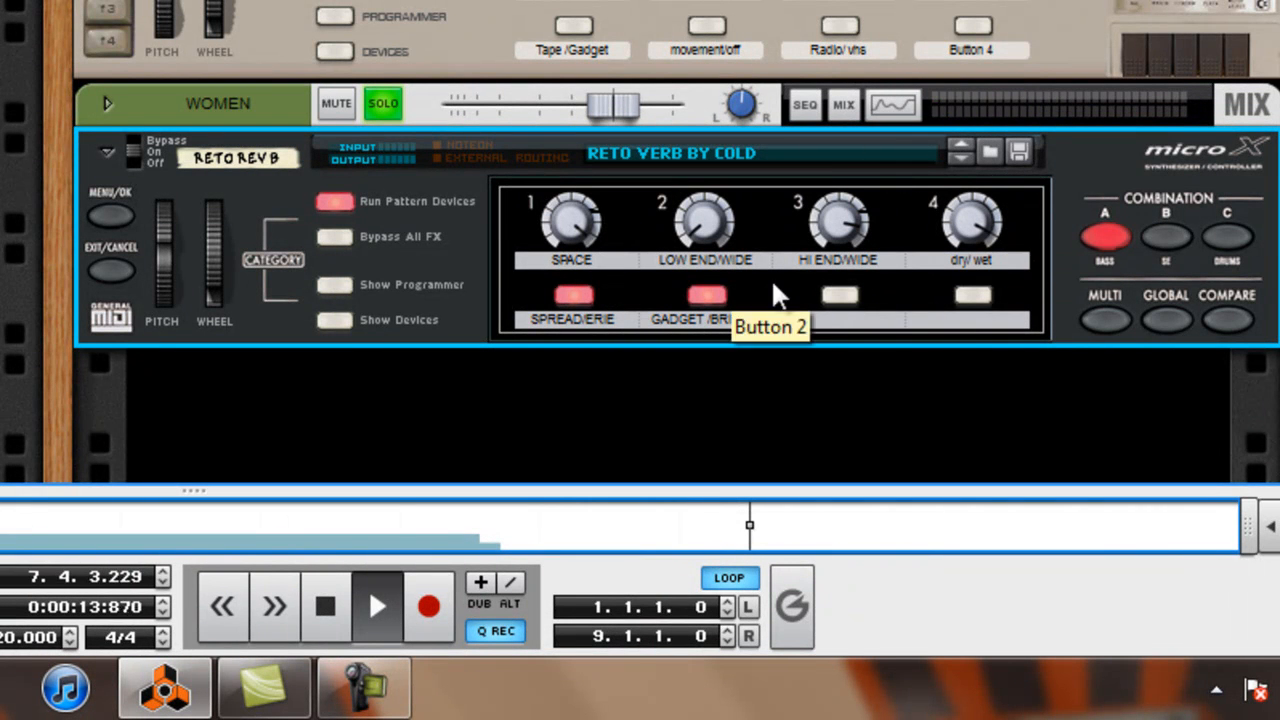
{"action": "left_click_drag", "start_coordinate": [964, 220], "coordinate": [978, 145]}
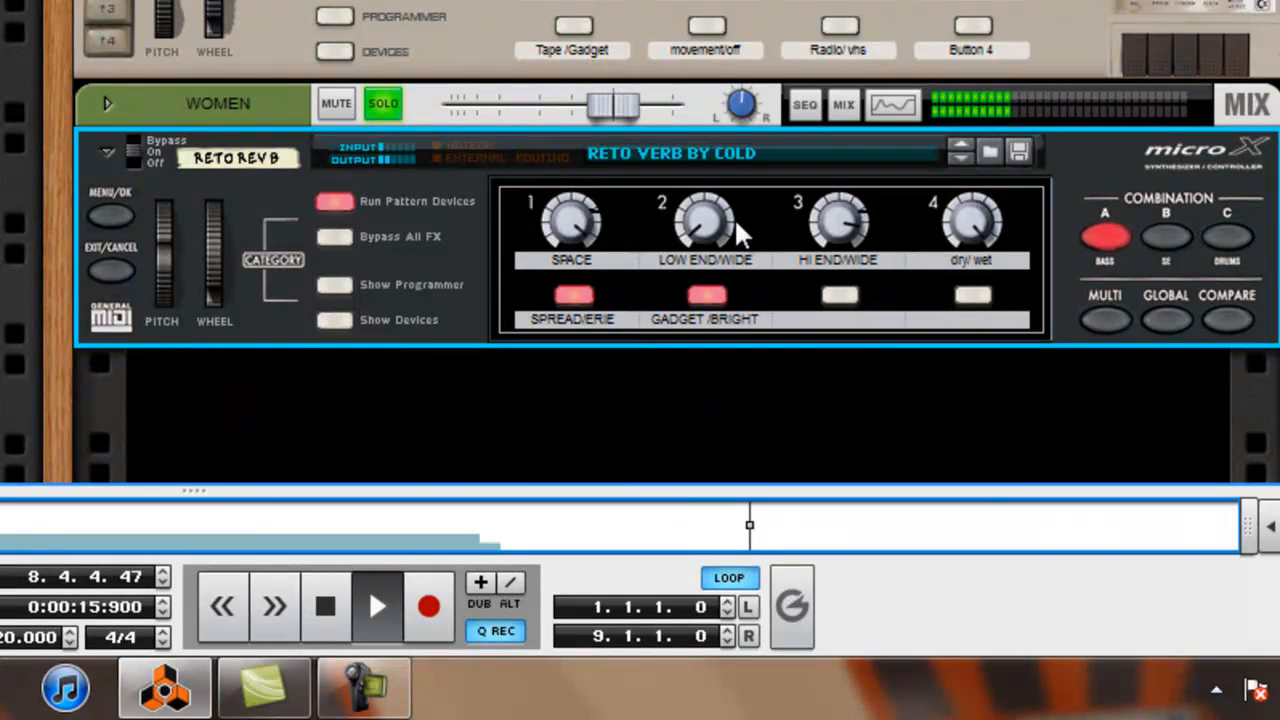
Turn off SPREAD/ERIE, set LOW END/WIDE to 40, and turn SPACE down near its minimum
{"action": "left_click", "coordinate": [585, 299]}
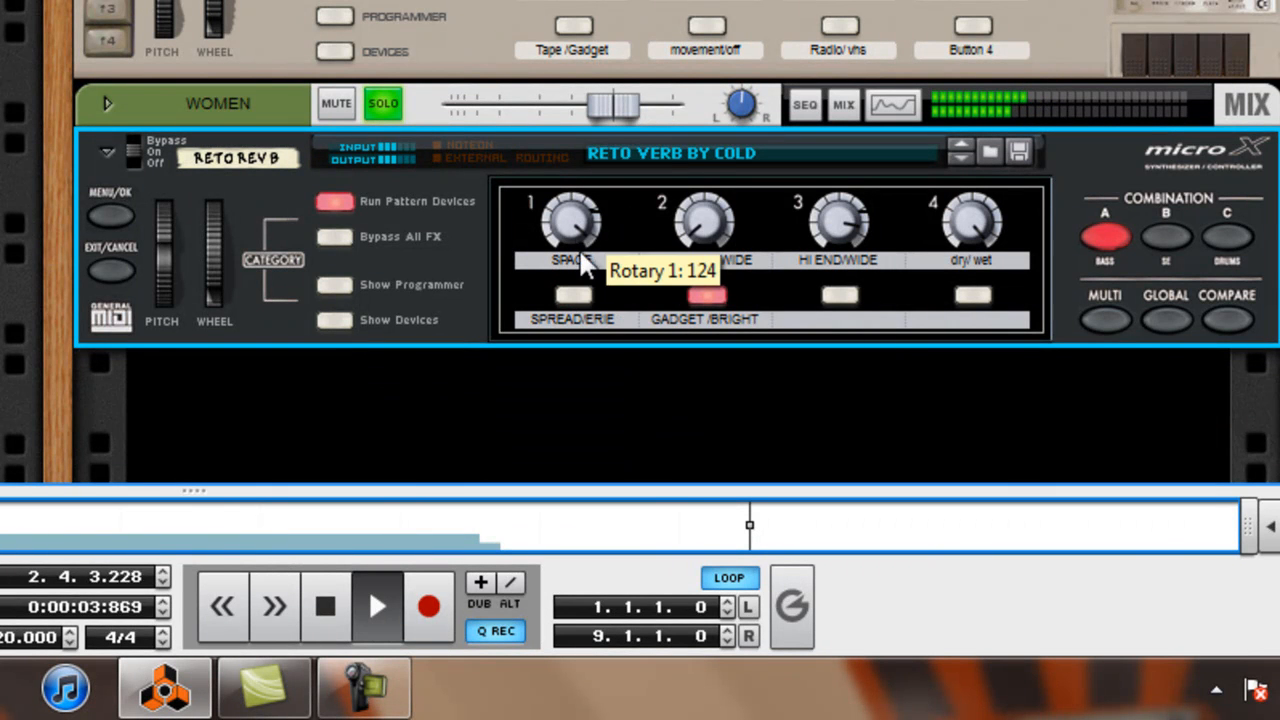
{"action": "left_click_drag", "start_coordinate": [702, 212], "coordinate": [722, 100]}
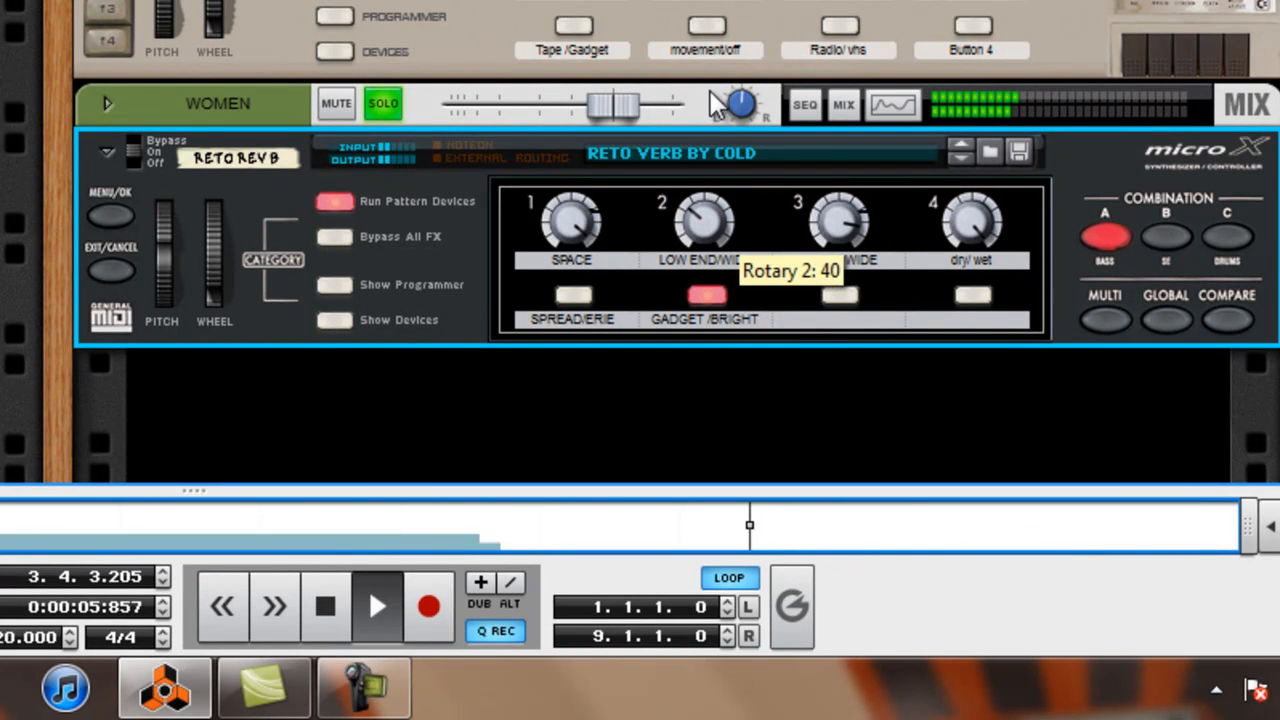
{"action": "left_click_drag", "start_coordinate": [609, 215], "coordinate": [566, 640]}
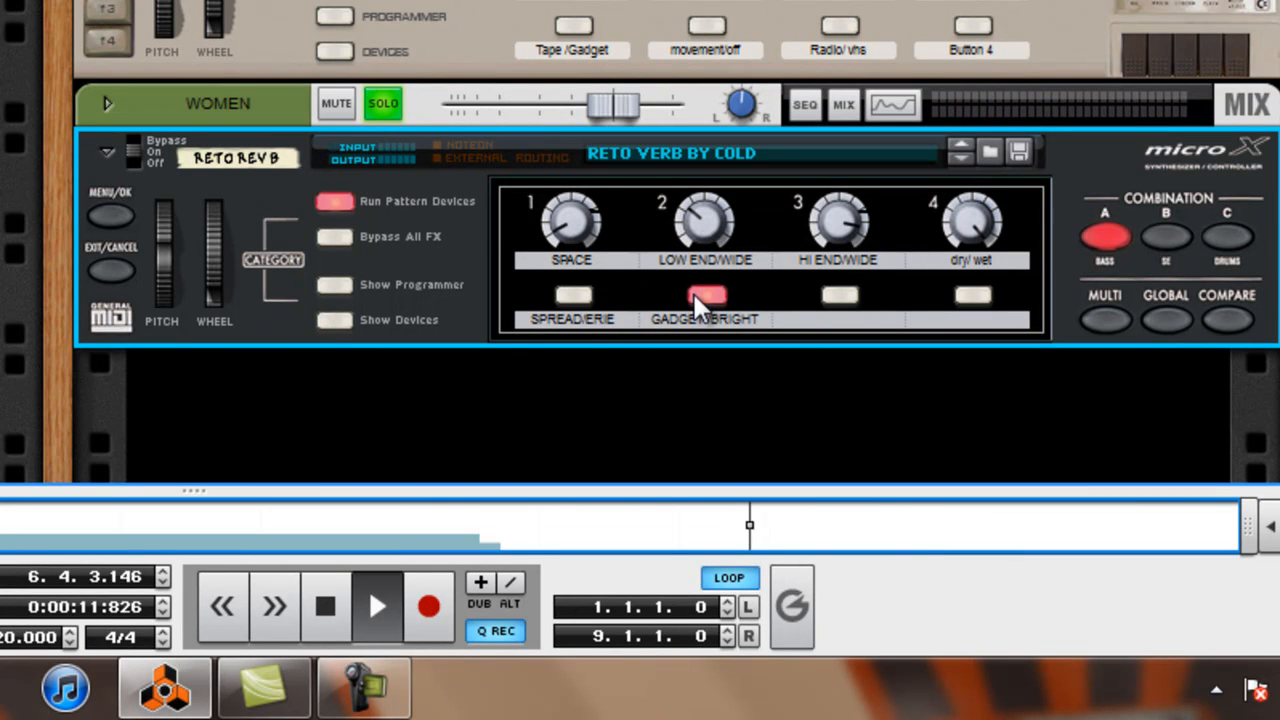
Turn off GADGET/BRIGHT, raise SPACE to about its midpoint, and set dry/wet to 69
{"action": "left_click", "coordinate": [712, 296]}
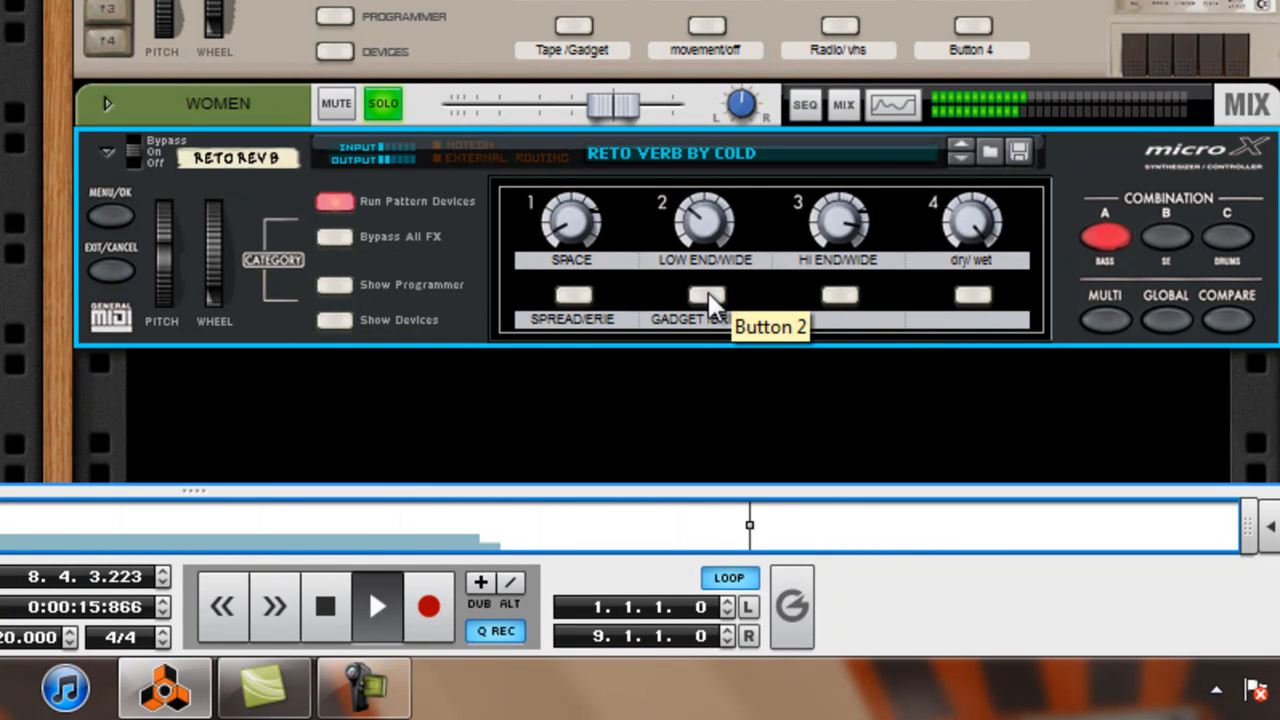
{"action": "left_click_drag", "start_coordinate": [572, 218], "coordinate": [555, 55]}
{"action": "left_click_drag", "start_coordinate": [986, 243], "coordinate": [998, 412]}
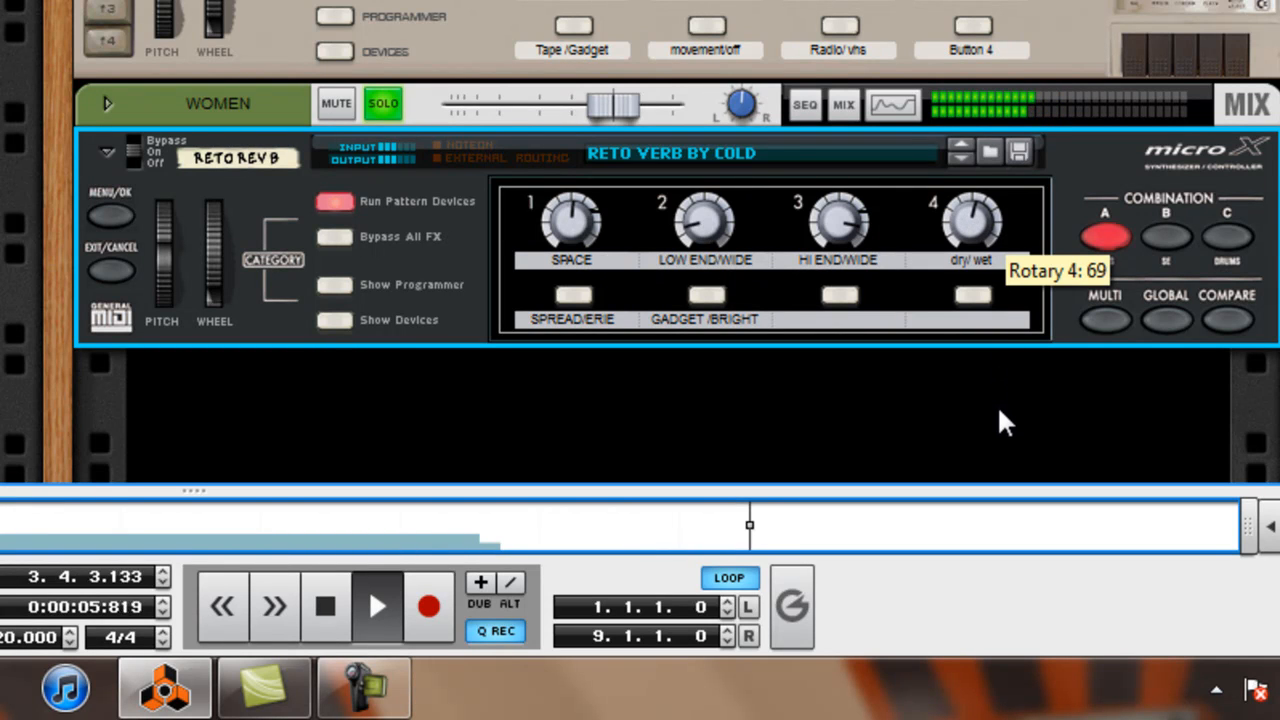
Compare RETO REV B's processed and dry sound by playing it set to On and switching it to Bypass
{"action": "left_click", "coordinate": [125, 161]}
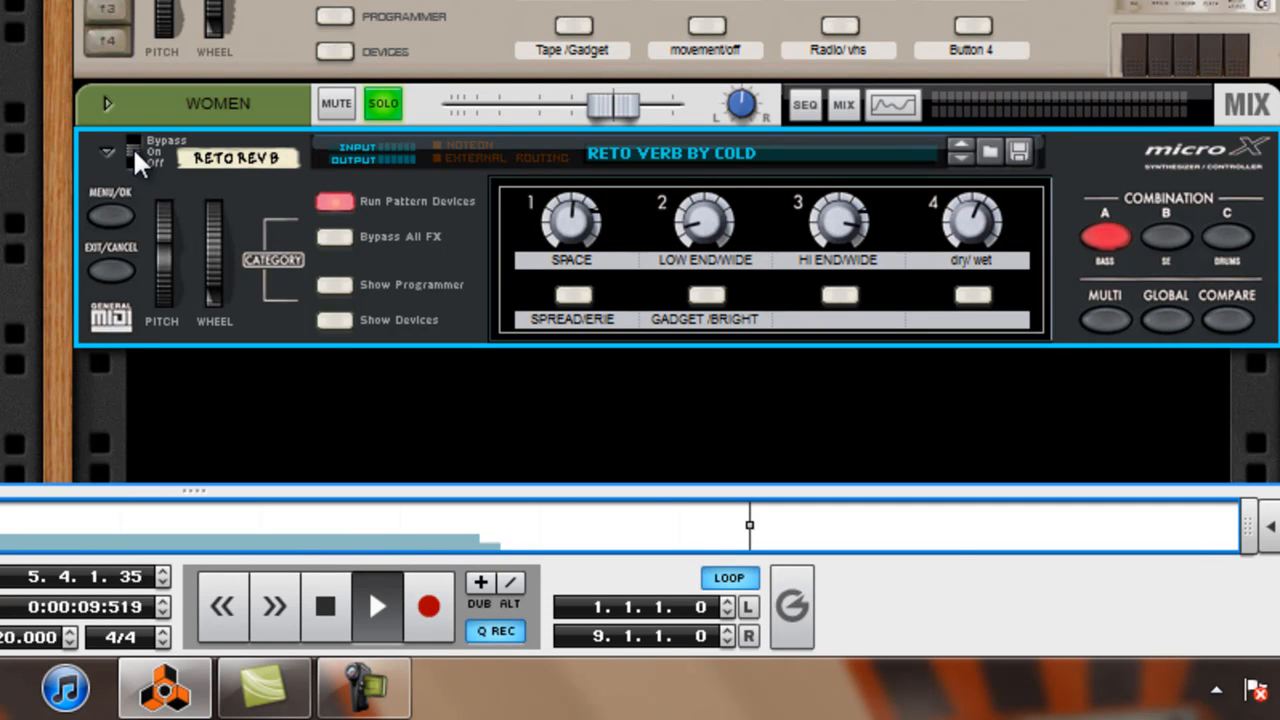
{"action": "left_click", "coordinate": [132, 146]}
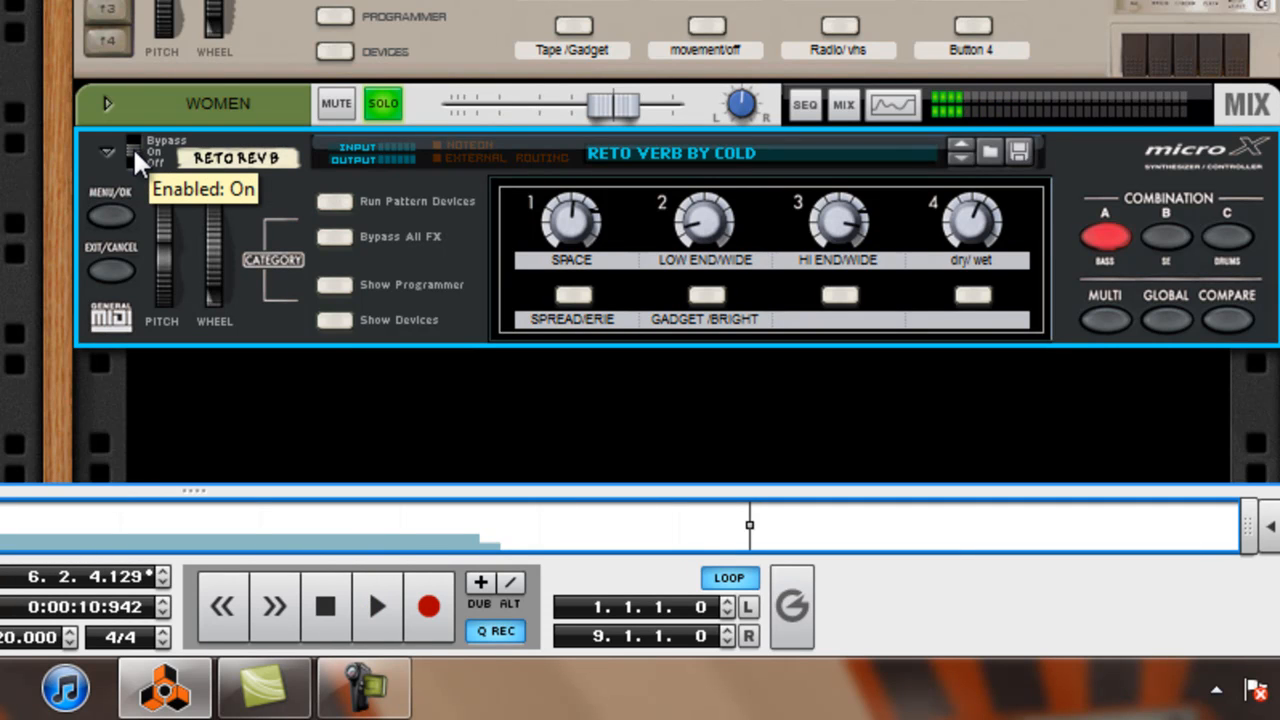
{"action": "key", "text": "space"}
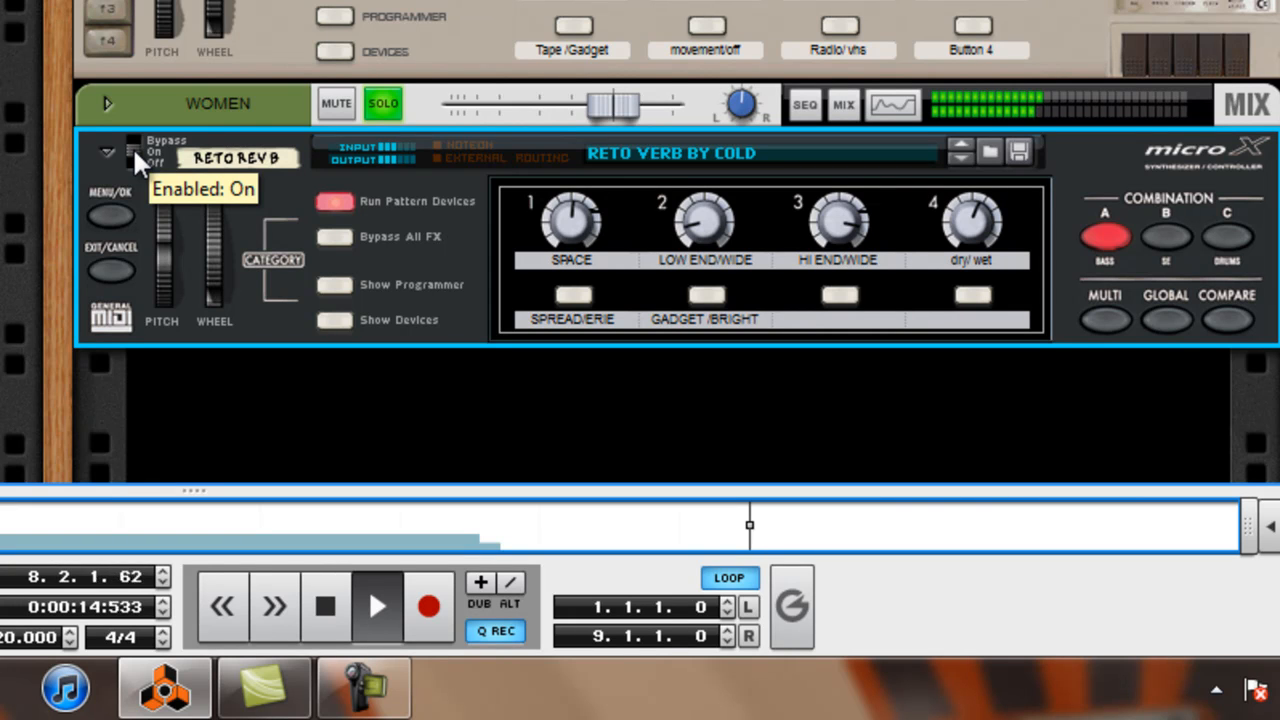
{"action": "left_click", "coordinate": [132, 146]}
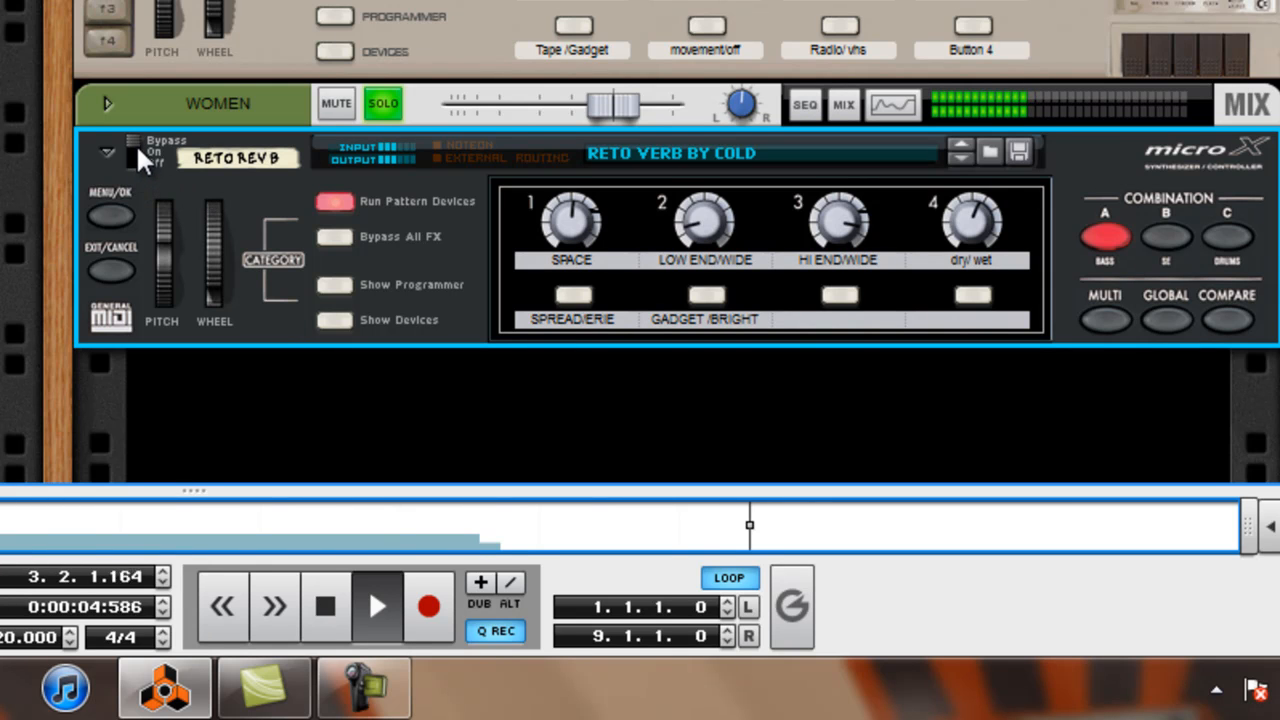
Switch RETO REV B from Bypass to On and play the WOMEN channel to hear the effect
{"action": "key", "text": "space"}
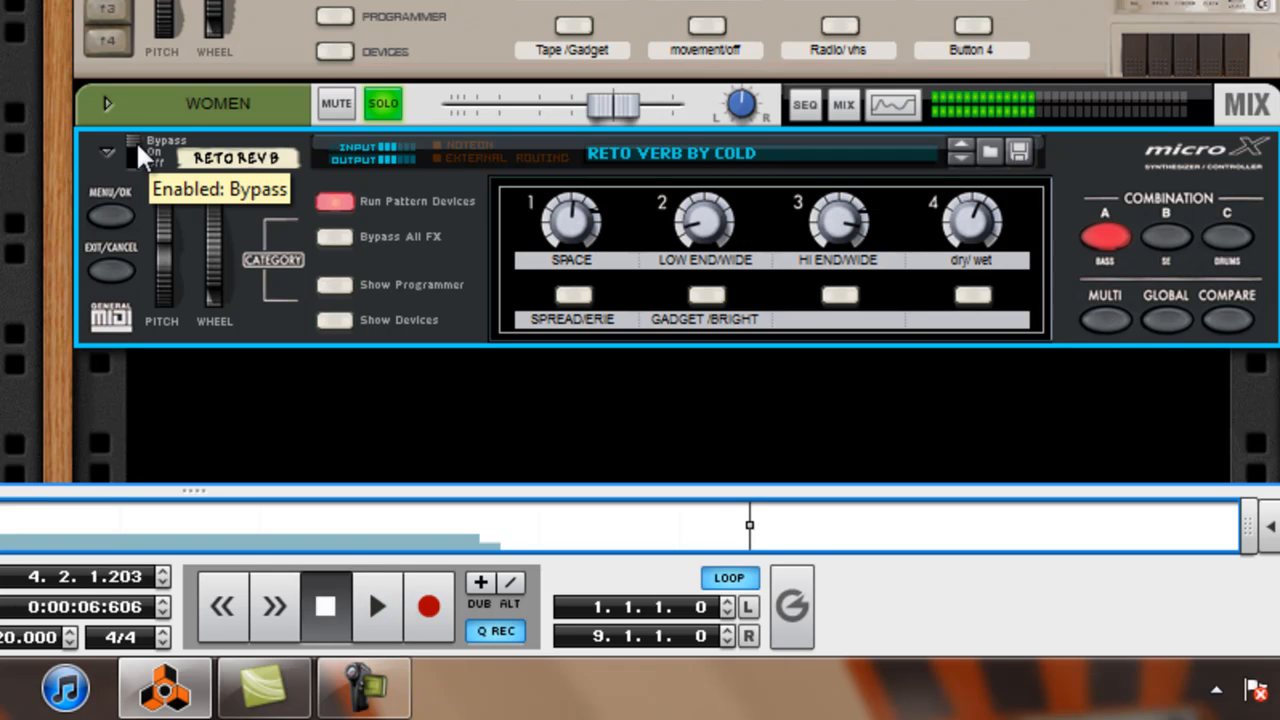
{"action": "left_click", "coordinate": [129, 148]}
{"action": "key", "text": "space"}
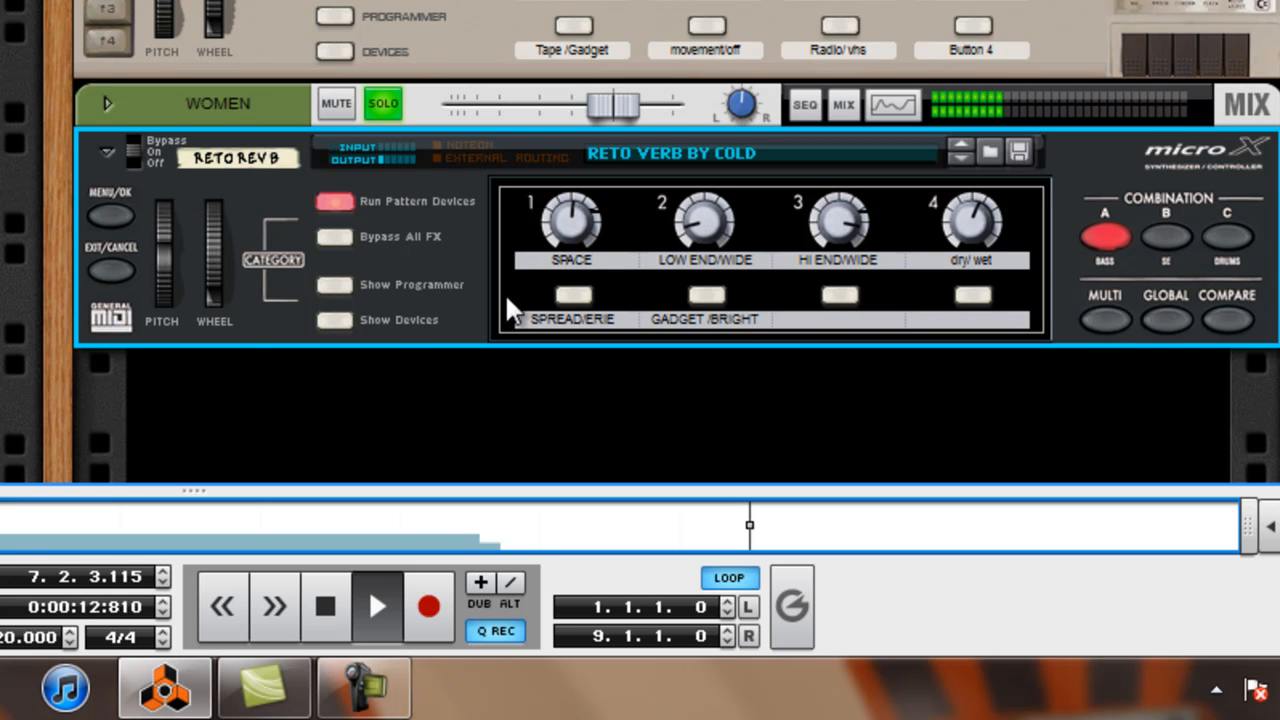
{"action": "key", "text": "space"}
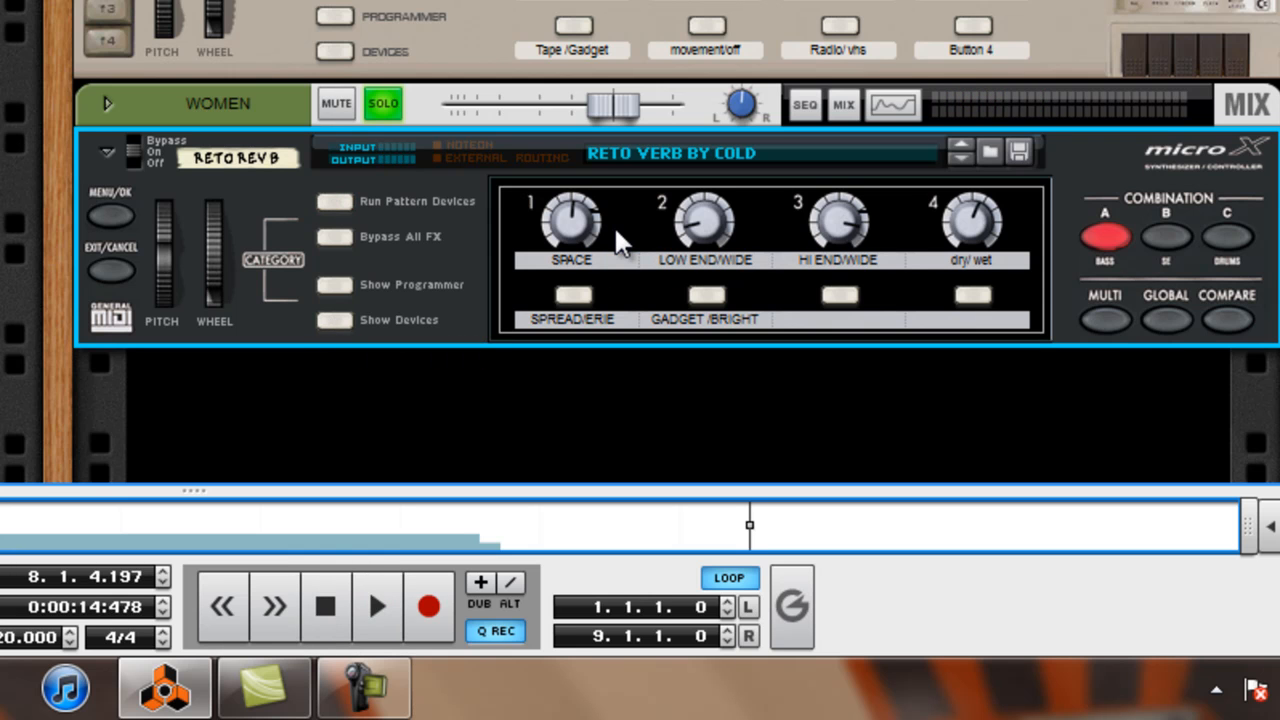
Show RETO REV B's internal devices with M EQ 1 and M STEREO 1 unfolded, and turn SPACE down
{"action": "left_click", "coordinate": [335, 320]}
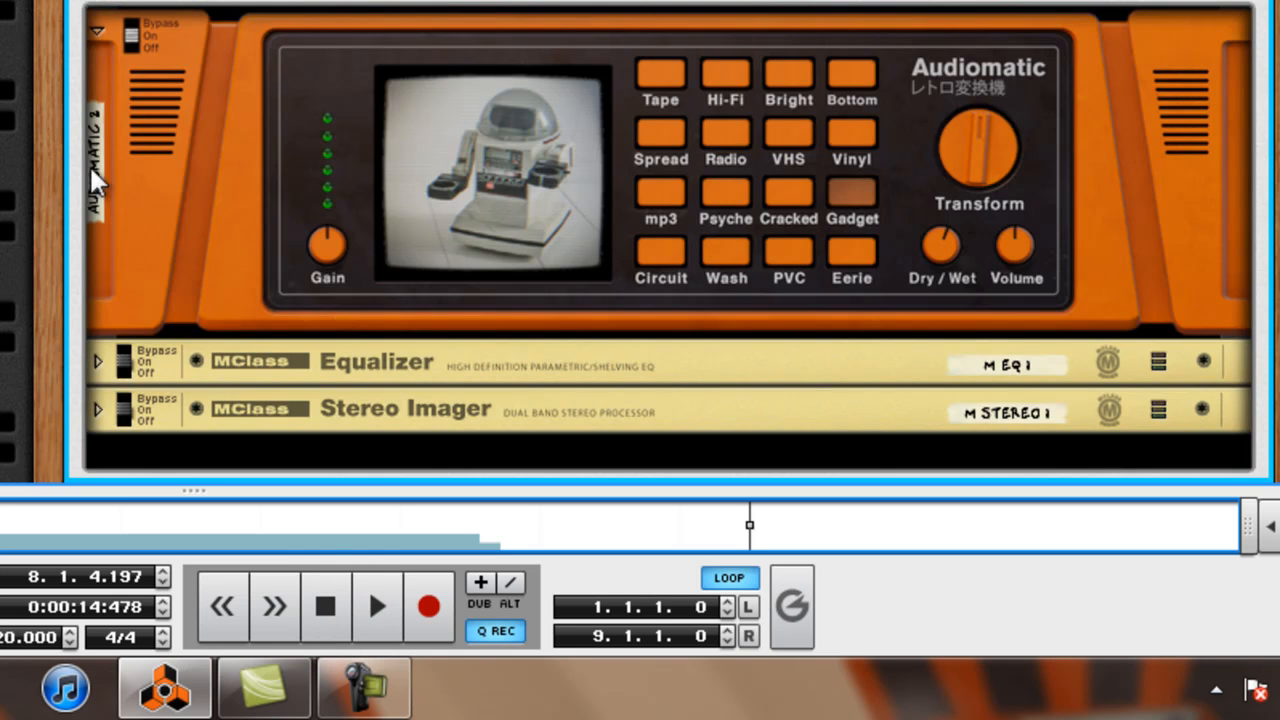
{"action": "left_click", "coordinate": [98, 361]}
{"action": "left_click", "coordinate": [98, 314]}
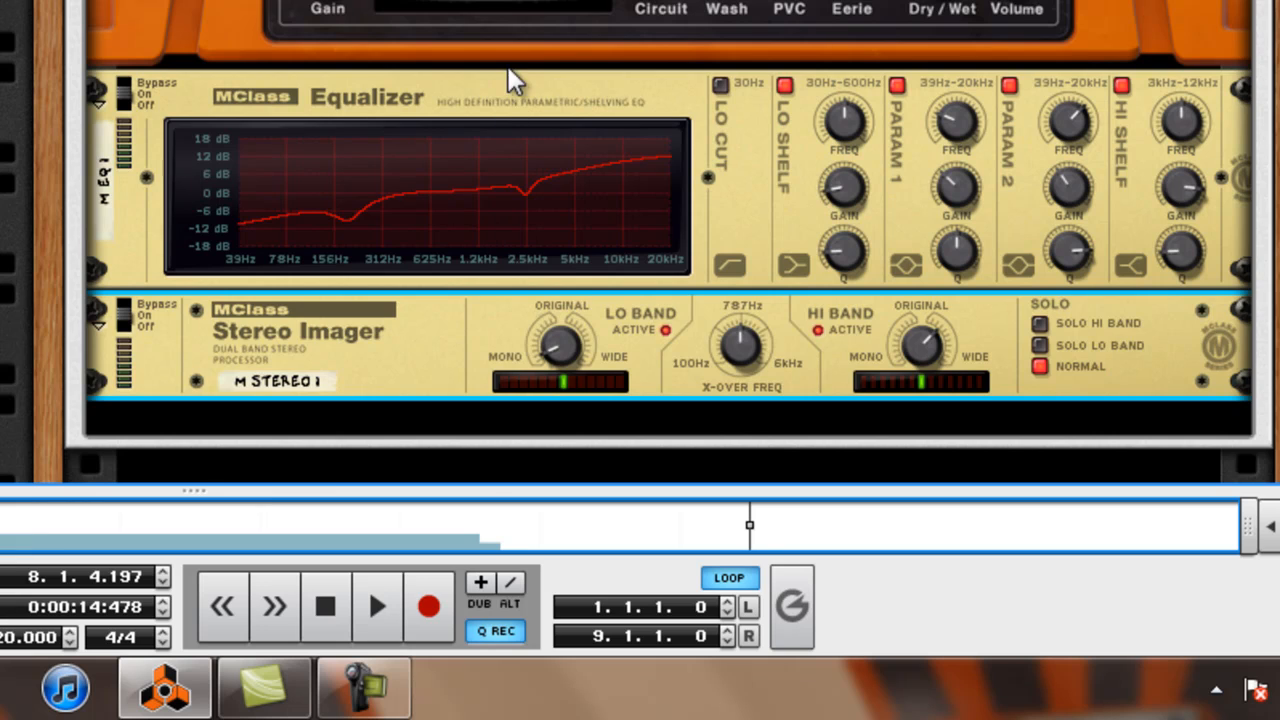
{"action": "scroll", "coordinate": [508, 66], "scroll_direction": "up", "scroll_amount": 2}
{"action": "left_click_drag", "start_coordinate": [548, 0], "coordinate": [594, 0]}
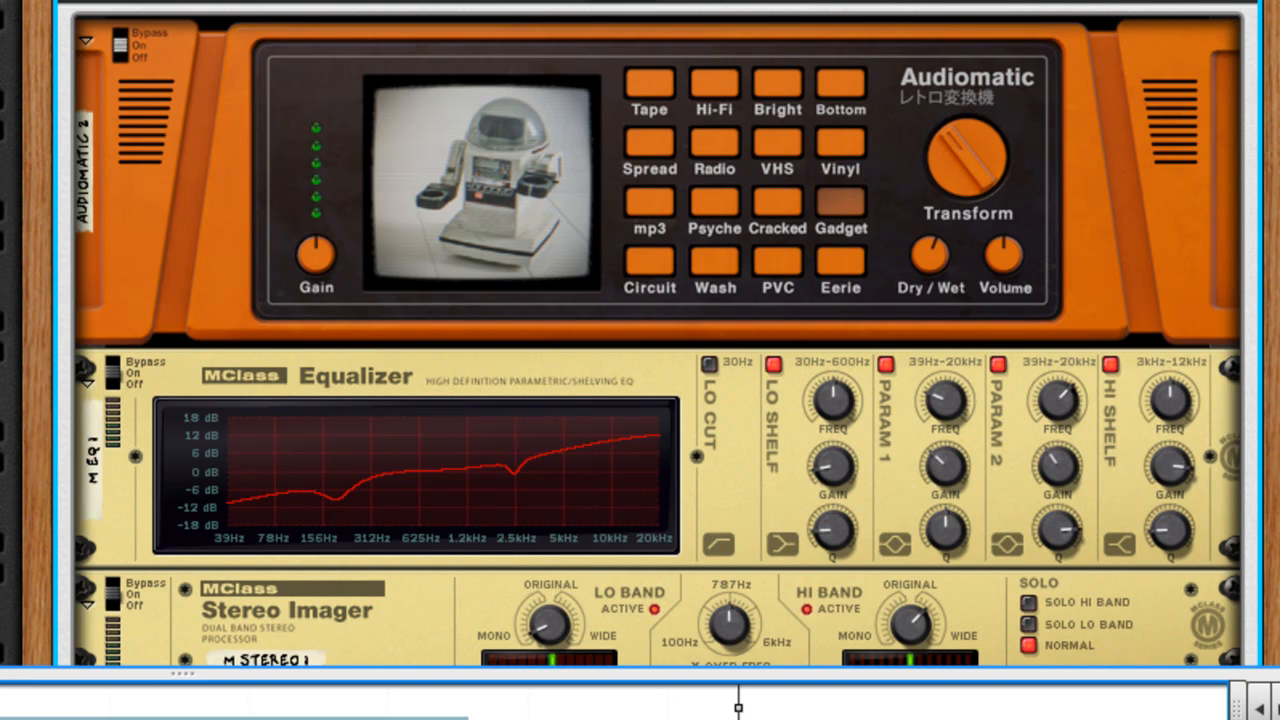
Turn on SPREAD/ERIE and sweep dry/wet up to 79 and back to about its midpoint
{"action": "left_click", "coordinate": [563, 20]}
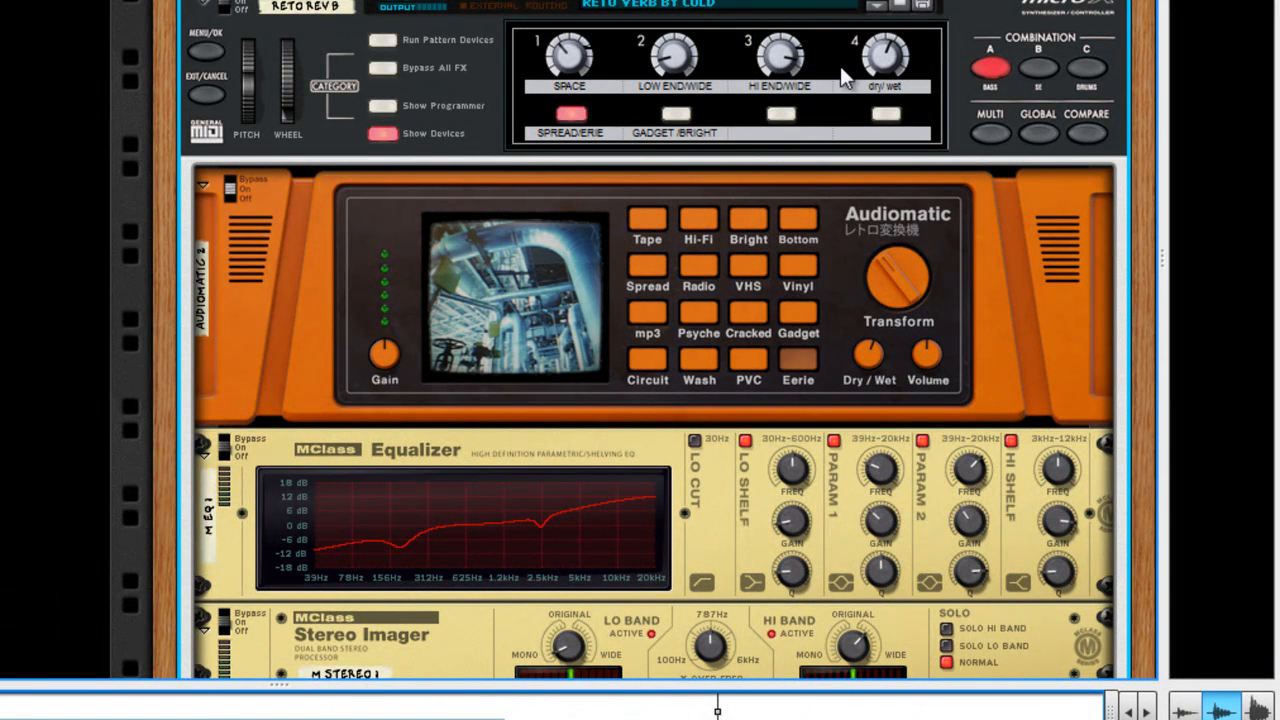
{"action": "mouse_move", "coordinate": [889, 62]}
{"action": "left_mouse_down"}
{"action": "mouse_move", "coordinate": [889, 45]}
{"action": "mouse_move", "coordinate": [889, 95]}
{"action": "mouse_move", "coordinate": [889, 50]}
{"action": "left_mouse_up"}
{"action": "mouse_move", "coordinate": [812, 52]}
{"action": "left_mouse_down"}
{"action": "mouse_move", "coordinate": [812, 38]}
{"action": "mouse_move", "coordinate": [812, 70]}
{"action": "mouse_move", "coordinate": [806, 30]}
{"action": "left_mouse_up"}
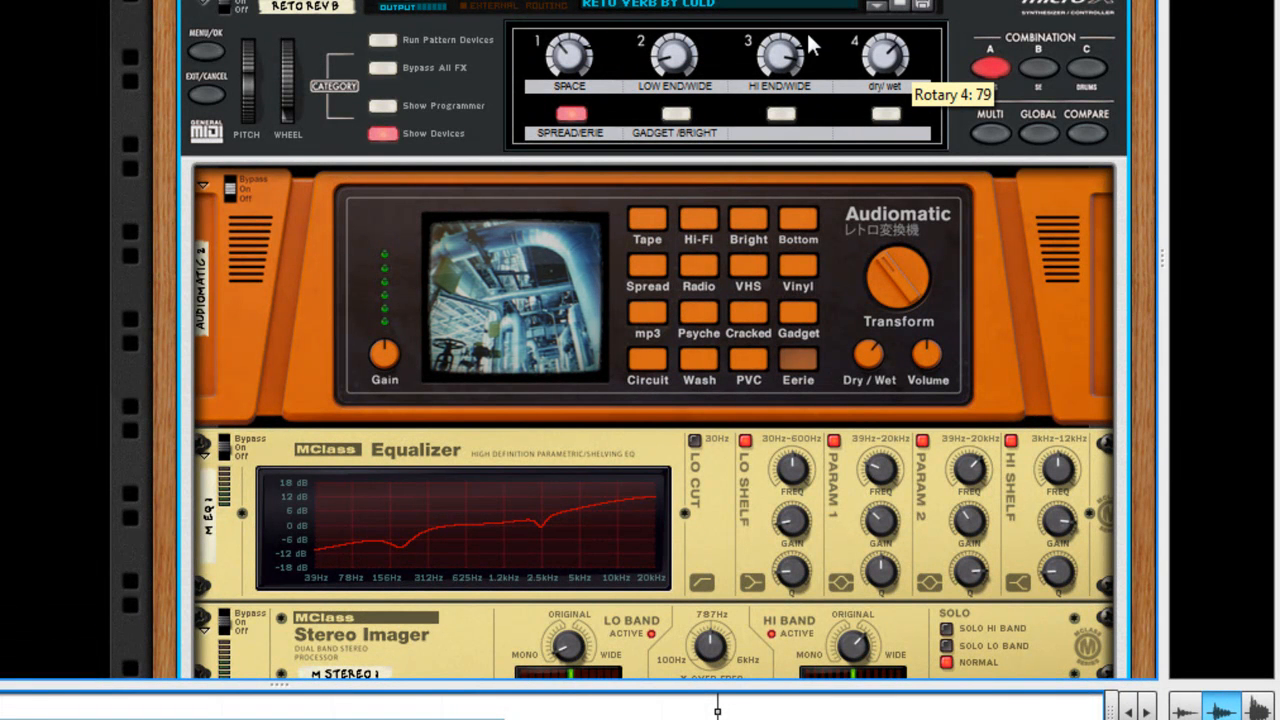
{"action": "left_click_drag", "start_coordinate": [816, 85], "coordinate": [816, 86]}
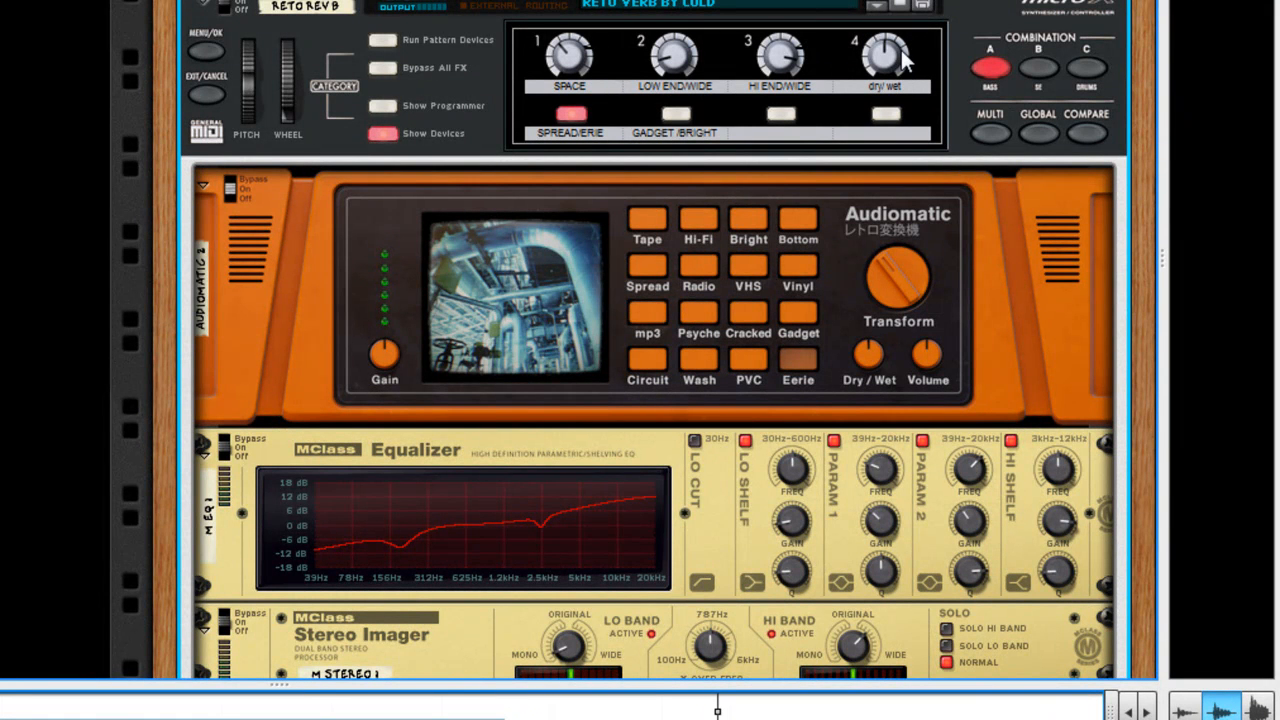
{"action": "mouse_move", "coordinate": [903, 60]}
Turn off SPREAD/ERIE and switch GADGET/BRIGHT on and off to demonstrate Audiomatic's Bright and Gadget modes
{"action": "left_click", "coordinate": [566, 111]}
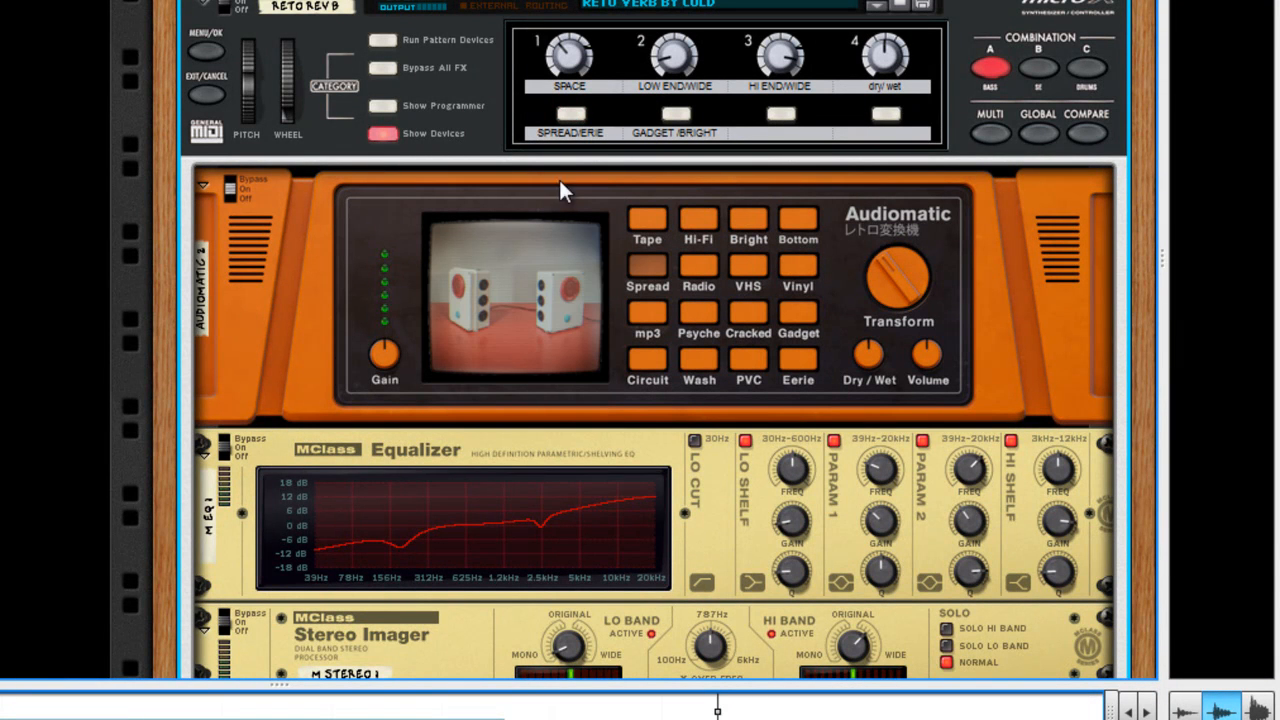
{"action": "left_click", "coordinate": [678, 112]}
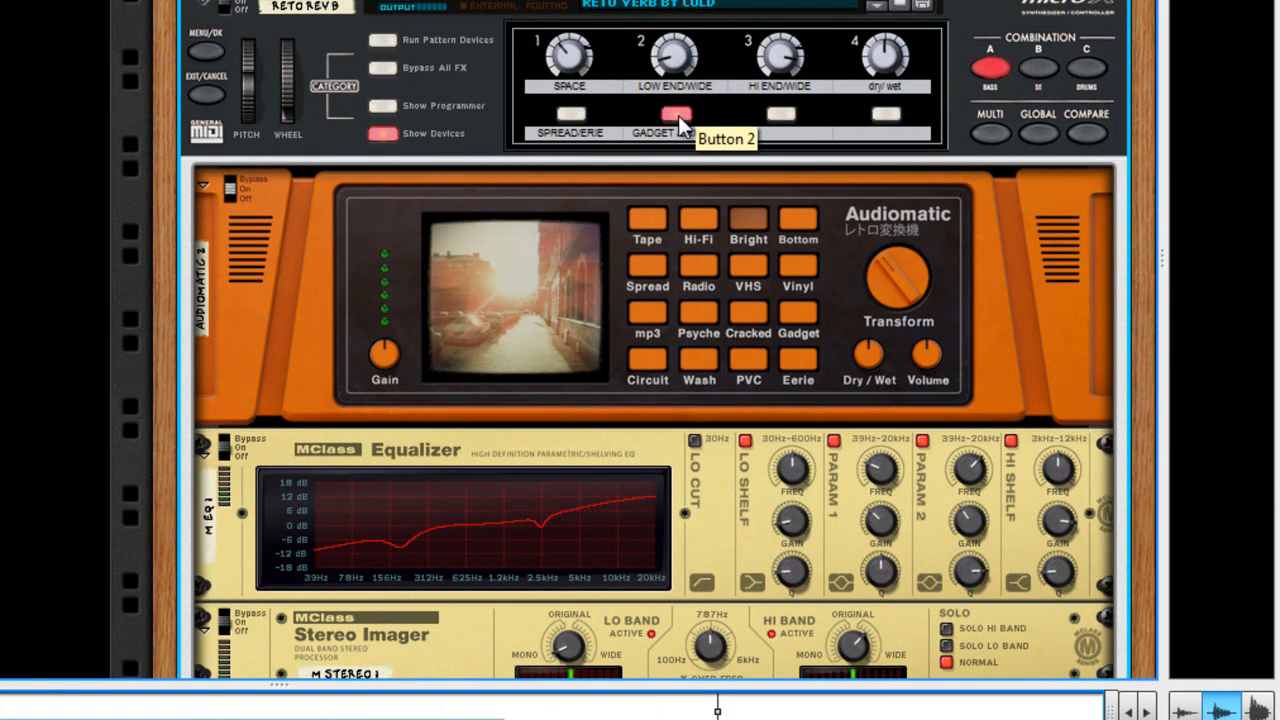
{"action": "left_click", "coordinate": [678, 115]}
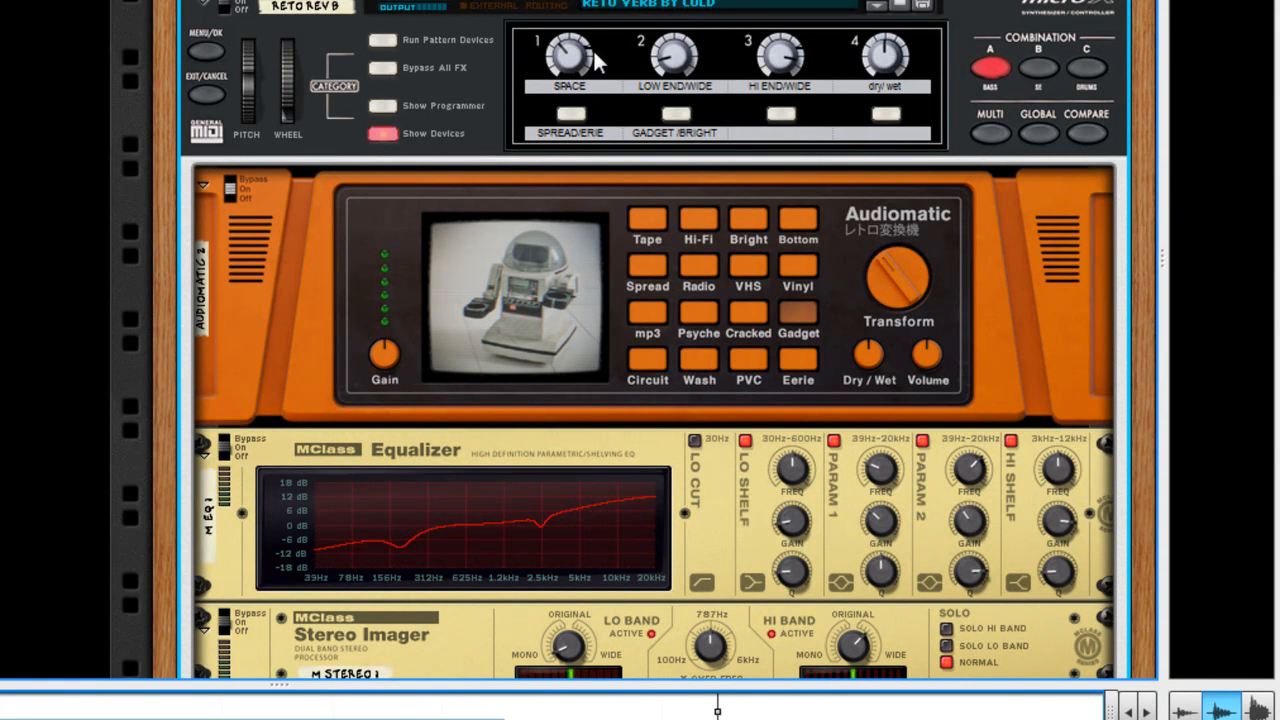
Fold AUDIOMATIC 2 and turn LOW END/WIDE down to its minimum to demonstrate its link to the equalizer and stereo imager
{"action": "left_click", "coordinate": [201, 184]}
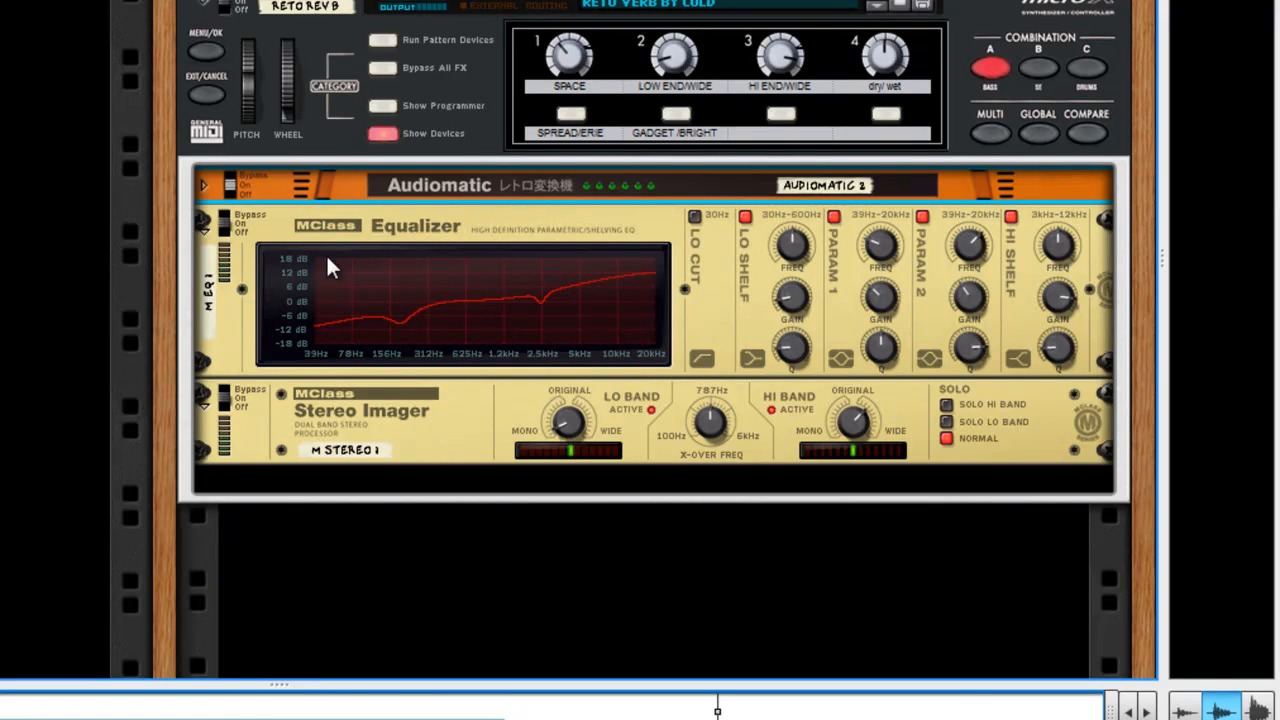
{"action": "left_click", "coordinate": [203, 186]}
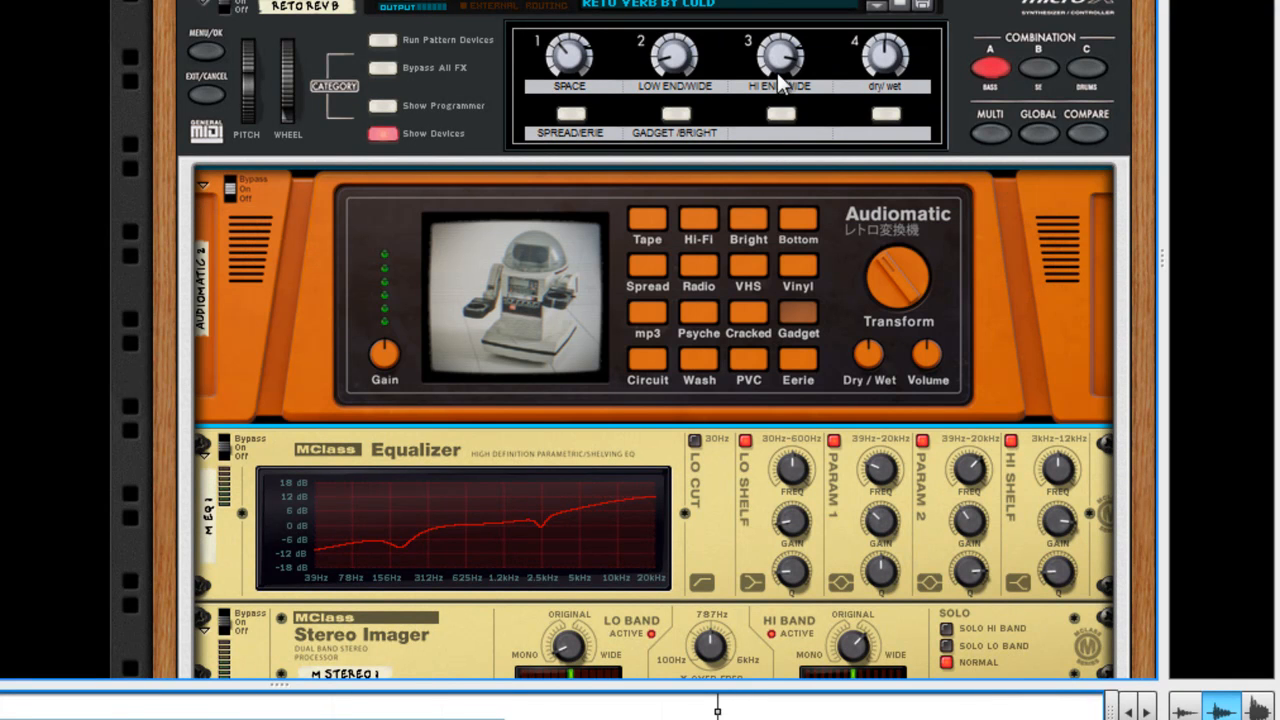
{"action": "left_click", "coordinate": [201, 186]}
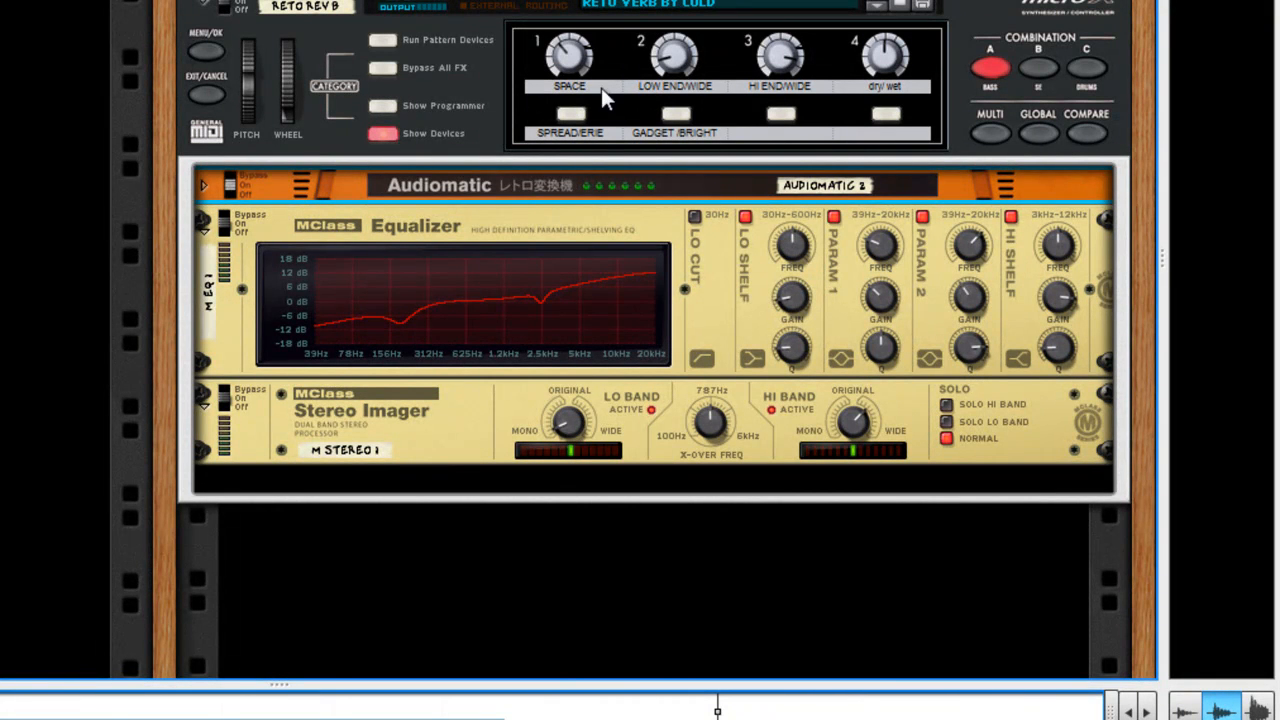
{"action": "left_click_drag", "start_coordinate": [690, 65], "coordinate": [523, 194]}
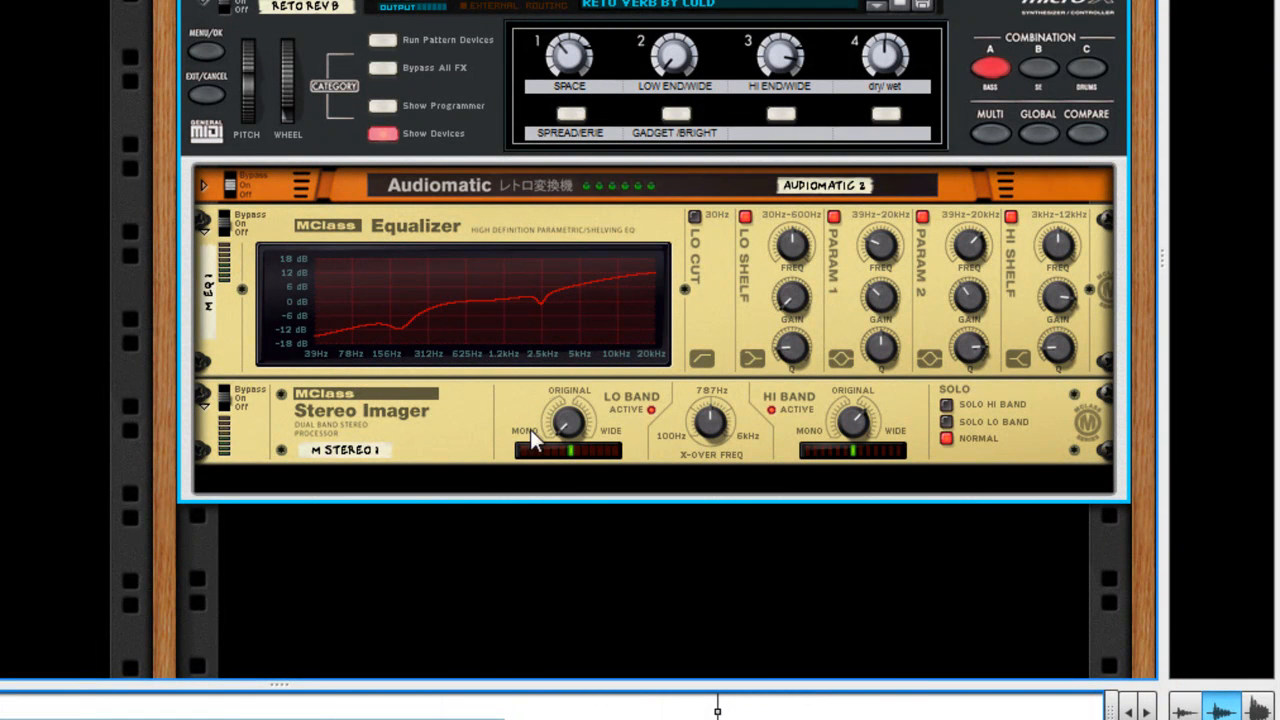
Audition LOW END/WIDE with playback running, leaving it at 0, and turn HI END/WIDE up slightly
{"action": "left_click_drag", "start_coordinate": [683, 60], "coordinate": [654, 195]}
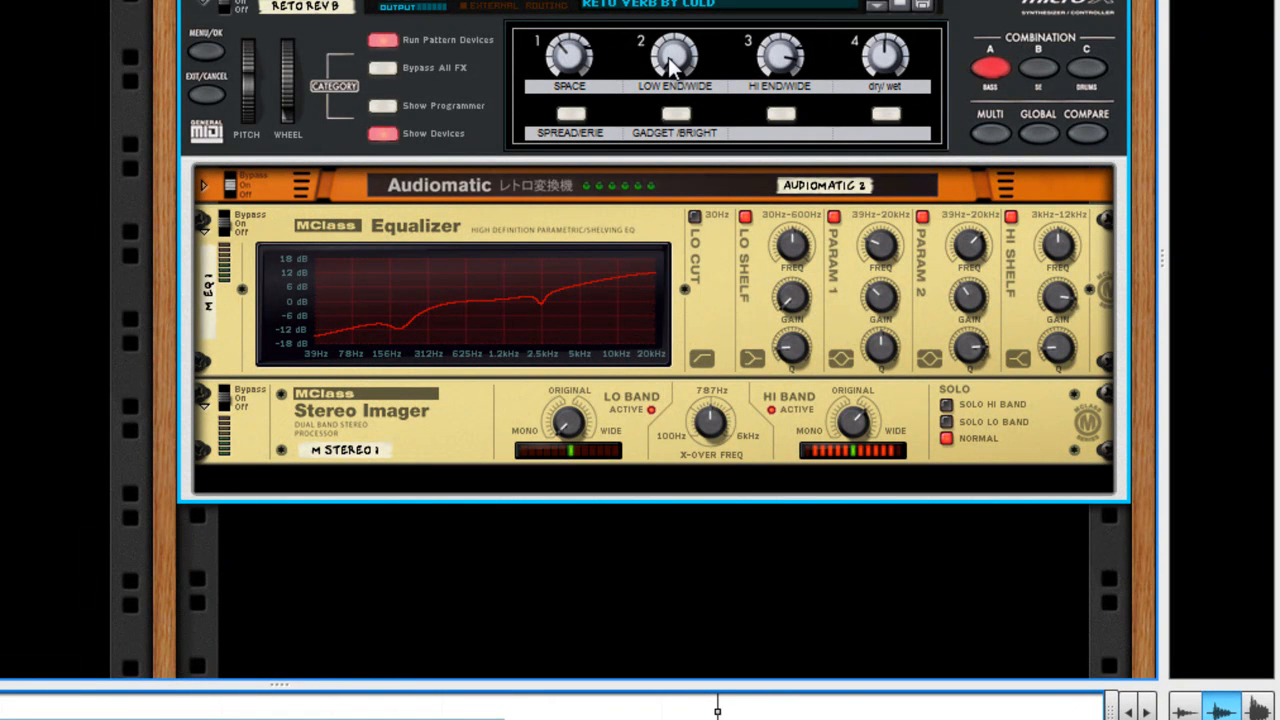
{"action": "mouse_move", "coordinate": [668, 57]}
{"action": "left_click_drag", "start_coordinate": [669, 57], "coordinate": [608, 402]}
{"action": "key", "text": "space"}
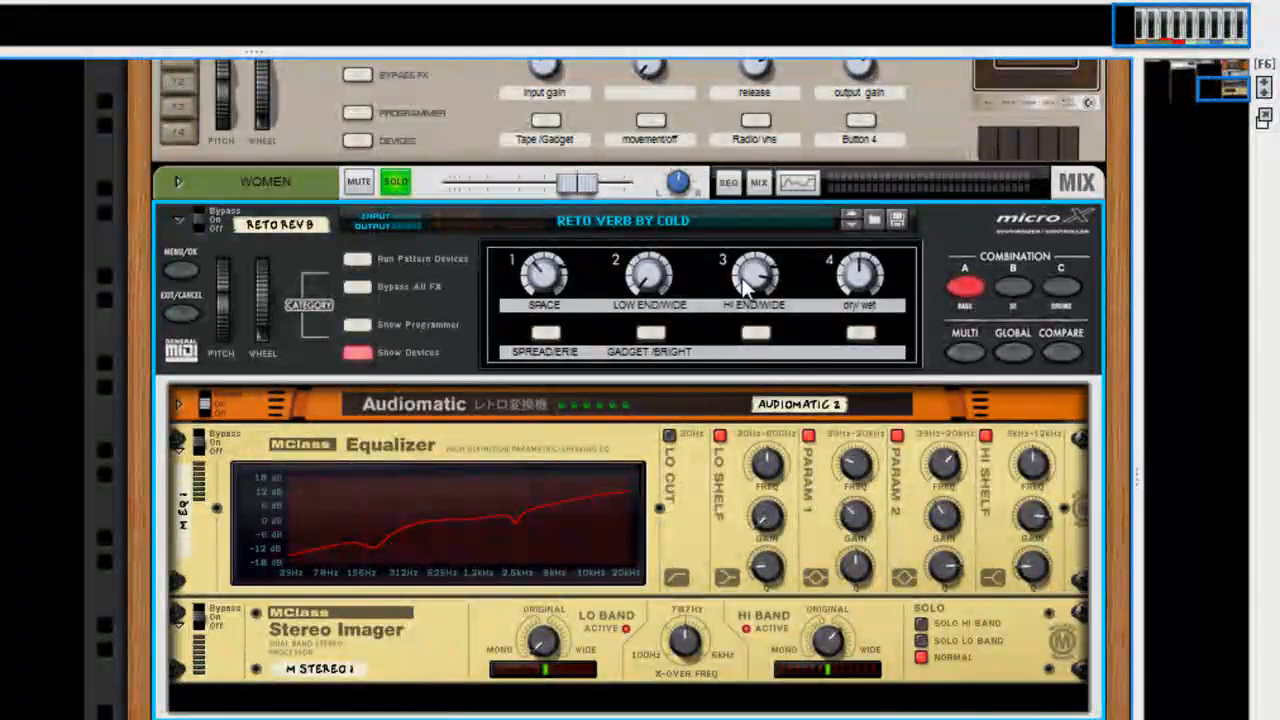
{"action": "left_click_drag", "start_coordinate": [755, 272], "coordinate": [667, 261]}
{"action": "key", "text": "space"}
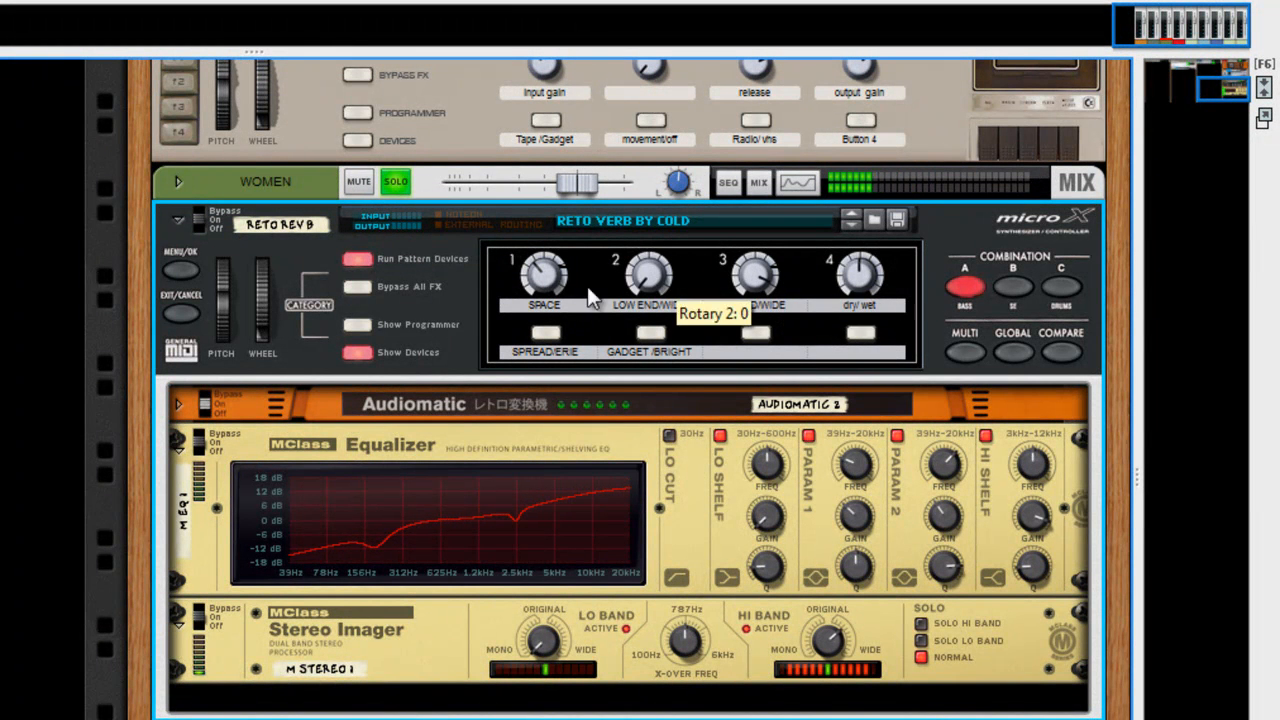
Raise SPACE past its midpoint and, with AUDIOMATIC 2 unfolded, switch GADGET/BRIGHT on and off during playback
{"action": "left_click", "coordinate": [650, 333]}
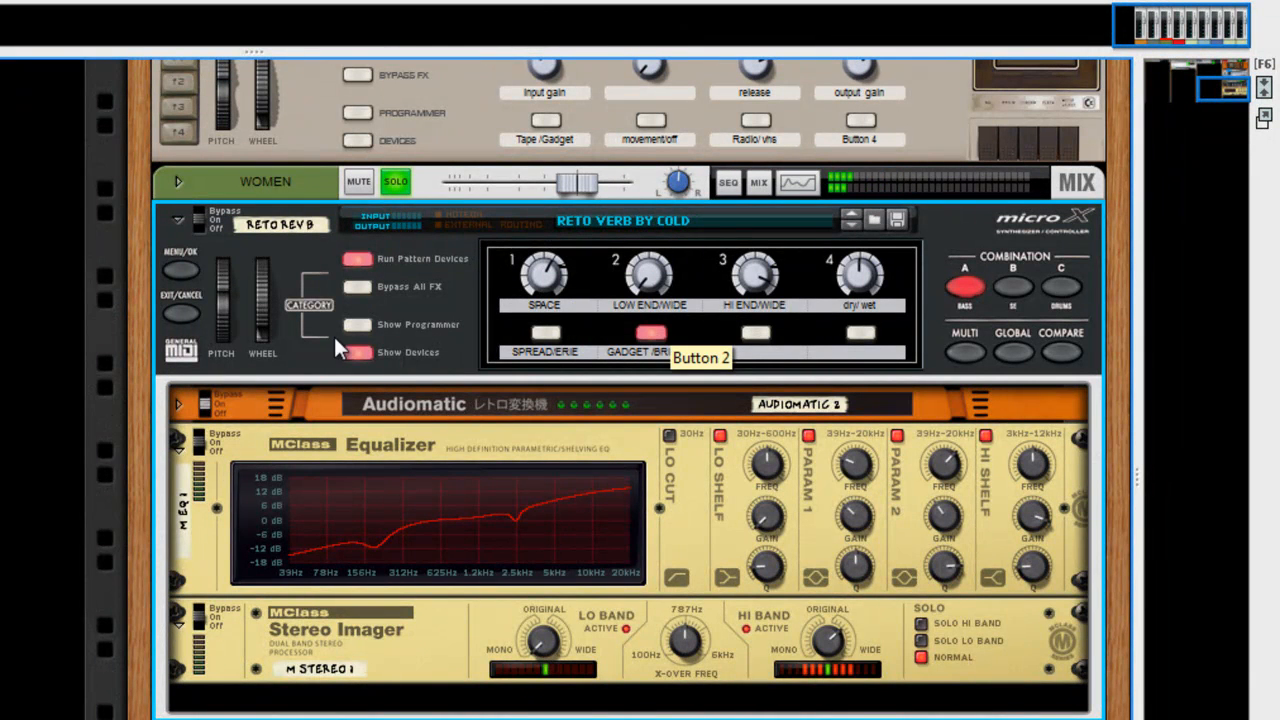
{"action": "left_click", "coordinate": [178, 405]}
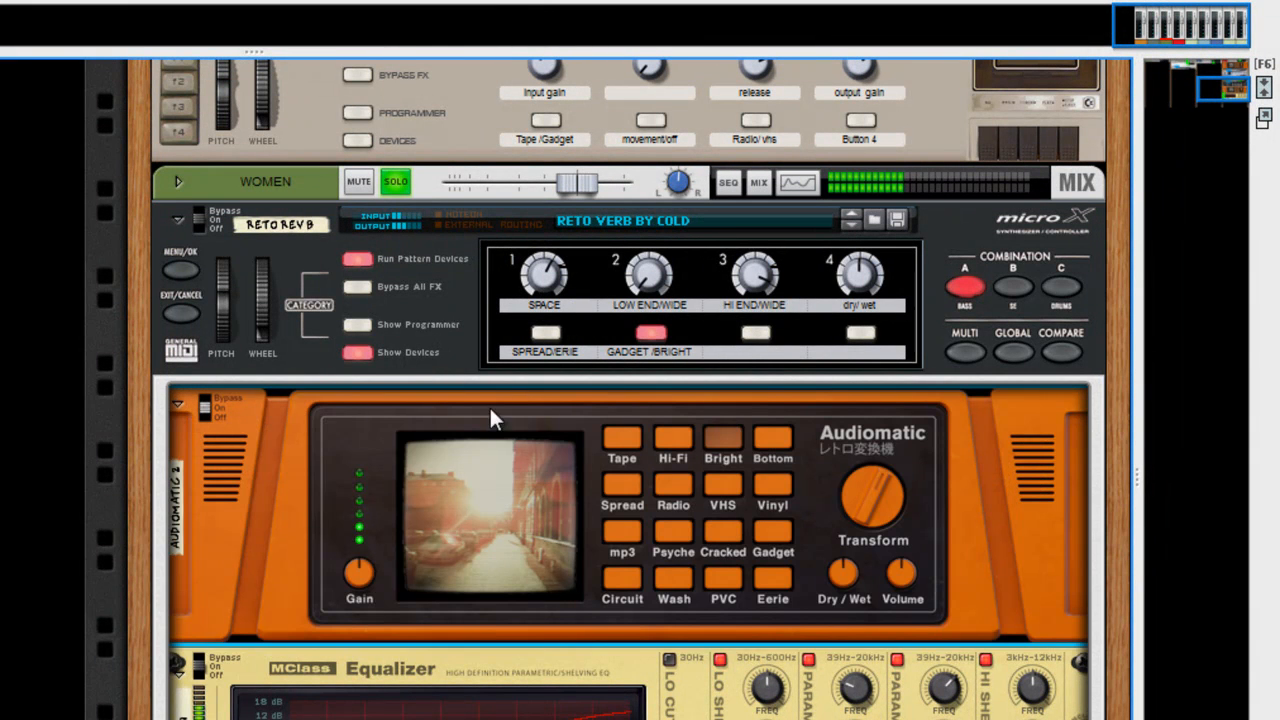
{"action": "left_click", "coordinate": [650, 333]}
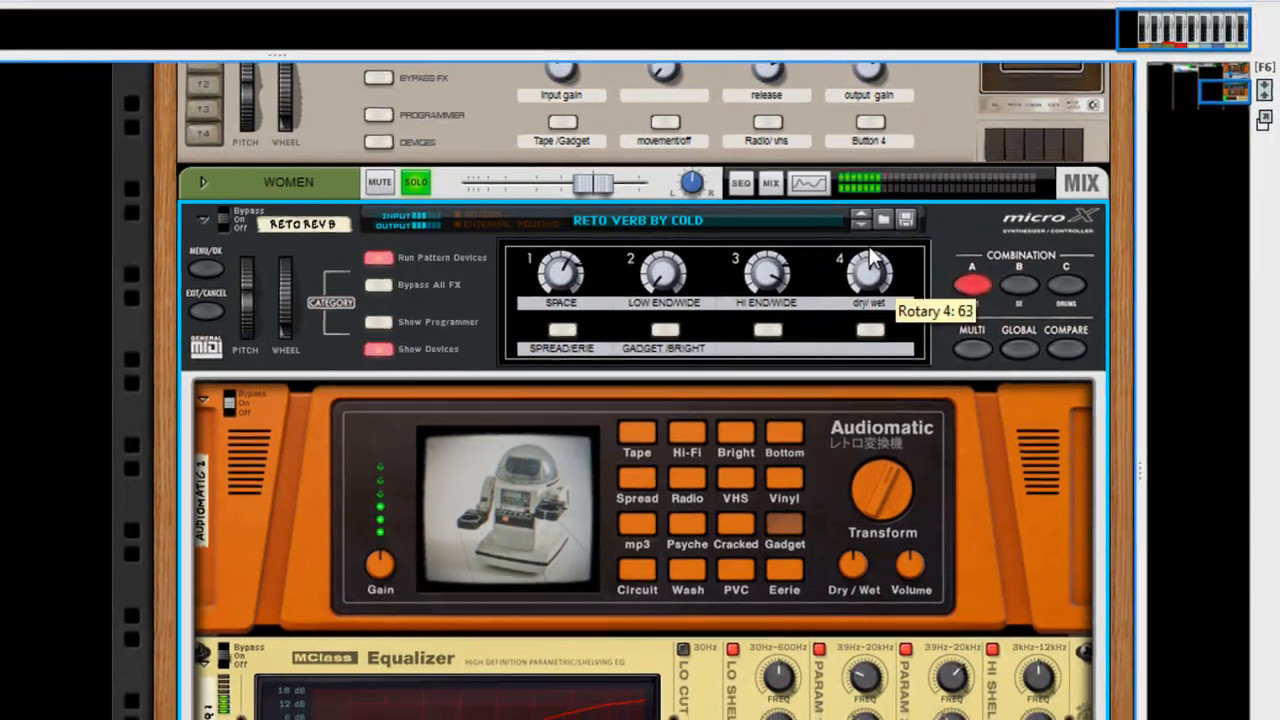
Turn up dry/wet and toggle RETO REV B's enable state, including Off, to compare the sound
{"action": "left_click_drag", "start_coordinate": [861, 266], "coordinate": [861, 197]}
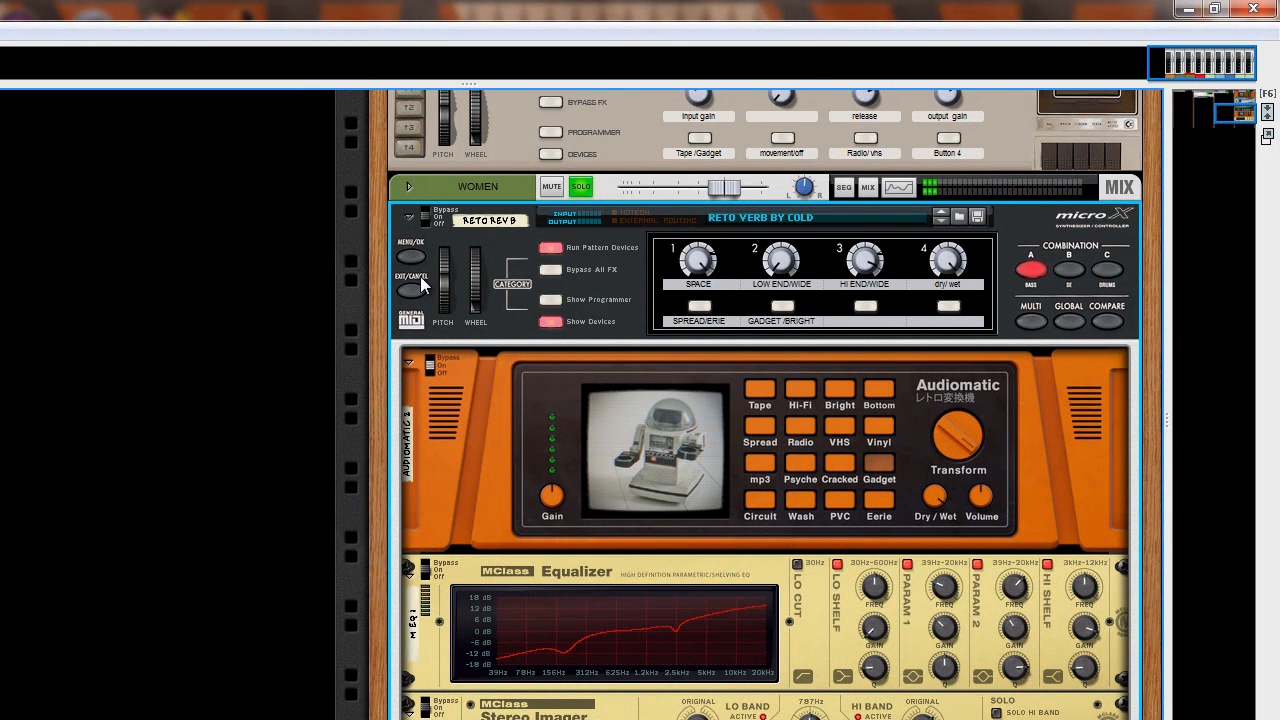
{"action": "left_click", "coordinate": [428, 216]}
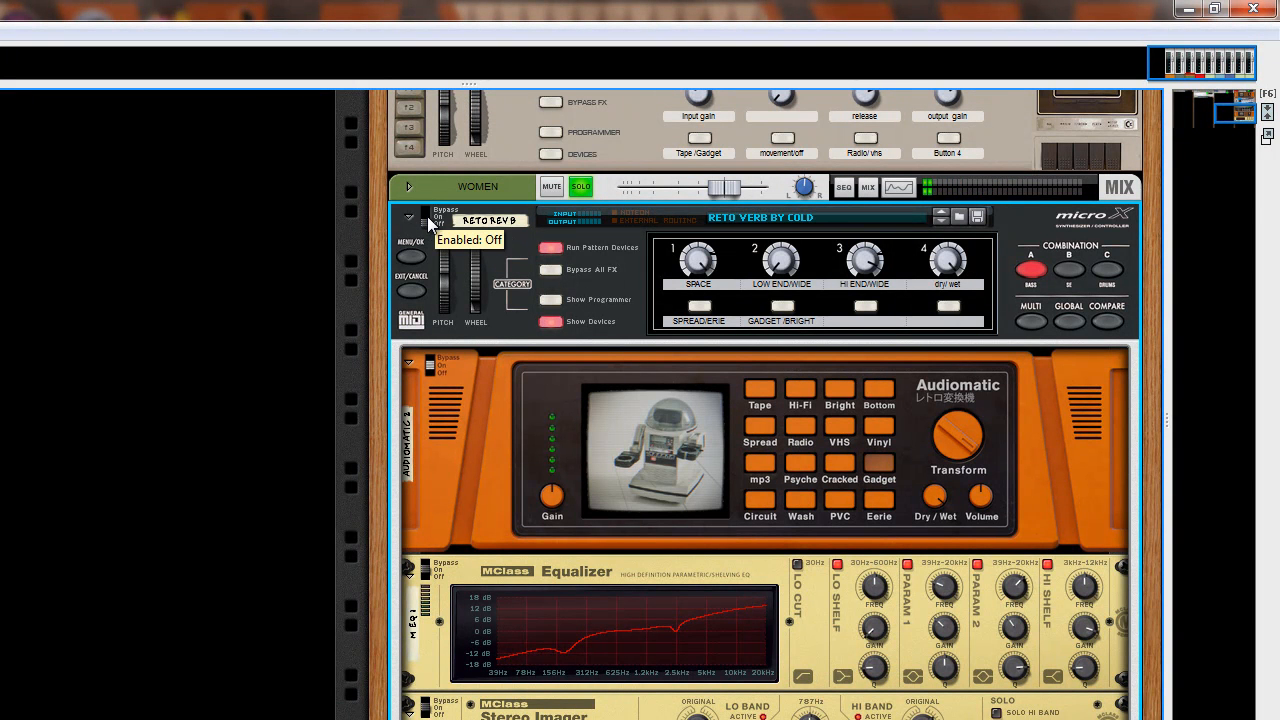
{"action": "left_click", "coordinate": [431, 218]}
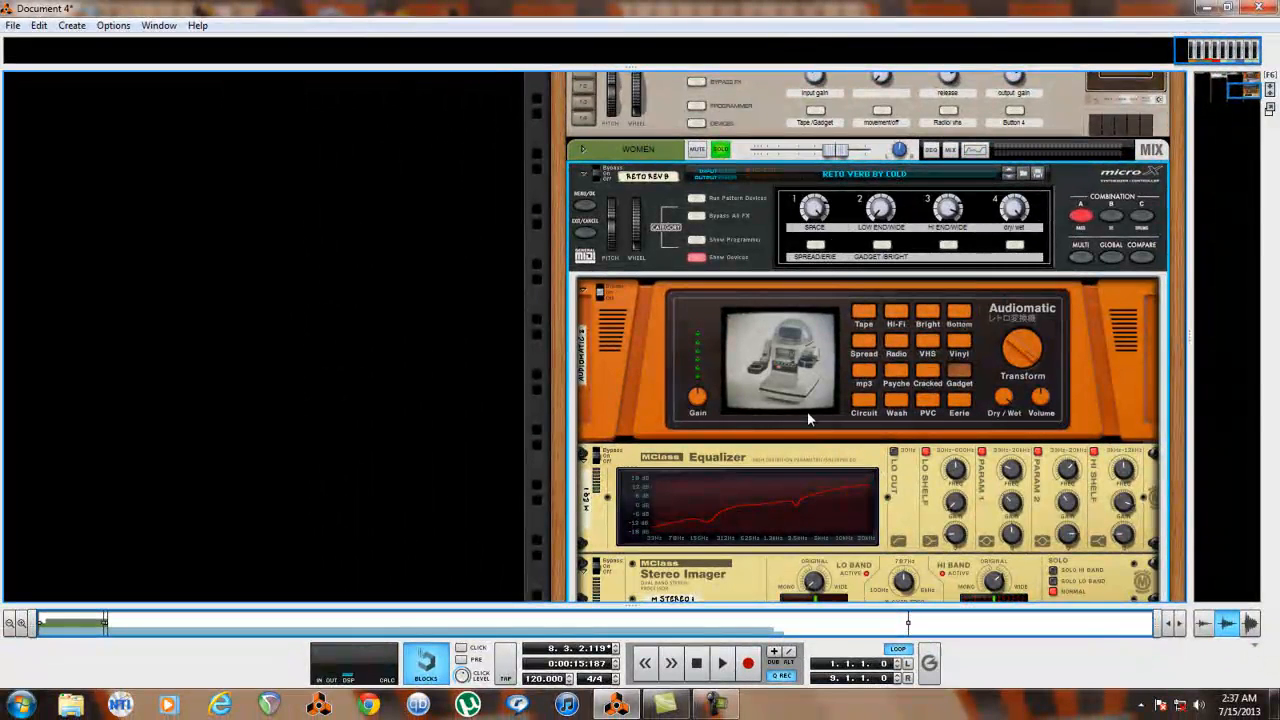
Hide RETO REV B's internal devices and show those of the cold tape machine on the GU channel
{"action": "scroll", "coordinate": [705, 510], "scroll_direction": "down", "scroll_amount": 3}
{"action": "scroll", "coordinate": [726, 370], "scroll_direction": "up", "scroll_amount": 1}
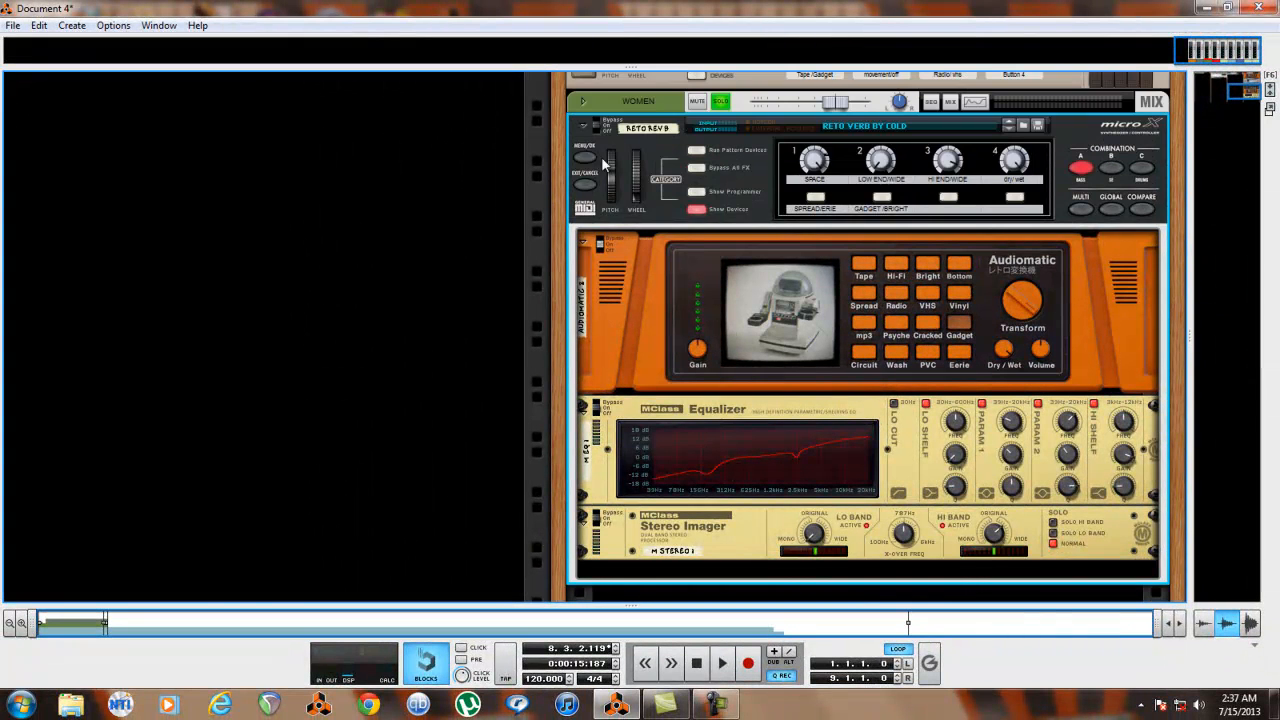
{"action": "left_click", "coordinate": [696, 209]}
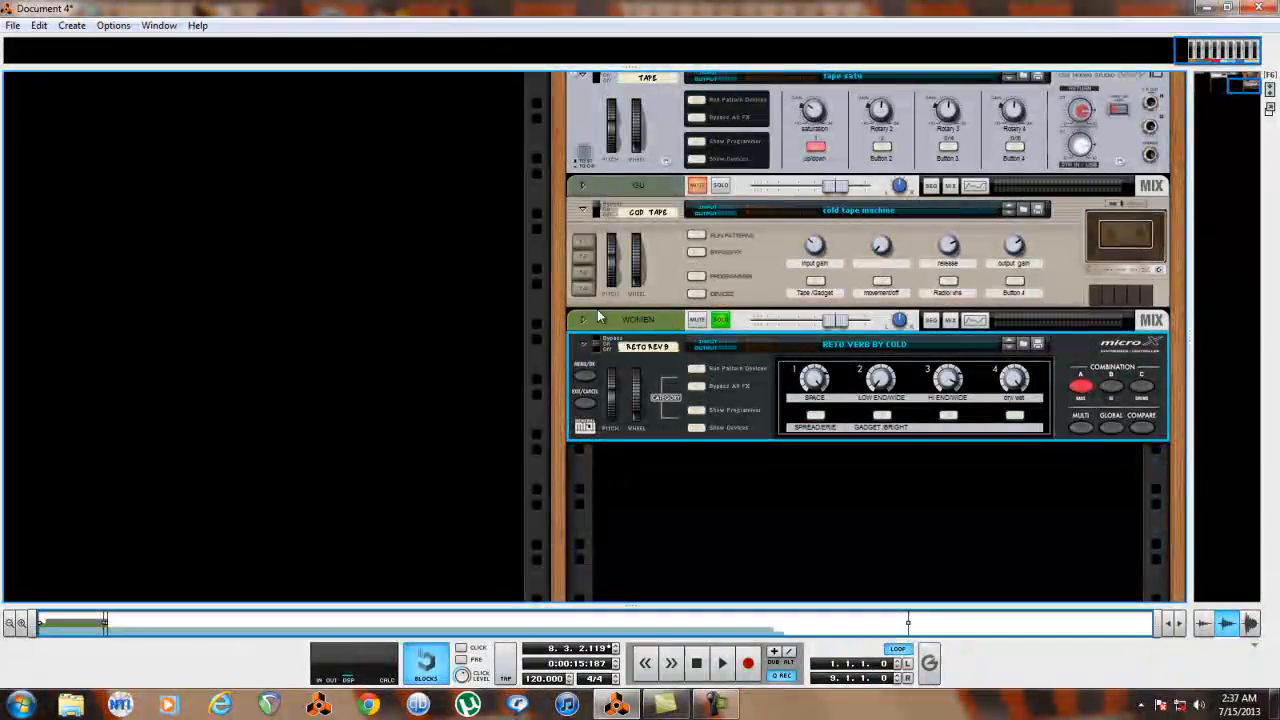
{"action": "scroll", "coordinate": [649, 307], "scroll_direction": "up", "scroll_amount": 1}
{"action": "left_click", "coordinate": [696, 341]}
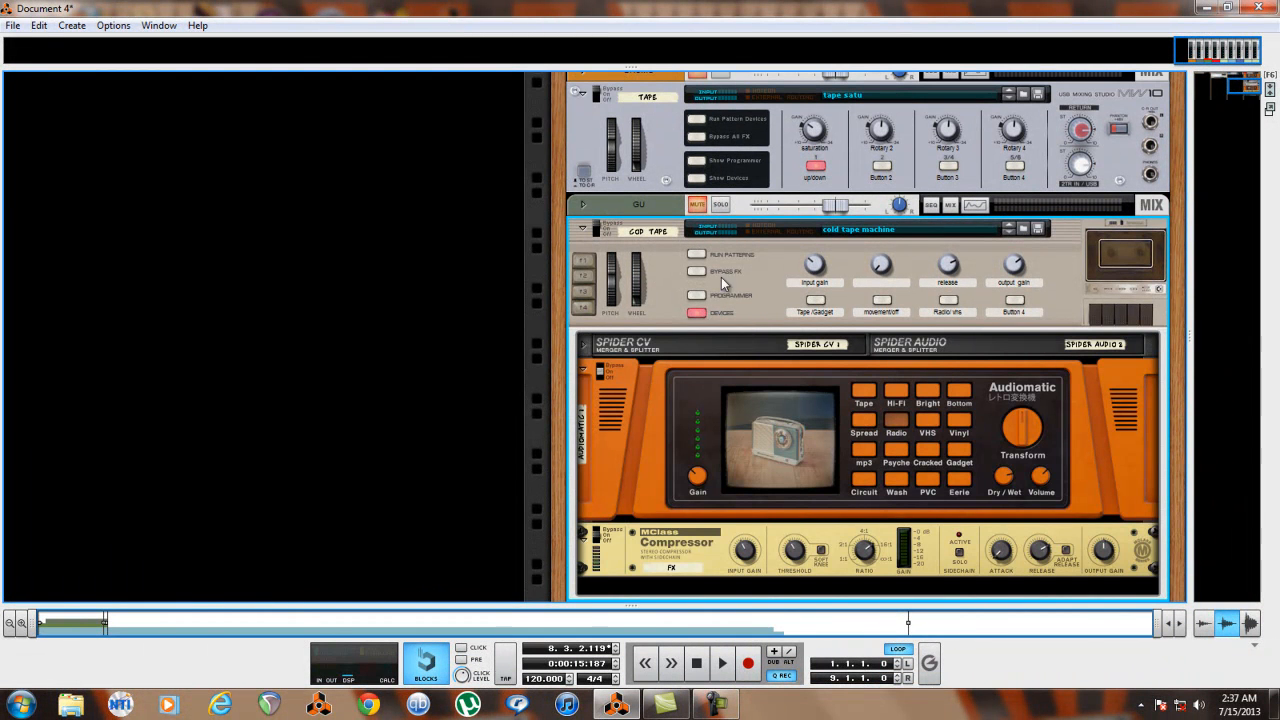
{"action": "scroll", "coordinate": [722, 343], "scroll_direction": "down", "scroll_amount": 2}
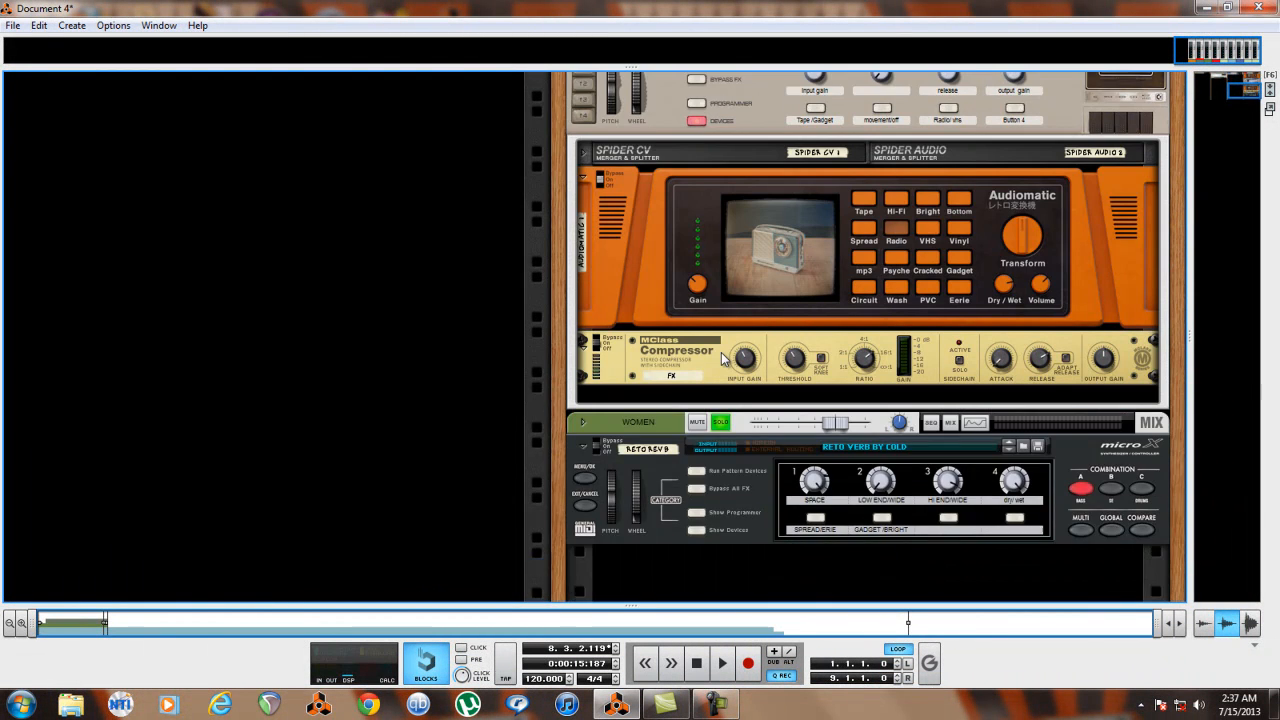
{"action": "left_click", "coordinate": [643, 452]}
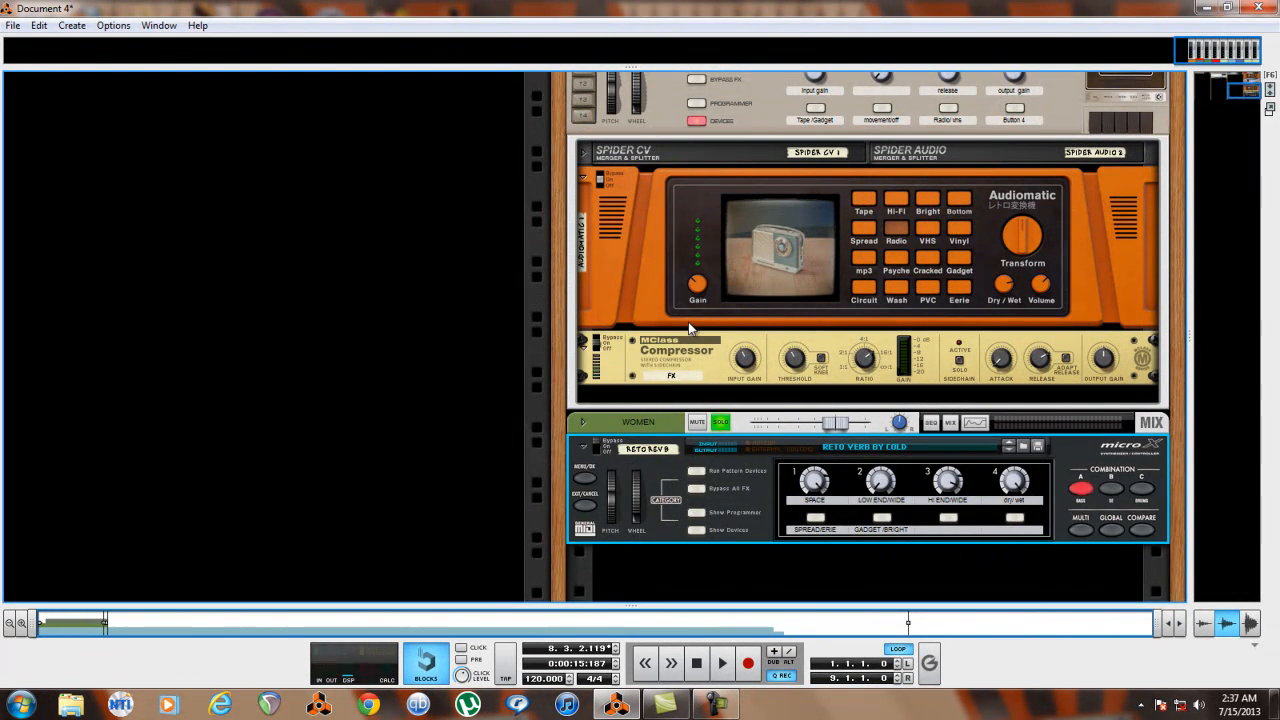
Play the loop with the GU channel soloed and mute the WOMEN channel
{"action": "scroll", "coordinate": [706, 293], "scroll_direction": "up", "scroll_amount": 1}
{"action": "key", "text": "space"}
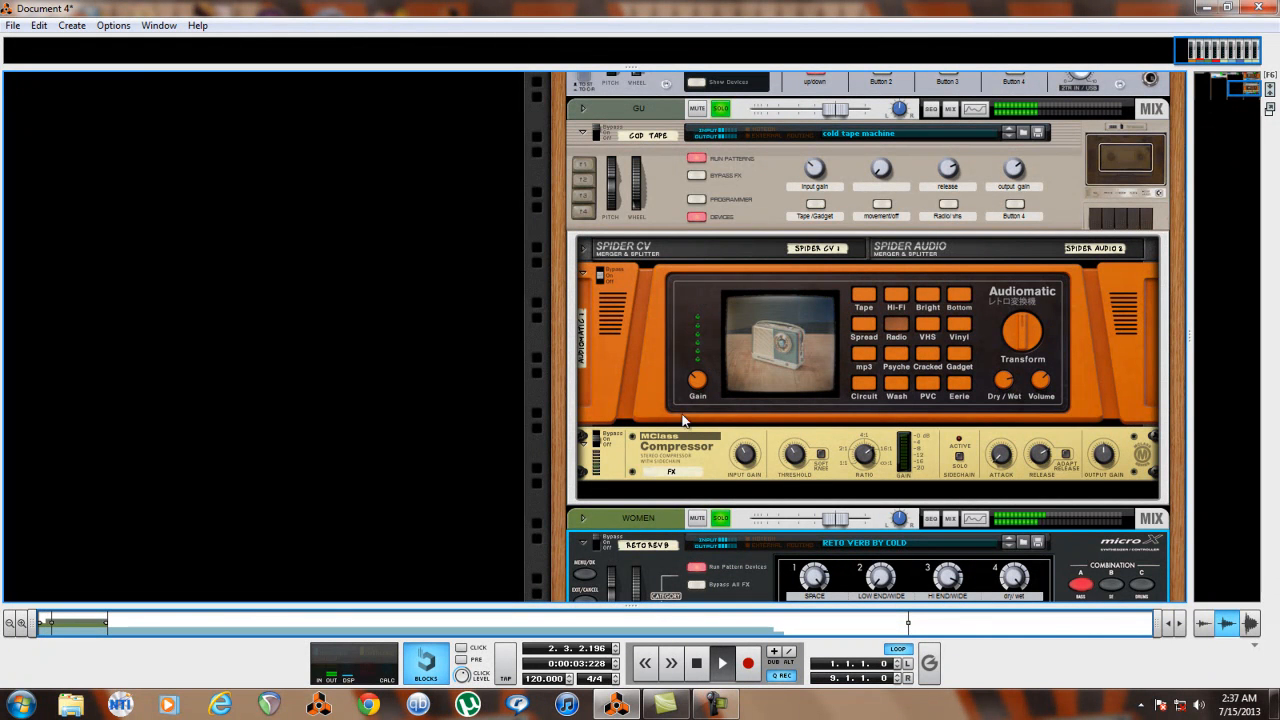
{"action": "left_click", "coordinate": [697, 518]}
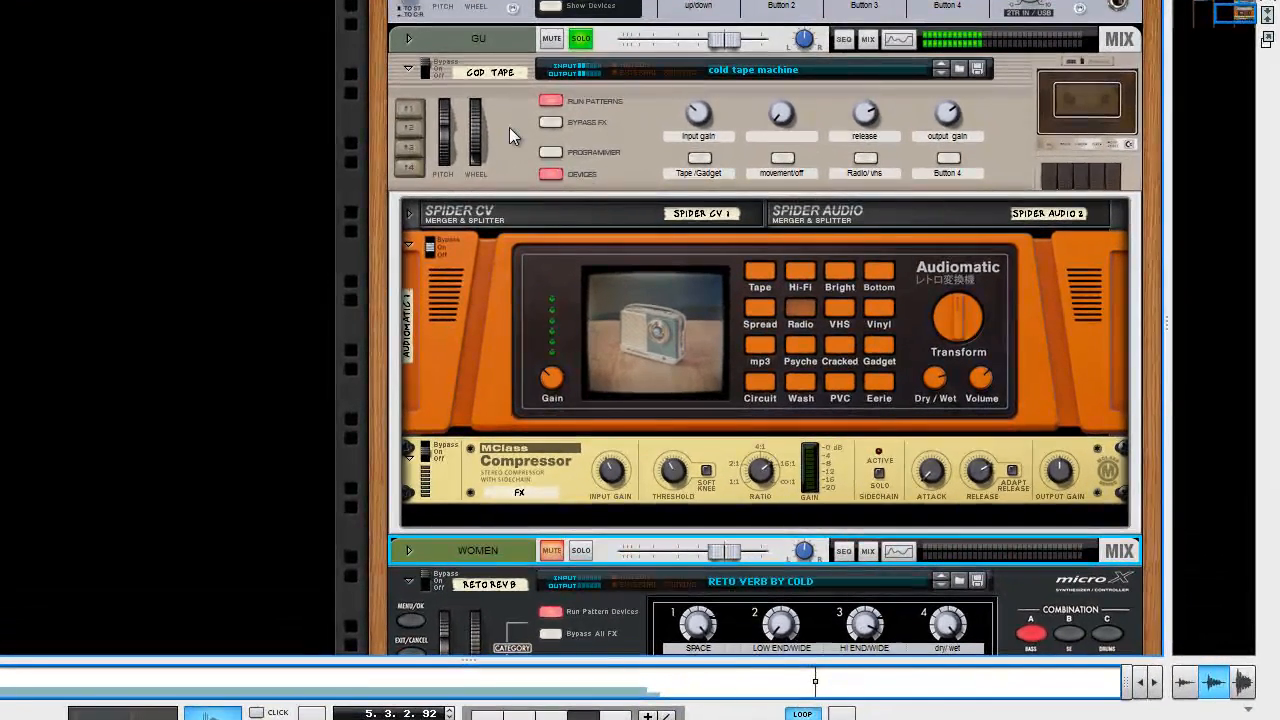
Switch the cold tape machine to On and toggle Tape/Gadget on and off to audition Audiomatic's Gadget and Tape modes
{"action": "left_click", "coordinate": [430, 74]}
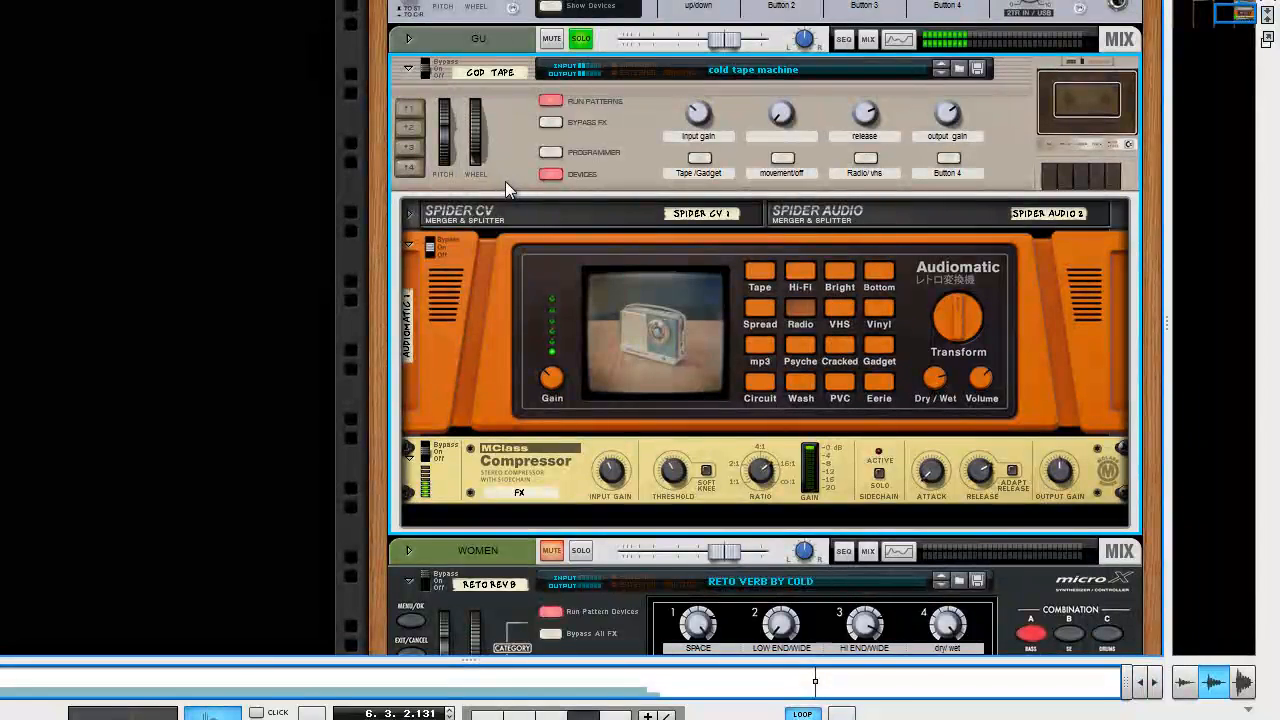
{"action": "left_click", "coordinate": [701, 159]}
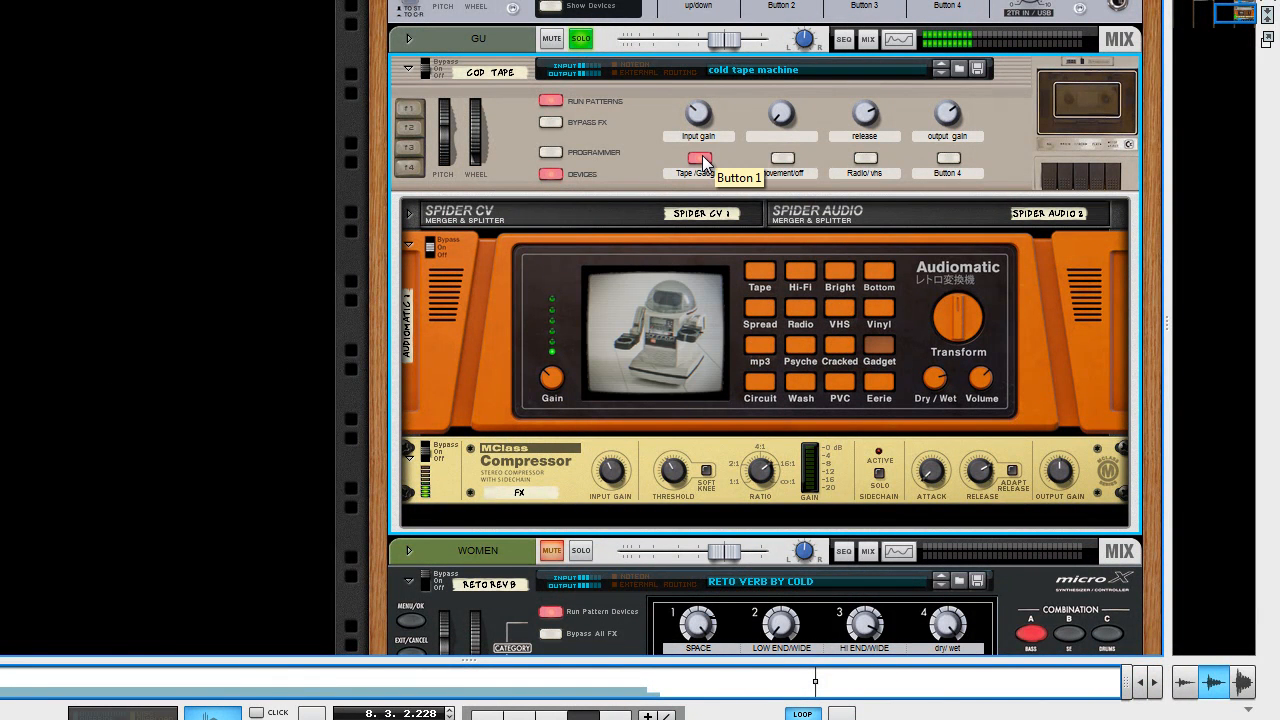
{"action": "left_click", "coordinate": [701, 159]}
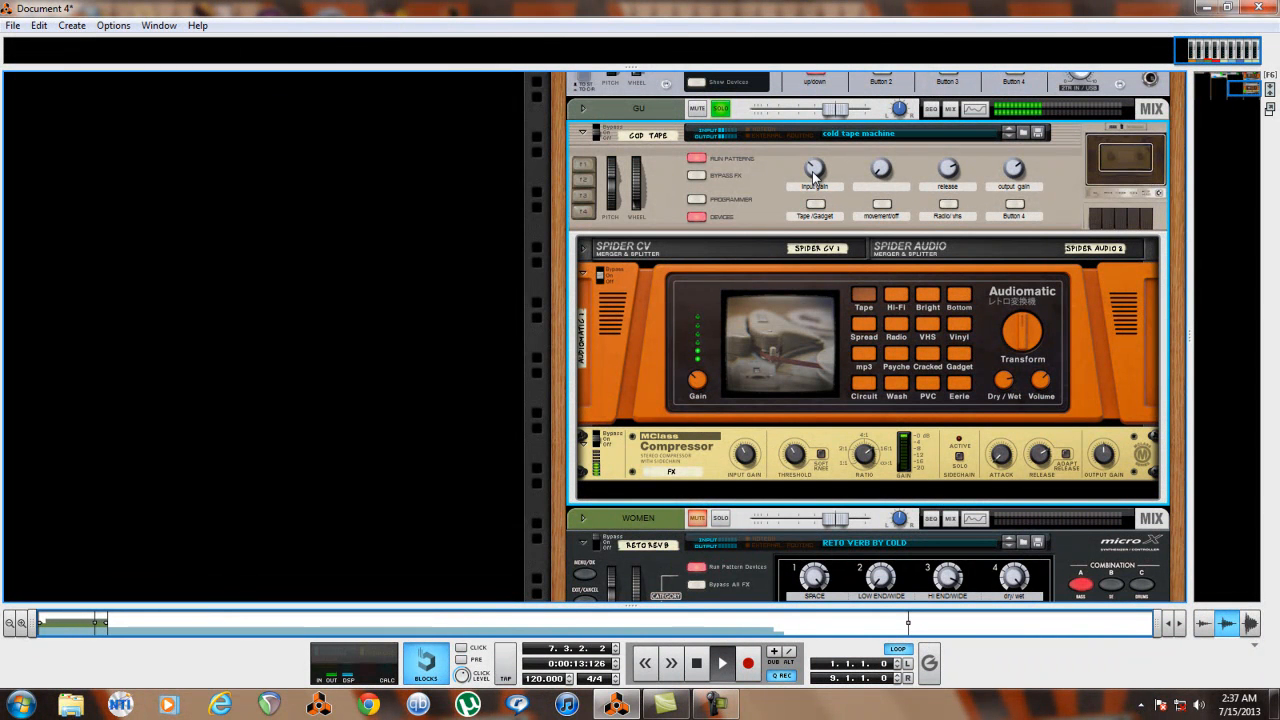
Adjust the cold tape machine's input gain and toggle its enable state to compare the sound
{"action": "left_click_drag", "start_coordinate": [808, 158], "coordinate": [795, 28]}
{"action": "left_click", "coordinate": [598, 132]}
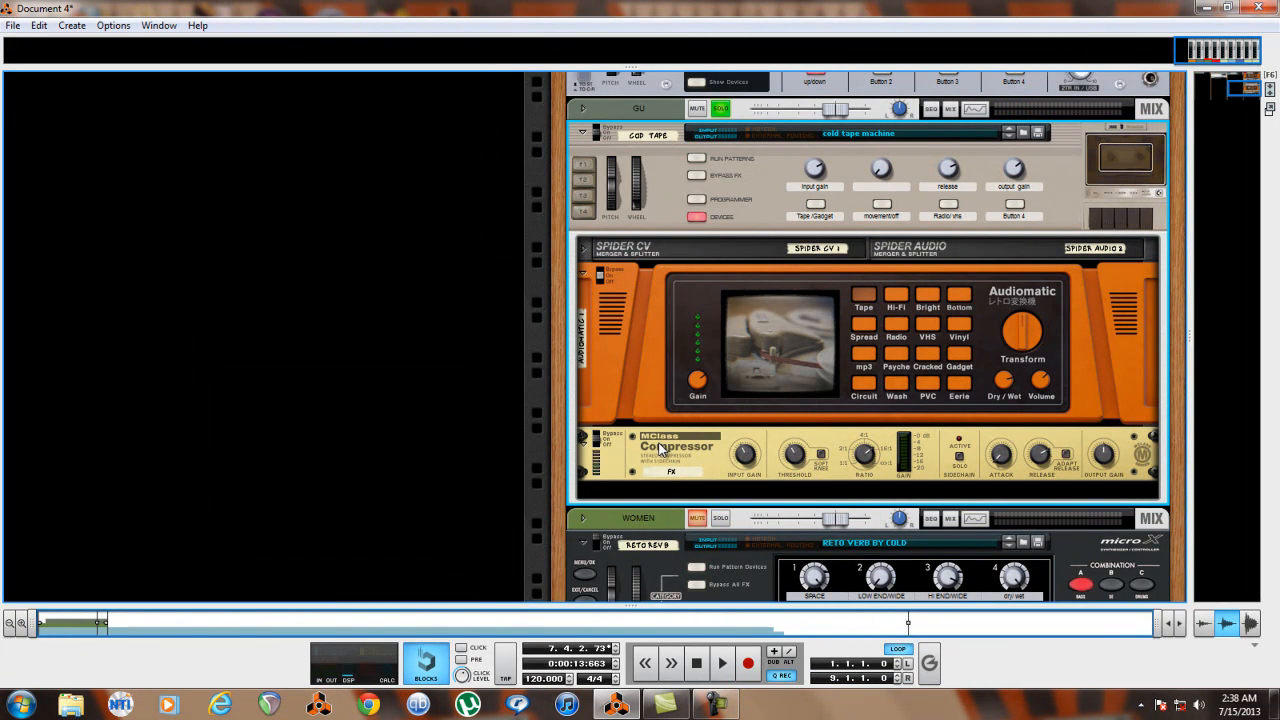
Examine the cold tape machine's rear wiring with the Spider CV and Spider Audio unfolded and the programmer shown, and return to the front
{"action": "key", "text": "Tab"}
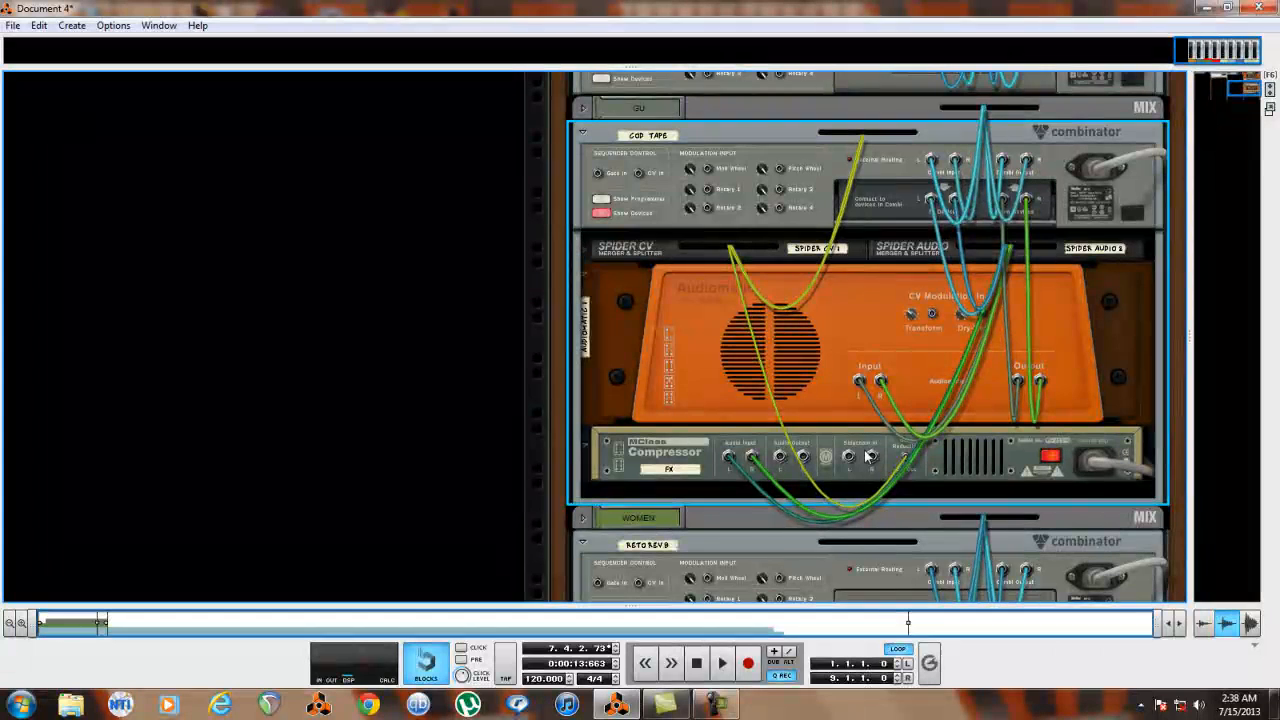
{"action": "left_click", "coordinate": [583, 246]}
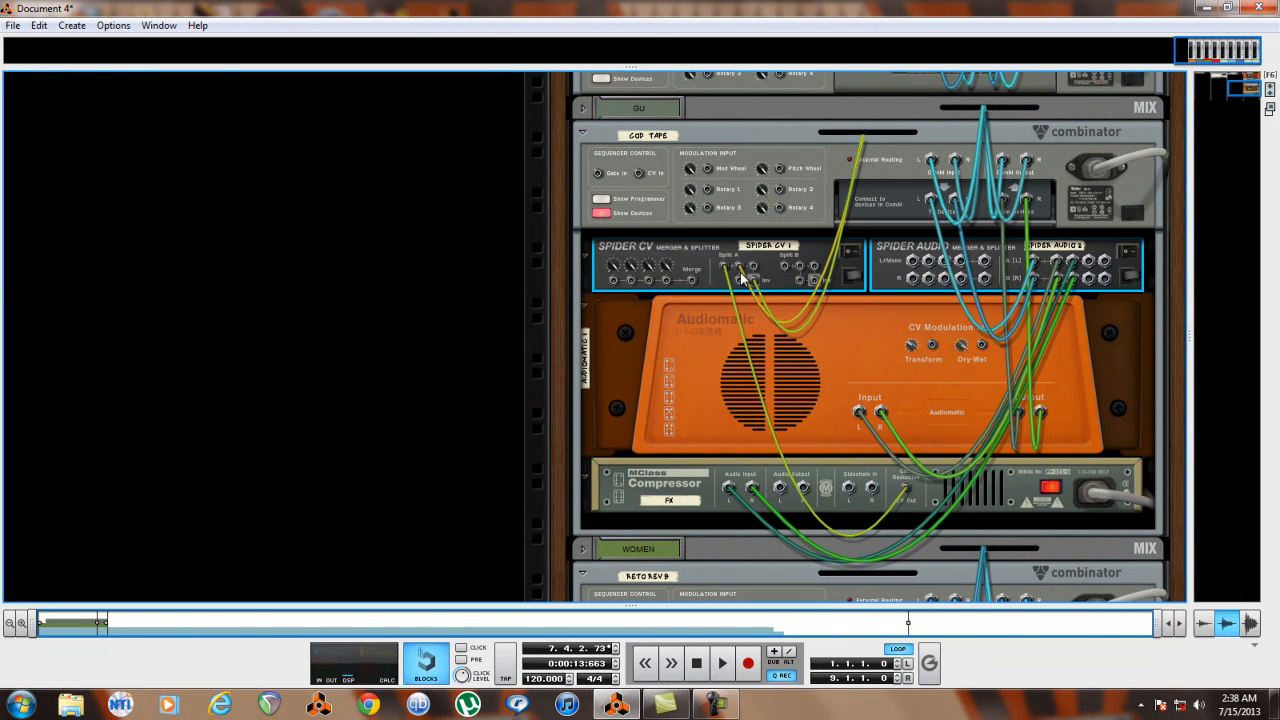
{"action": "left_click", "coordinate": [601, 199]}
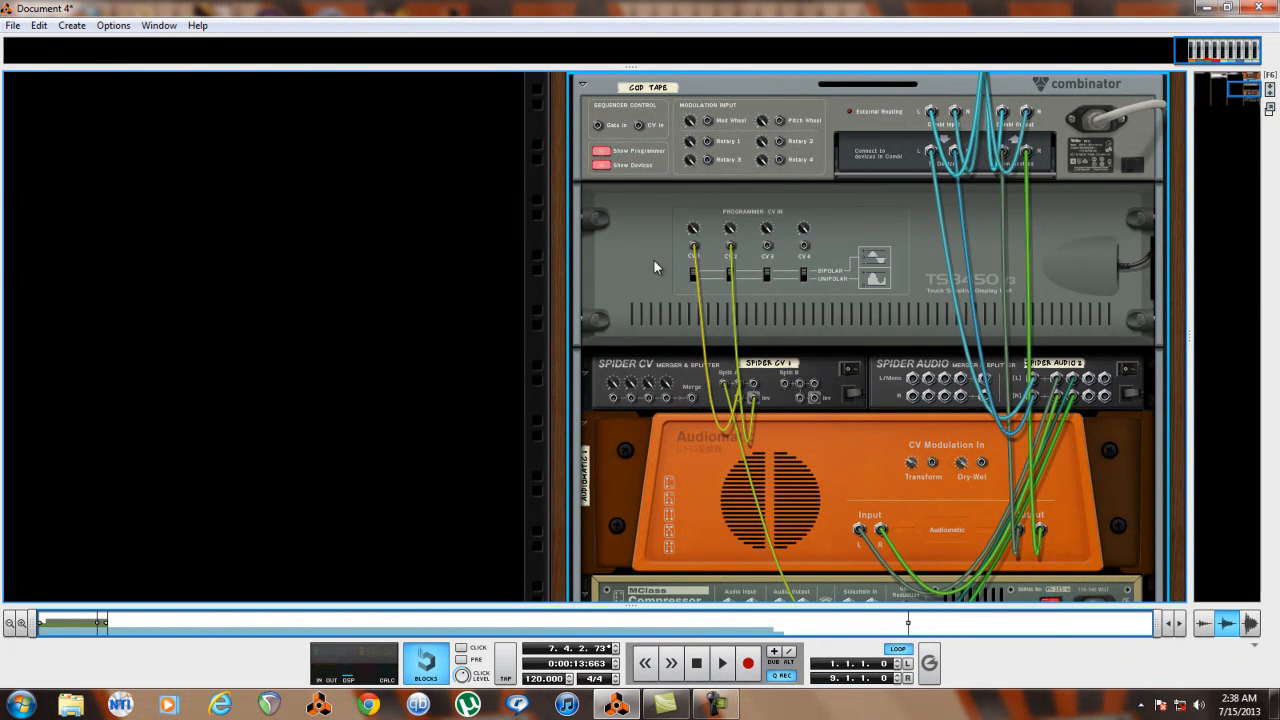
{"action": "left_click", "coordinate": [600, 165]}
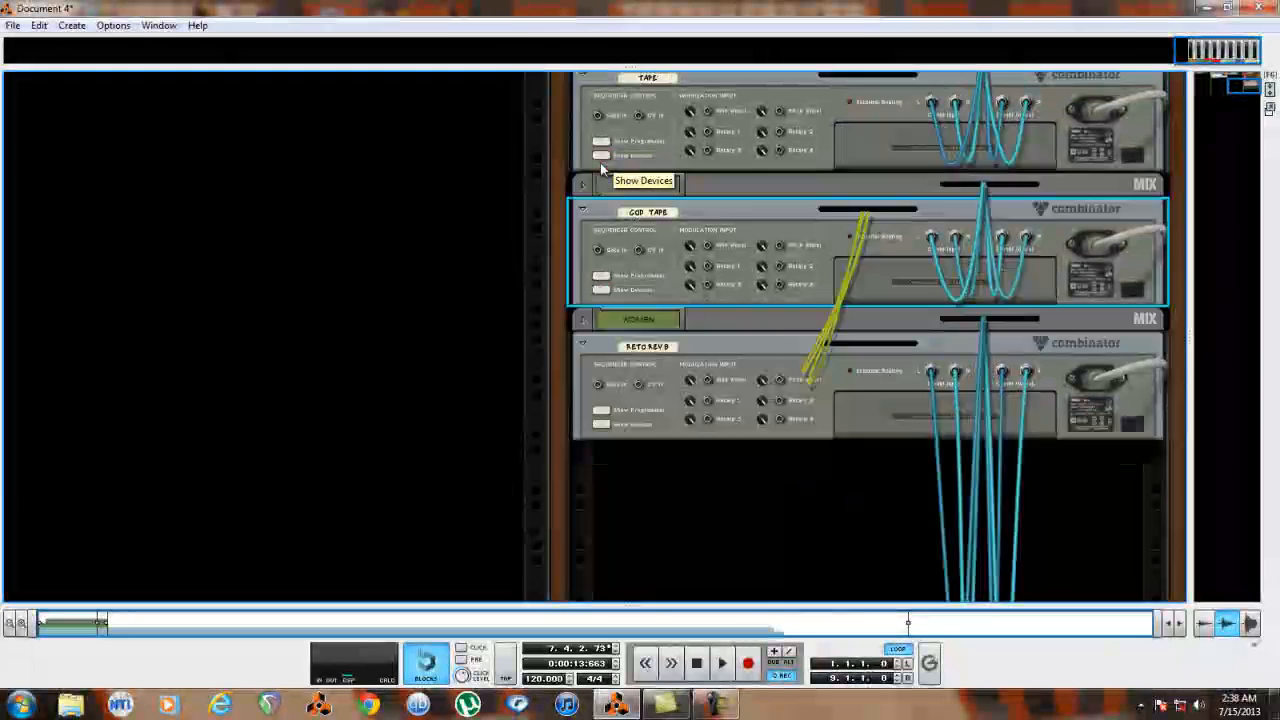
{"action": "left_click", "coordinate": [602, 164]}
{"action": "key", "text": "Tab"}
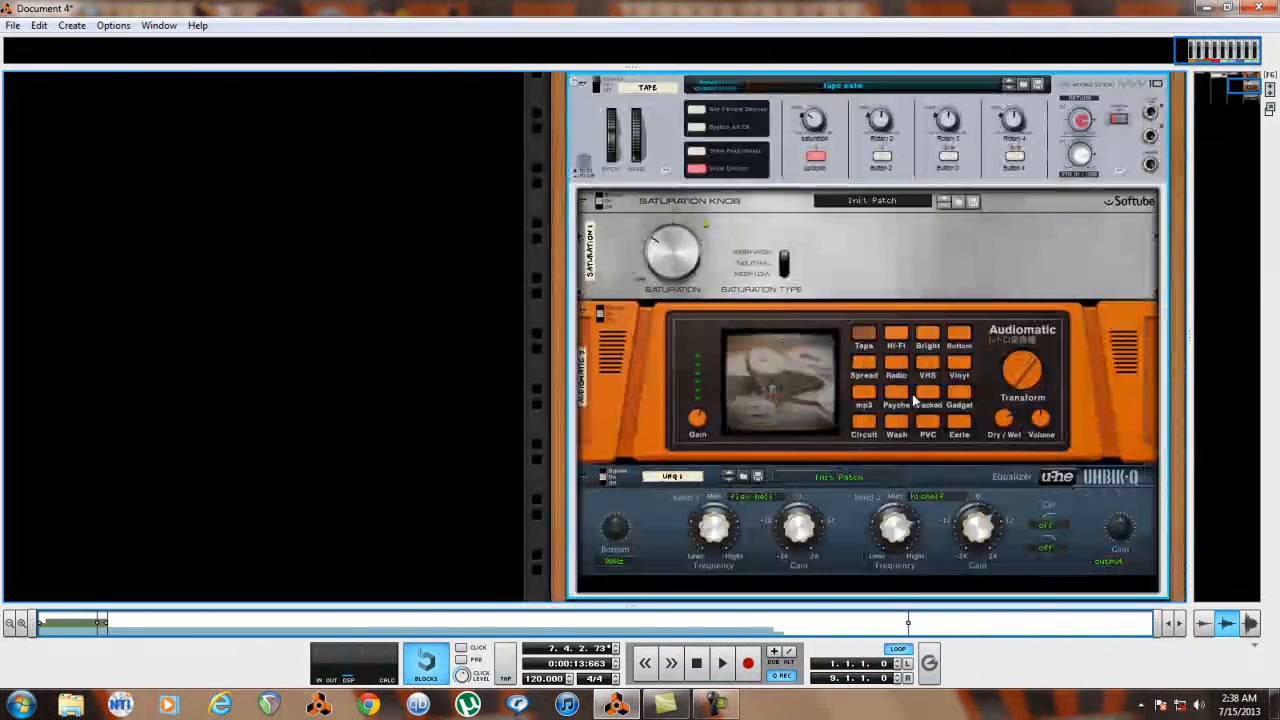
Show the cold tape machine's internal devices on the GU channel and resume loop playback
{"action": "scroll", "coordinate": [795, 337], "scroll_direction": "down", "scroll_amount": 8}
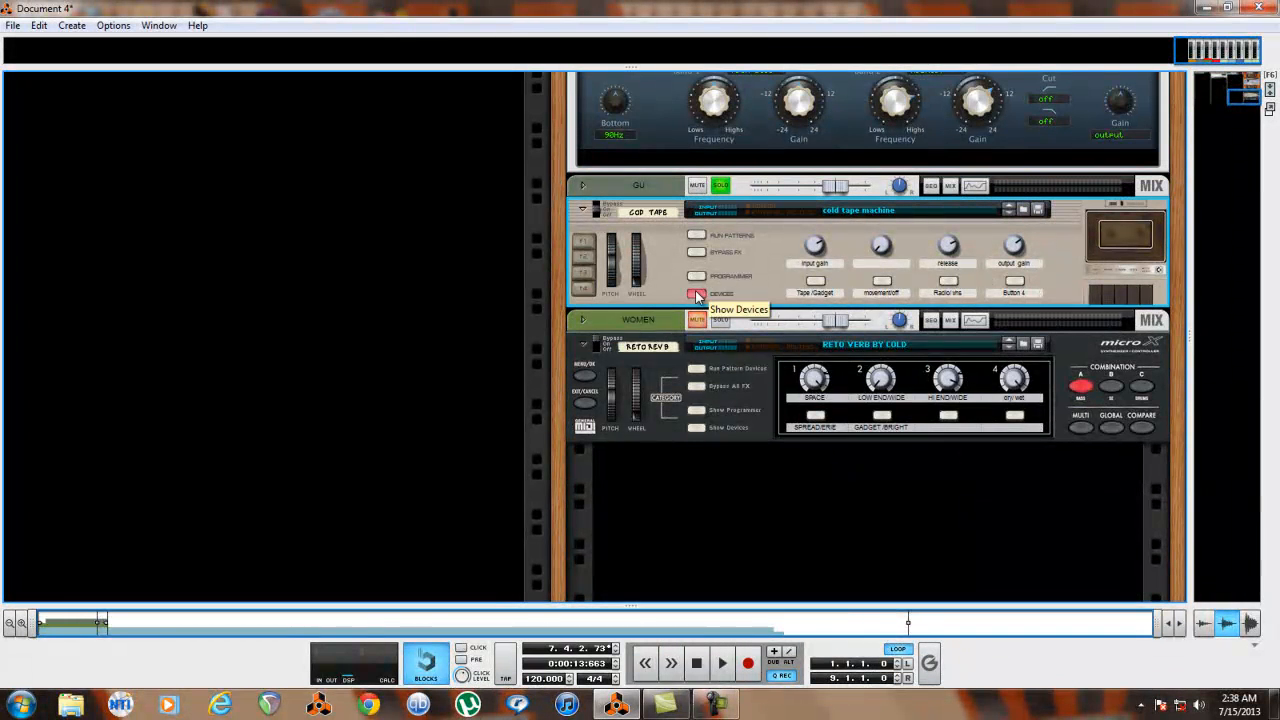
{"action": "left_click", "coordinate": [698, 292]}
{"action": "scroll", "coordinate": [730, 432], "scroll_direction": "down", "scroll_amount": 1}
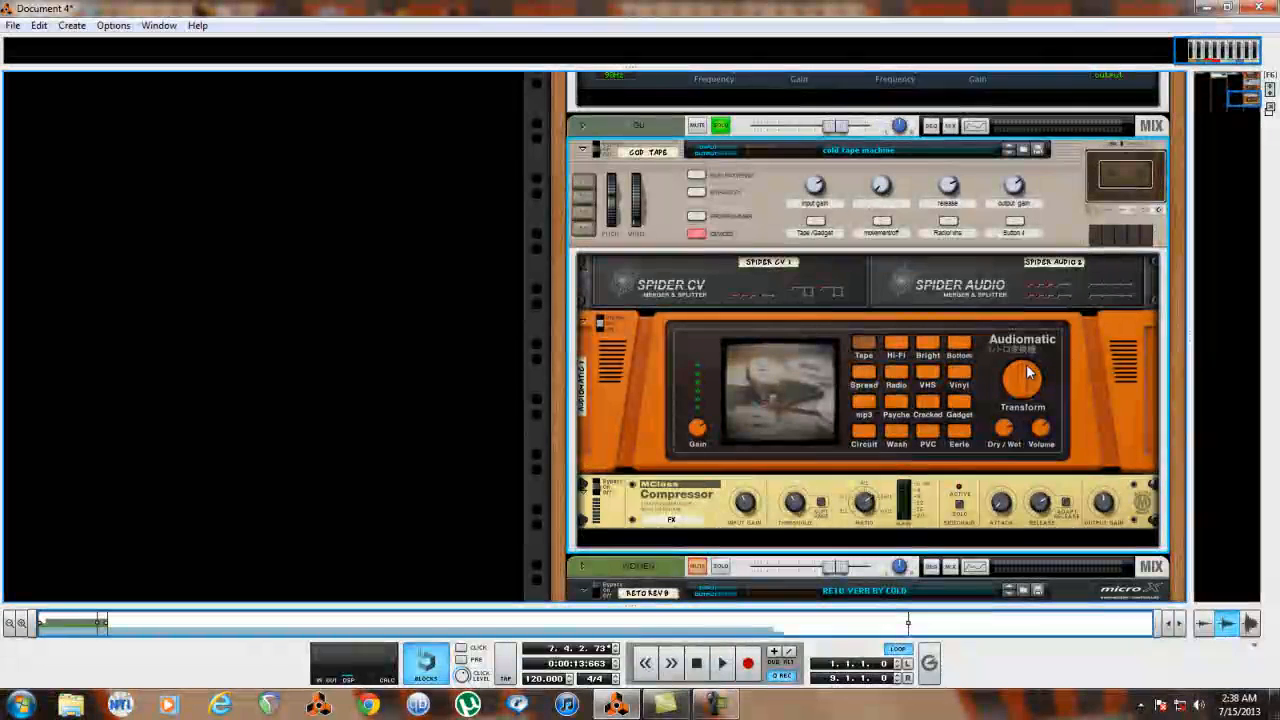
{"action": "key", "text": "space"}
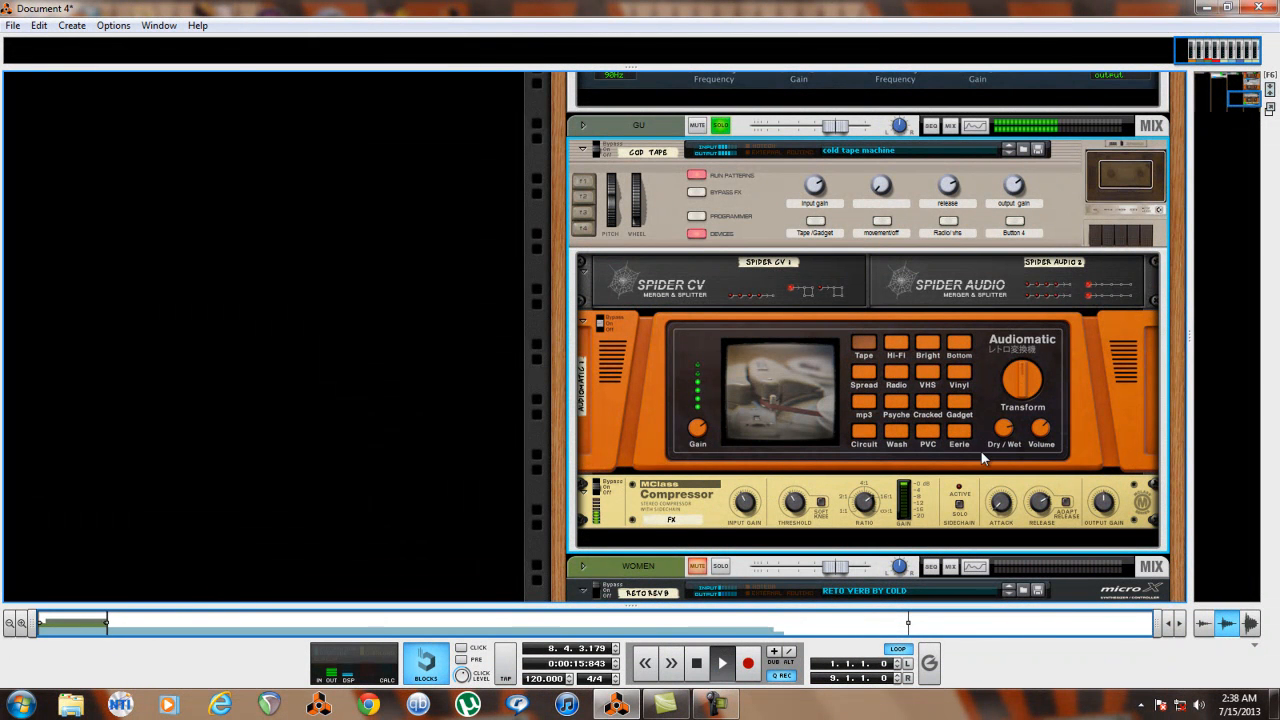
Toggle Tape/Gadget with movement/off switched on to audition the modulation, and switch movement/off back off
{"action": "mouse_move", "coordinate": [1005, 431]}
{"action": "left_click", "coordinate": [815, 222]}
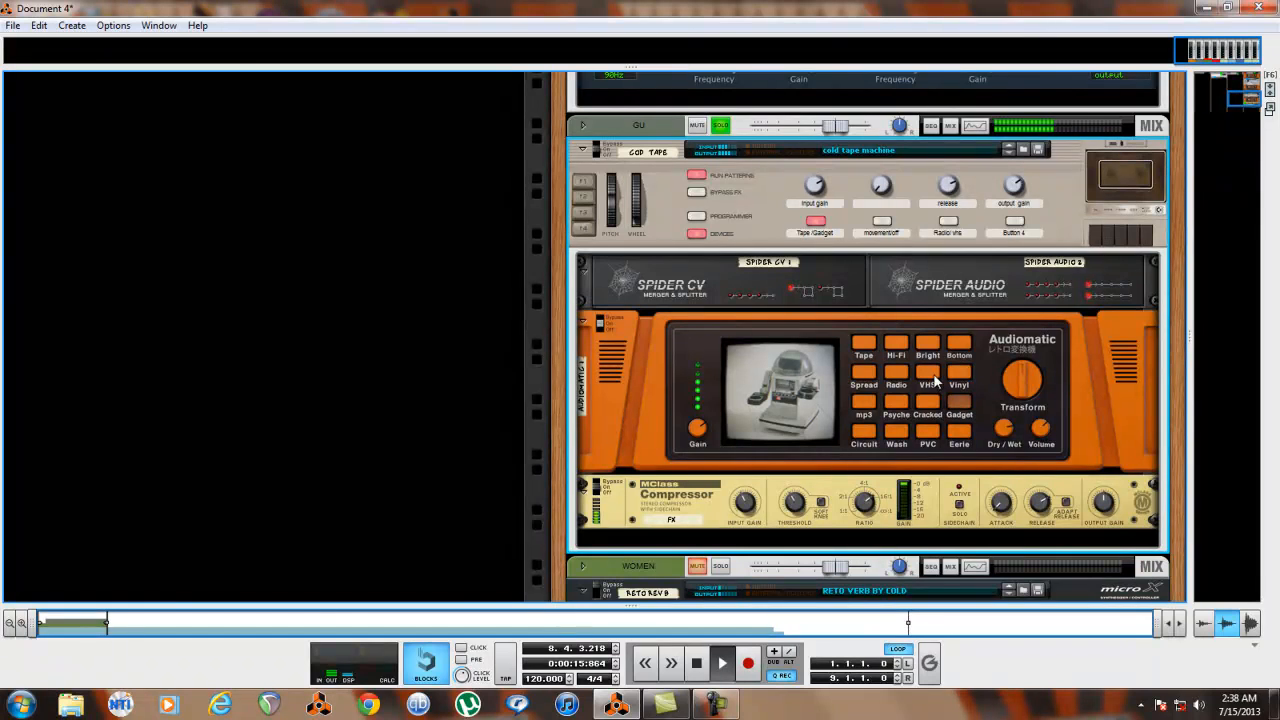
{"action": "left_click", "coordinate": [888, 224]}
{"action": "left_click", "coordinate": [818, 222]}
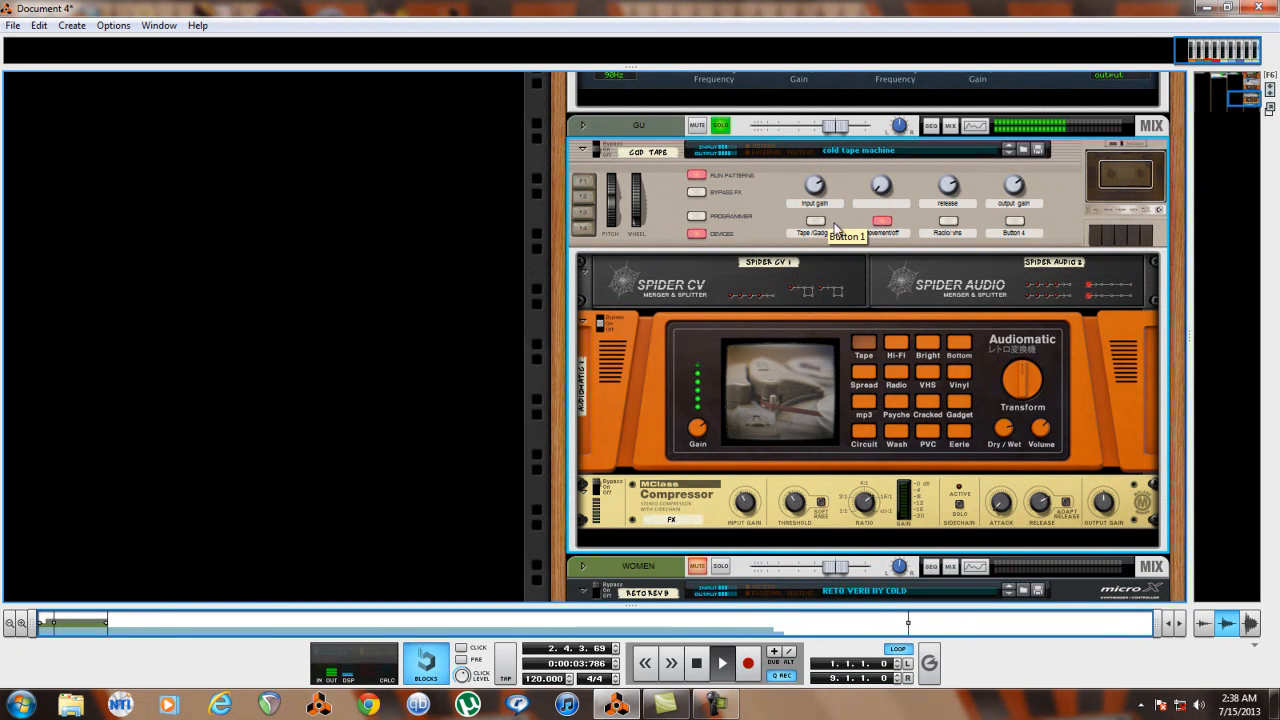
{"action": "left_click", "coordinate": [817, 222]}
{"action": "left_click", "coordinate": [818, 223]}
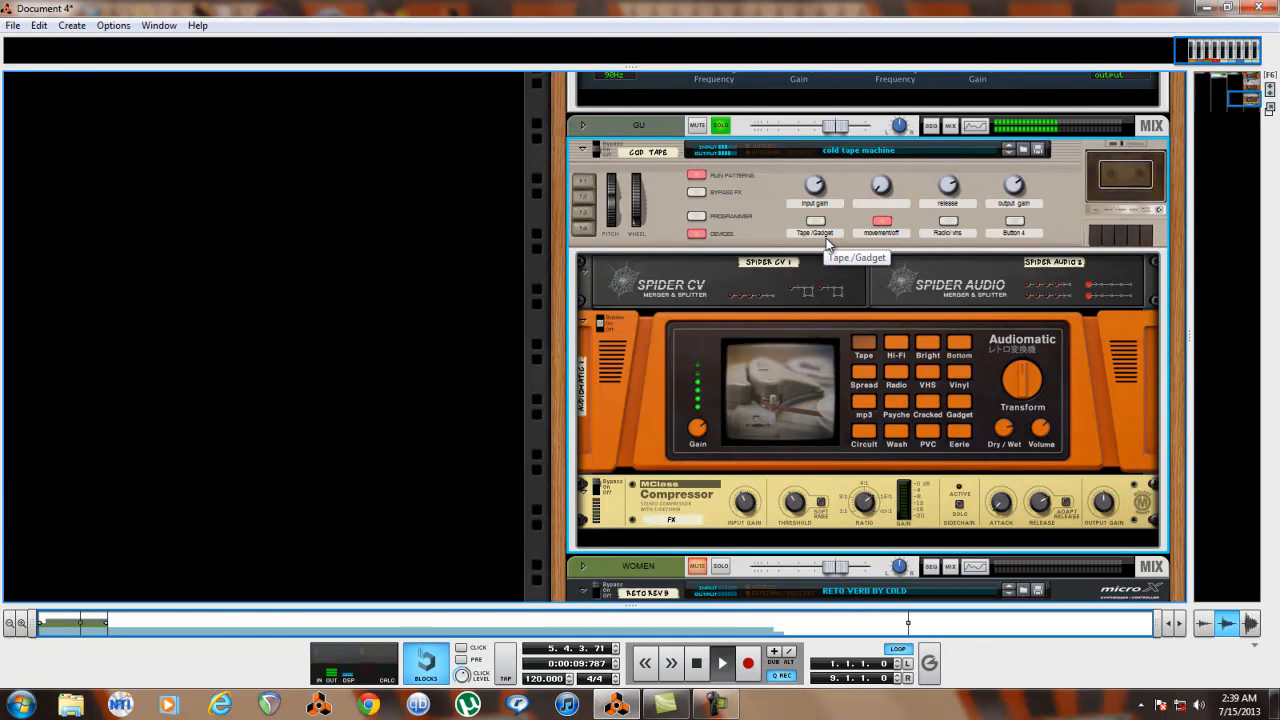
{"action": "left_click", "coordinate": [880, 222]}
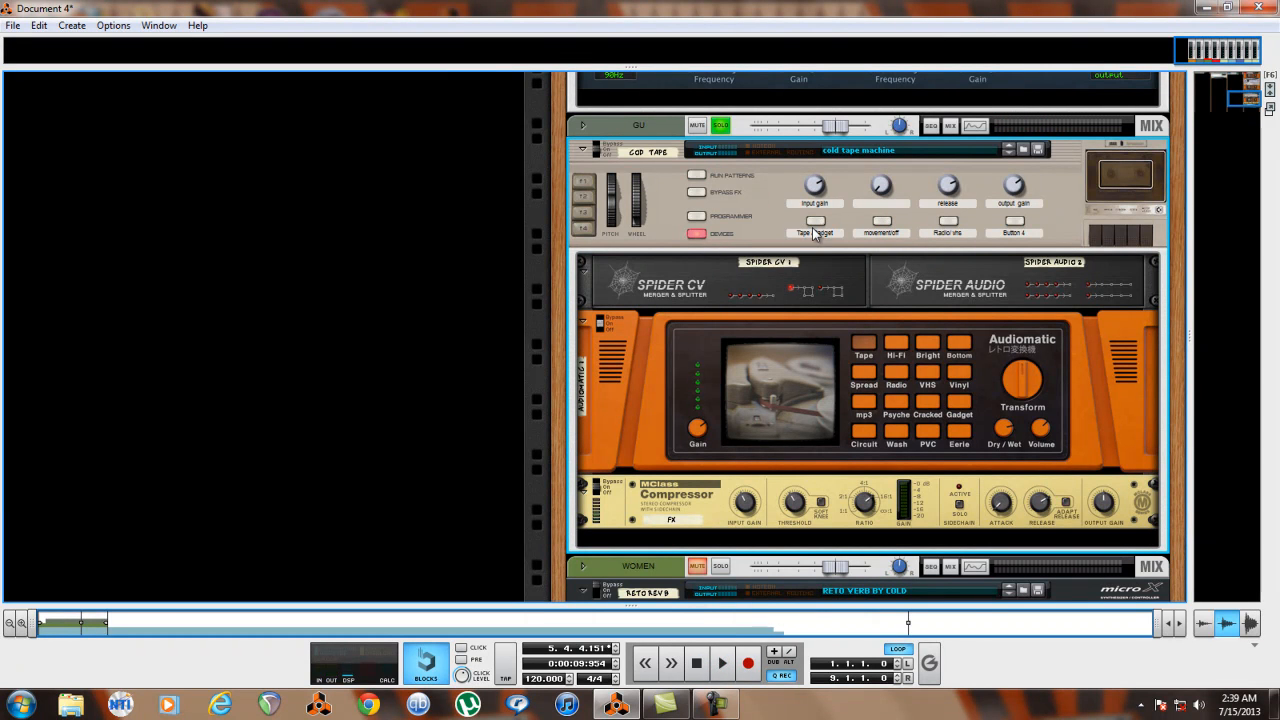
Resume the loop and toggle Radio/vhs on and off to audition Audiomatic's VHS and Radio modes
{"action": "key", "text": "space"}
{"action": "left_click", "coordinate": [947, 222]}
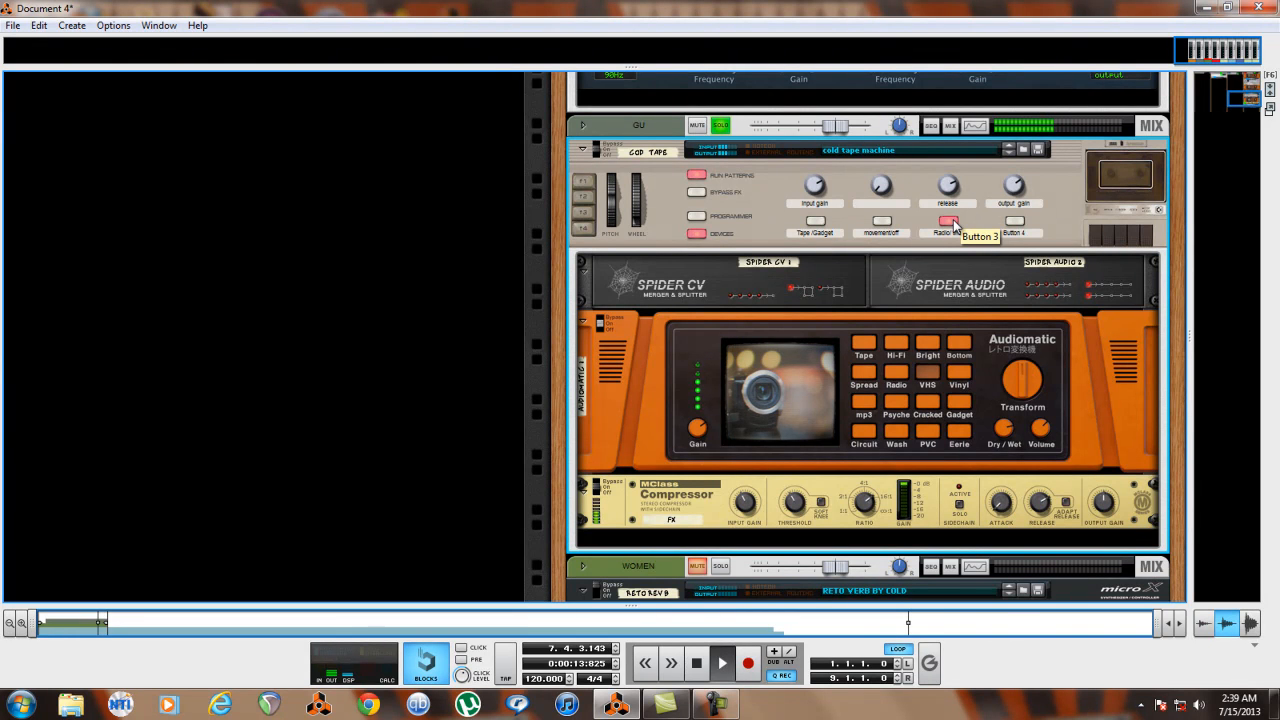
{"action": "left_click", "coordinate": [952, 222]}
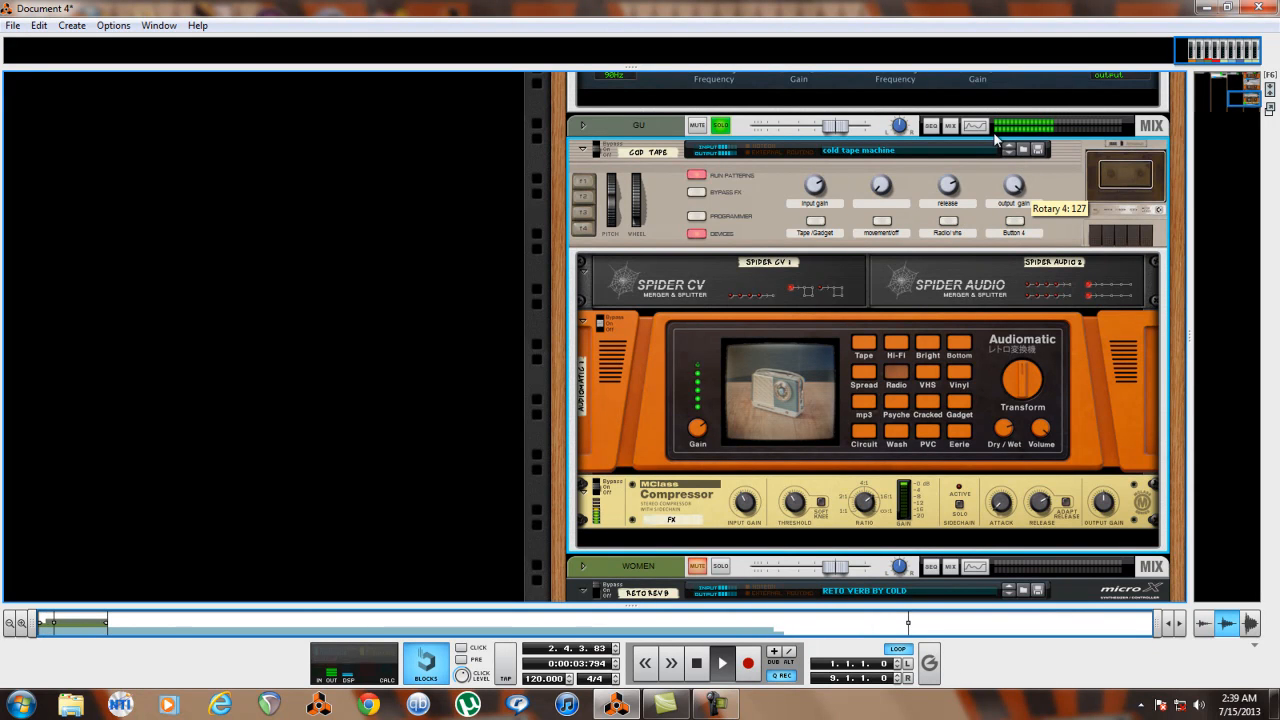
Restart the loop, switch Radio/vhs back on, and toggle Tape/Gadget on and off to compare the modes
{"action": "key", "text": "space"}
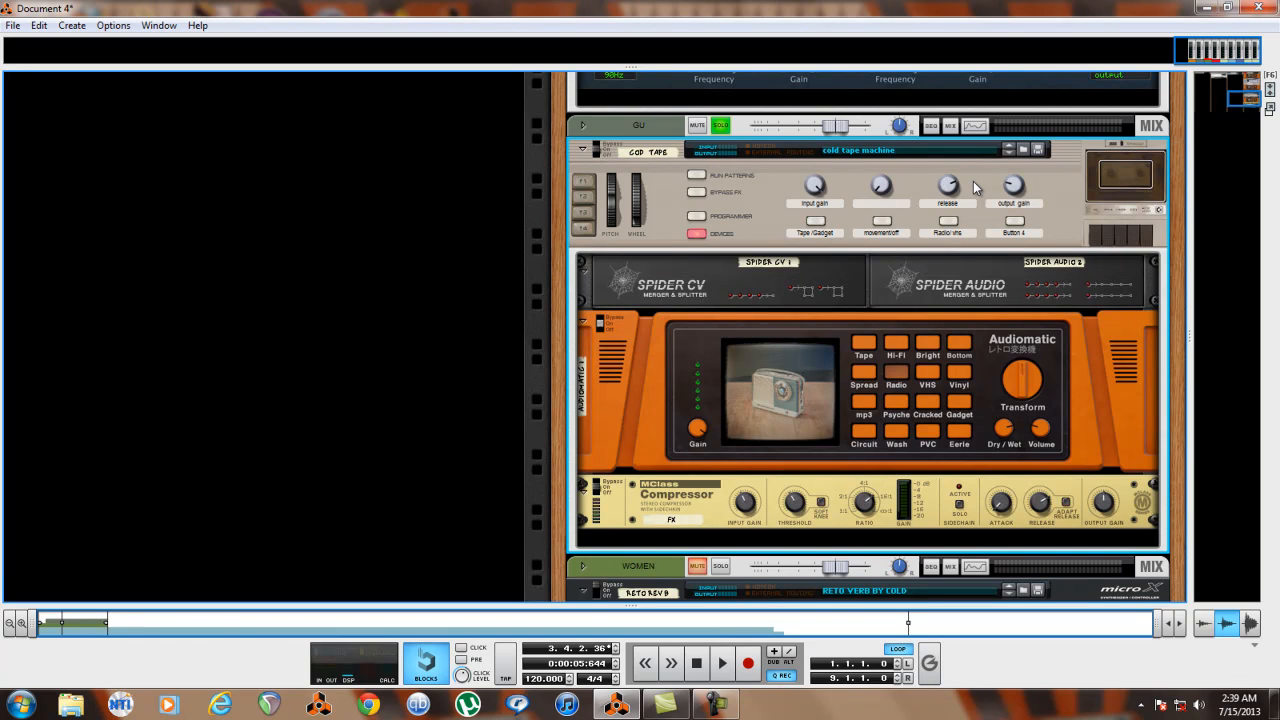
{"action": "key", "text": "space"}
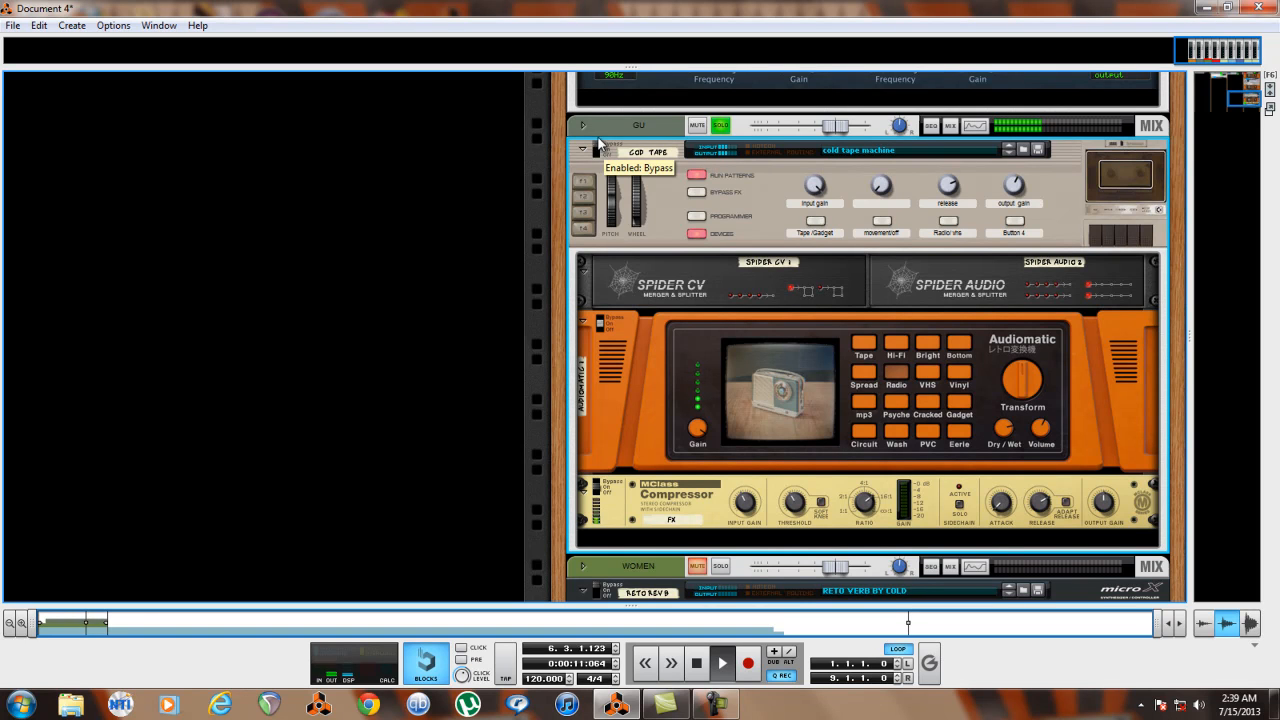
{"action": "left_click", "coordinate": [950, 222]}
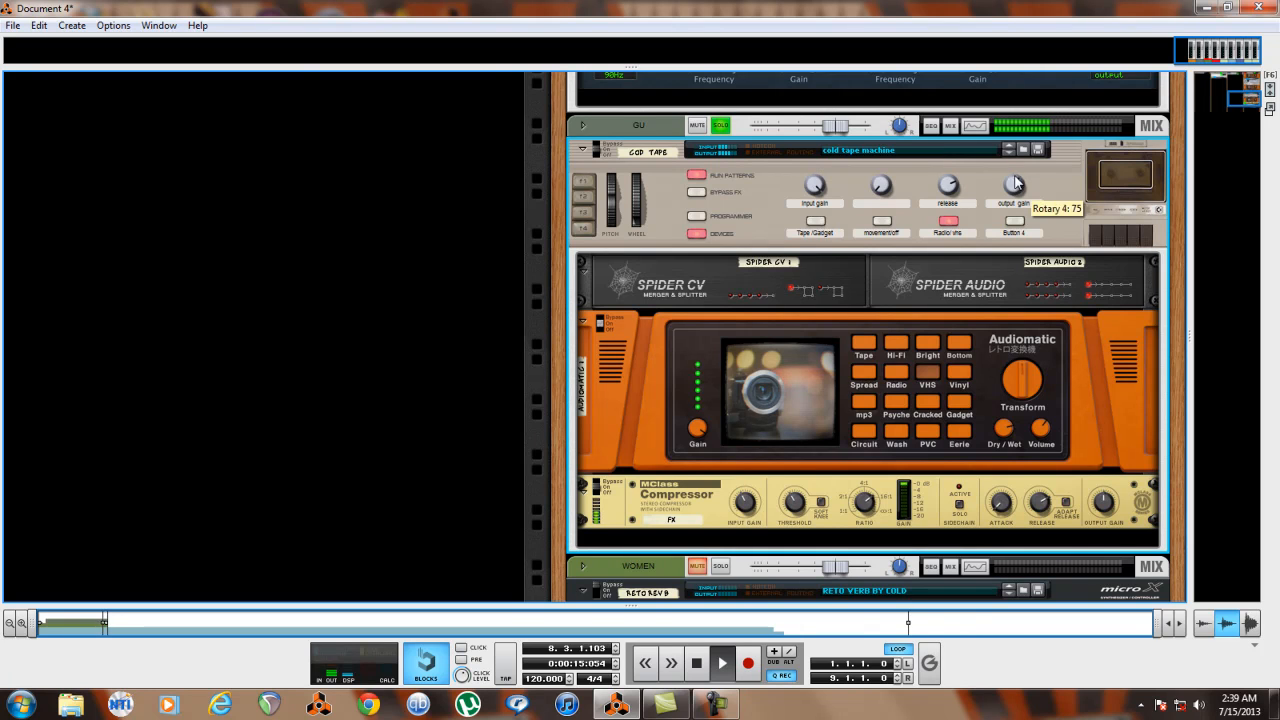
{"action": "left_click", "coordinate": [817, 223]}
{"action": "left_click", "coordinate": [818, 223]}
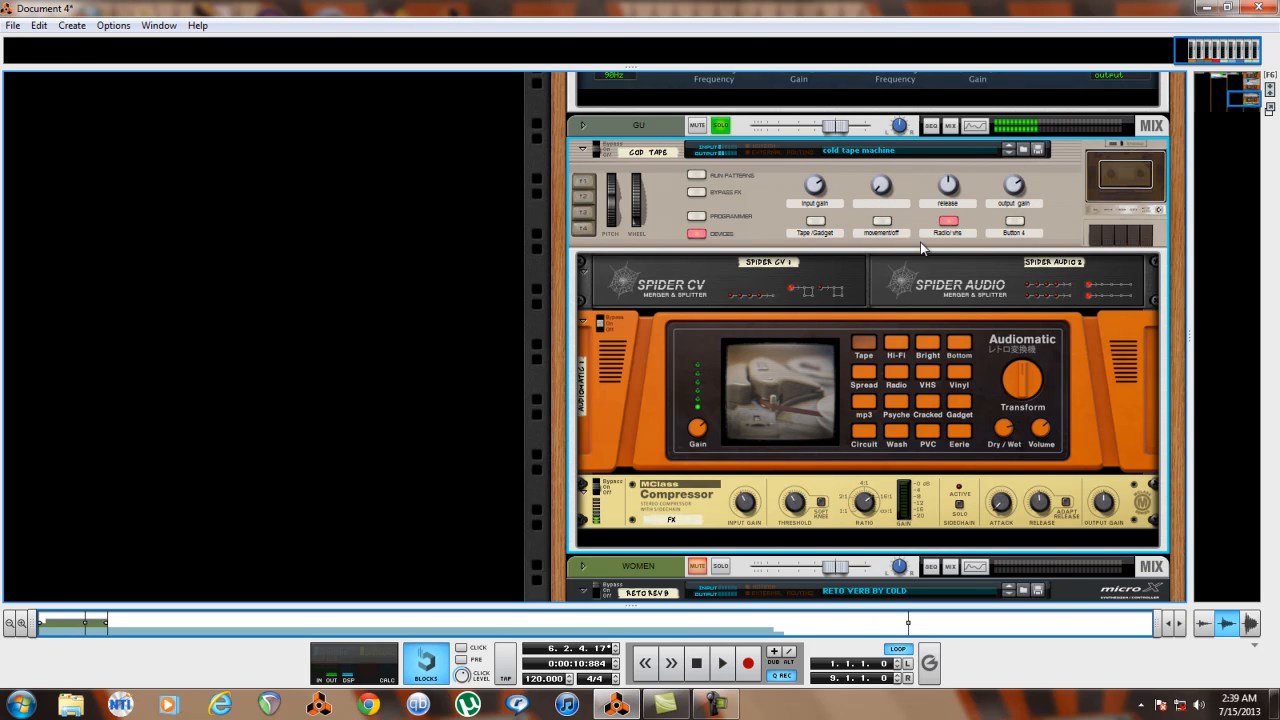
Hide the cold tape machine's internal devices and solo the DRUMS channel
{"action": "left_click", "coordinate": [695, 233]}
{"action": "scroll", "coordinate": [633, 227], "scroll_direction": "up", "scroll_amount": 10}
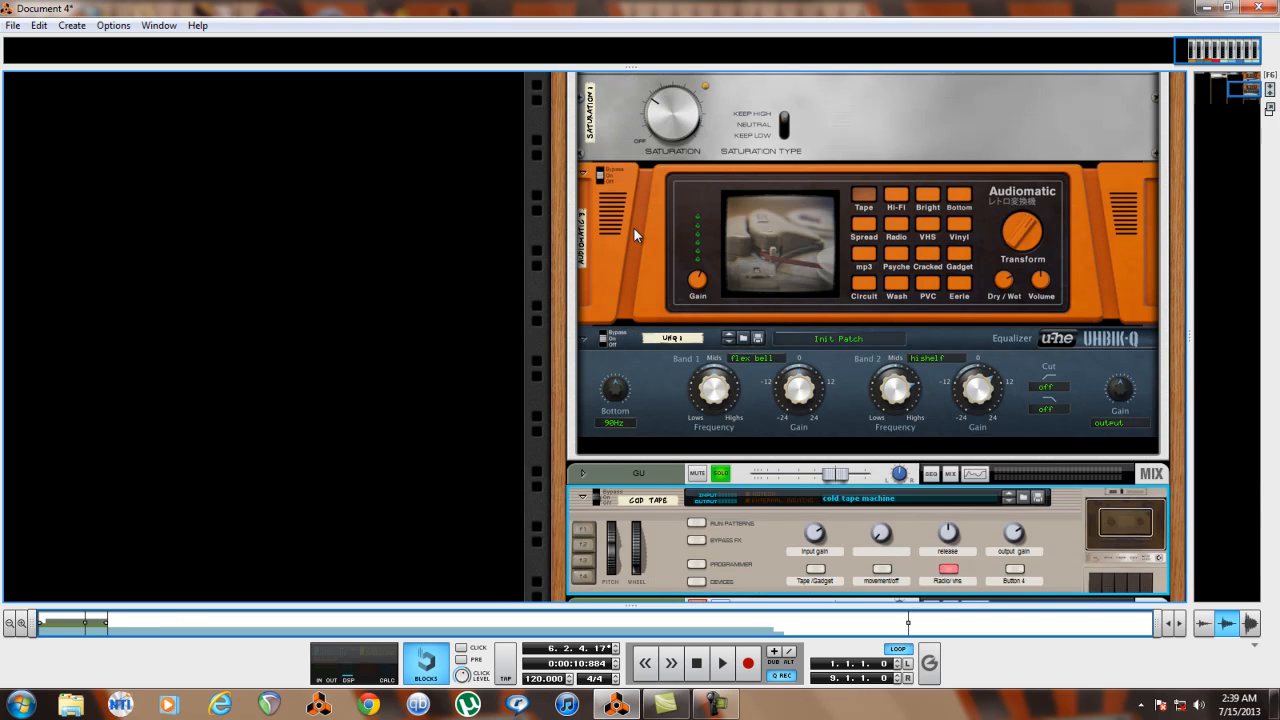
{"action": "scroll", "coordinate": [633, 227], "scroll_direction": "up", "scroll_amount": 5}
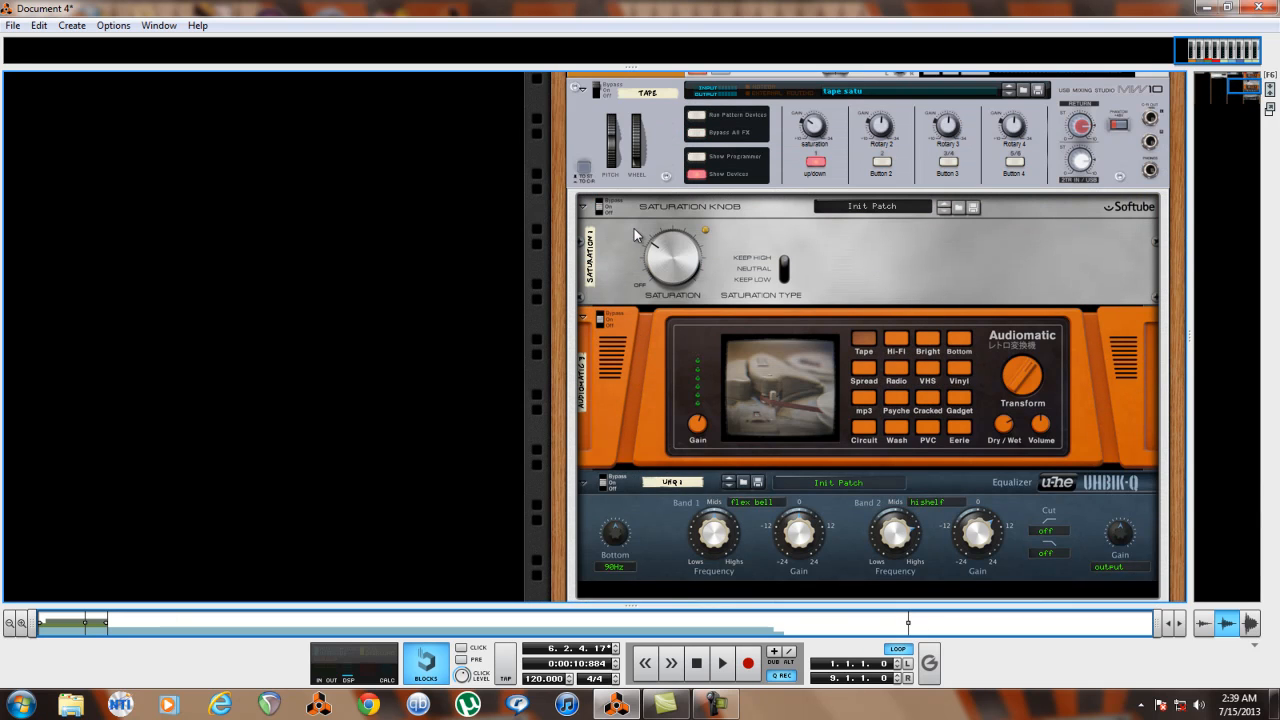
{"action": "scroll", "coordinate": [634, 228], "scroll_direction": "up", "scroll_amount": 1}
{"action": "left_click", "coordinate": [720, 158]}
Mute the GU channel and play the loop with DRUMS soloed
{"action": "scroll", "coordinate": [736, 276], "scroll_direction": "down", "scroll_amount": 11}
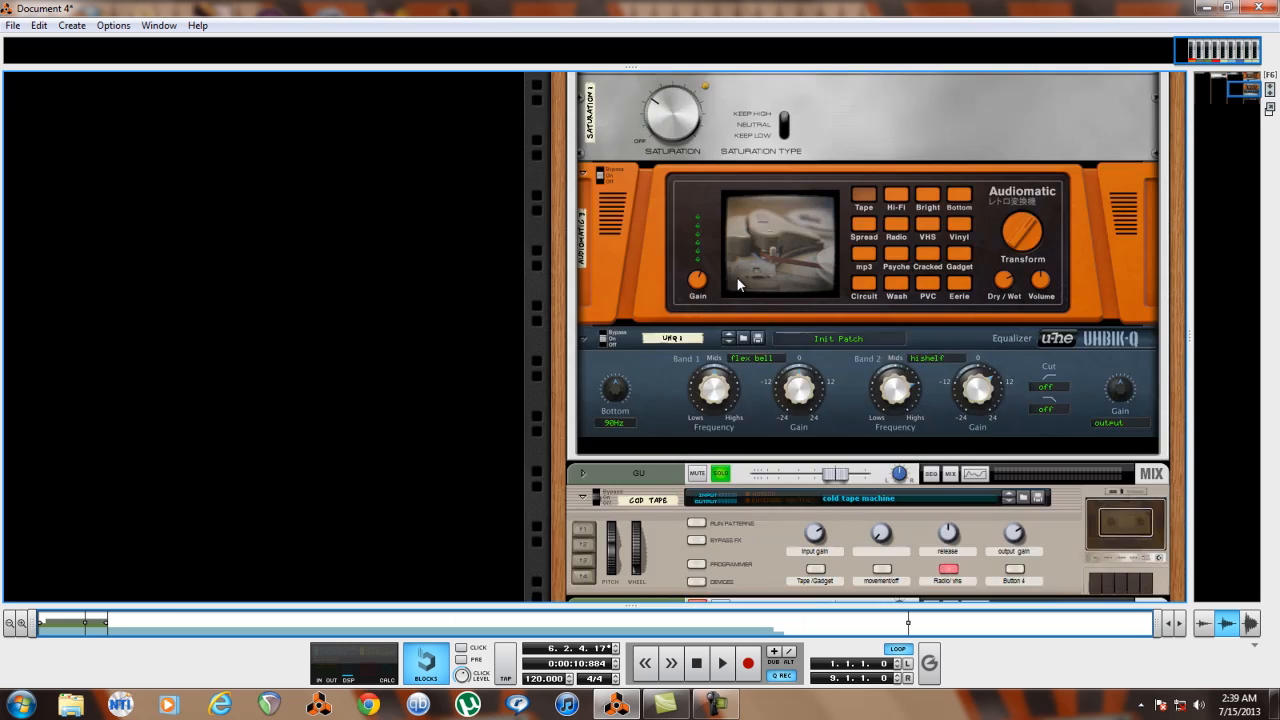
{"action": "left_click", "coordinate": [736, 280]}
{"action": "scroll", "coordinate": [739, 276], "scroll_direction": "up", "scroll_amount": 6}
{"action": "key", "text": "space"}
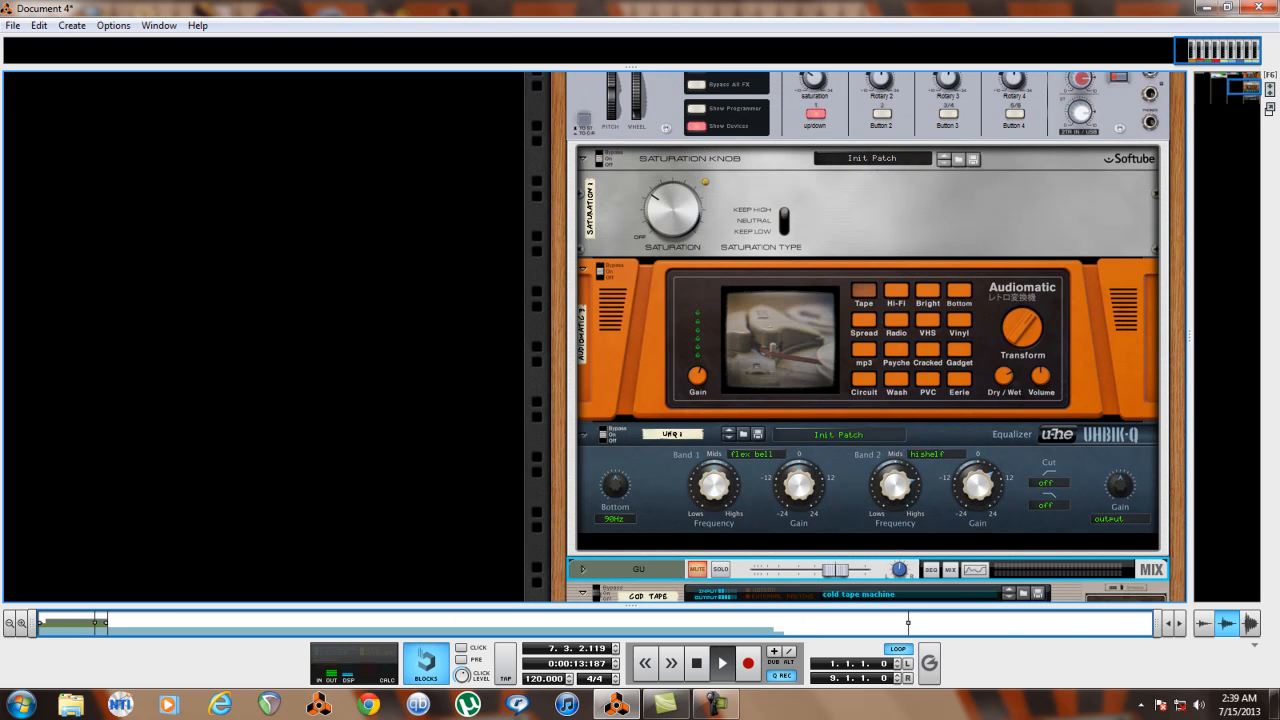
{"action": "left_click", "coordinate": [717, 706]}
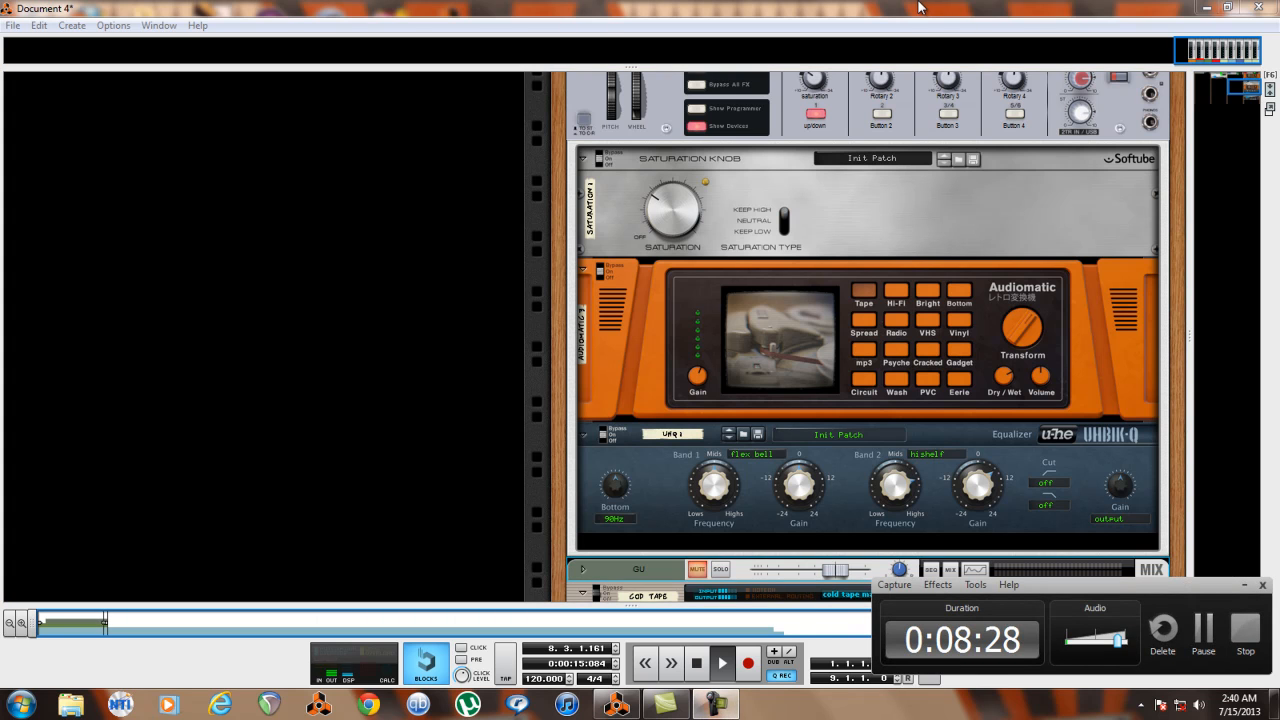
{"action": "left_click", "coordinate": [1245, 586]}
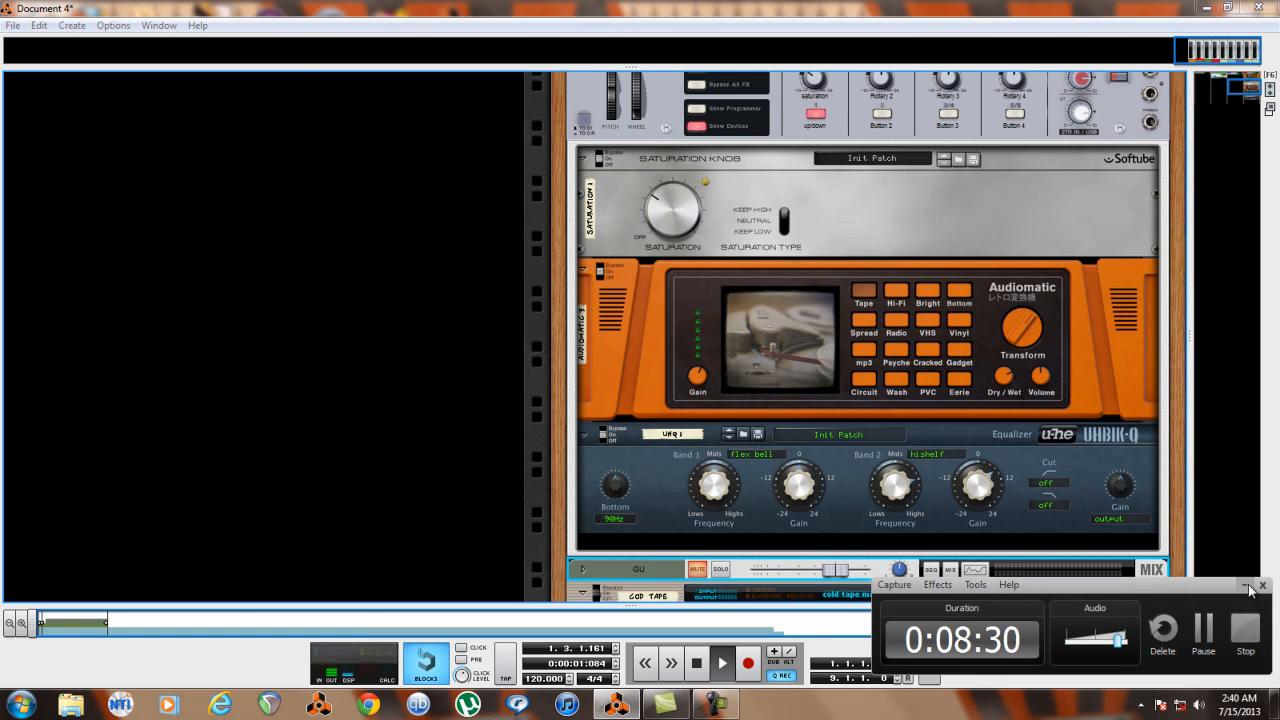
Switch the tape satu Combinator on DRUMS to On and try different saturation amounts with up/down enabled
{"action": "scroll", "coordinate": [805, 305], "scroll_direction": "up", "scroll_amount": 5}
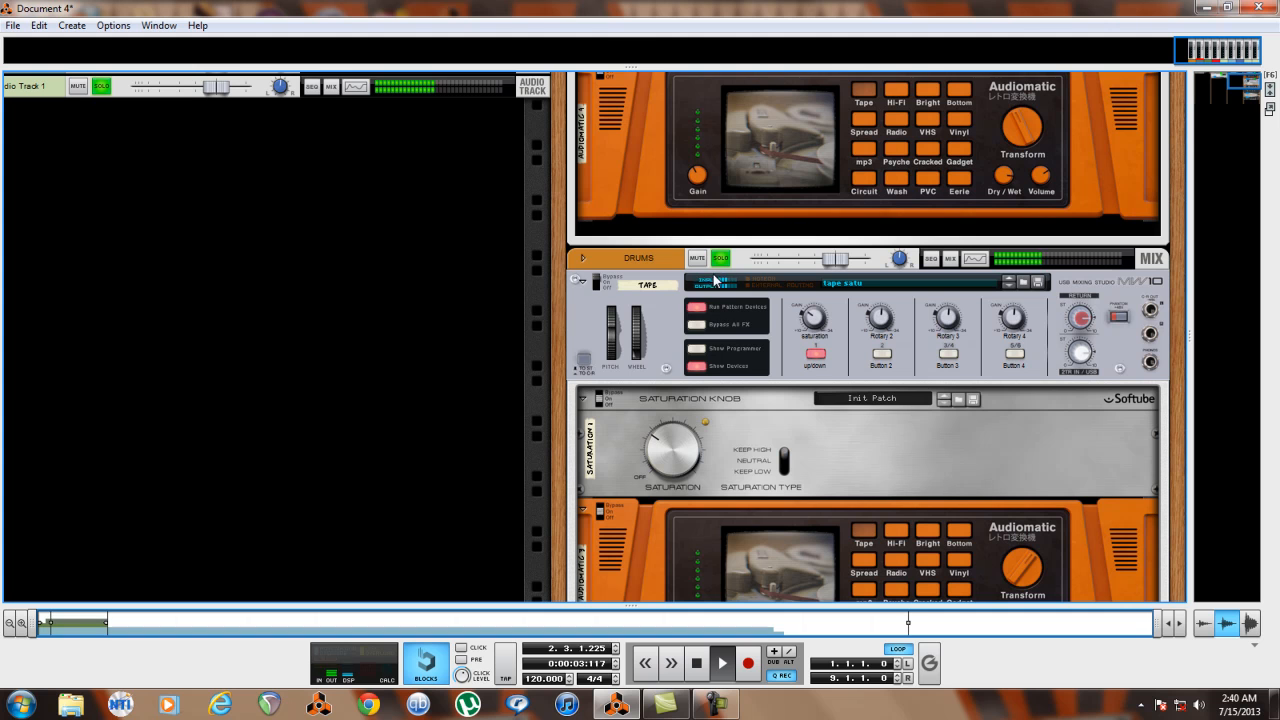
{"action": "left_click", "coordinate": [596, 285]}
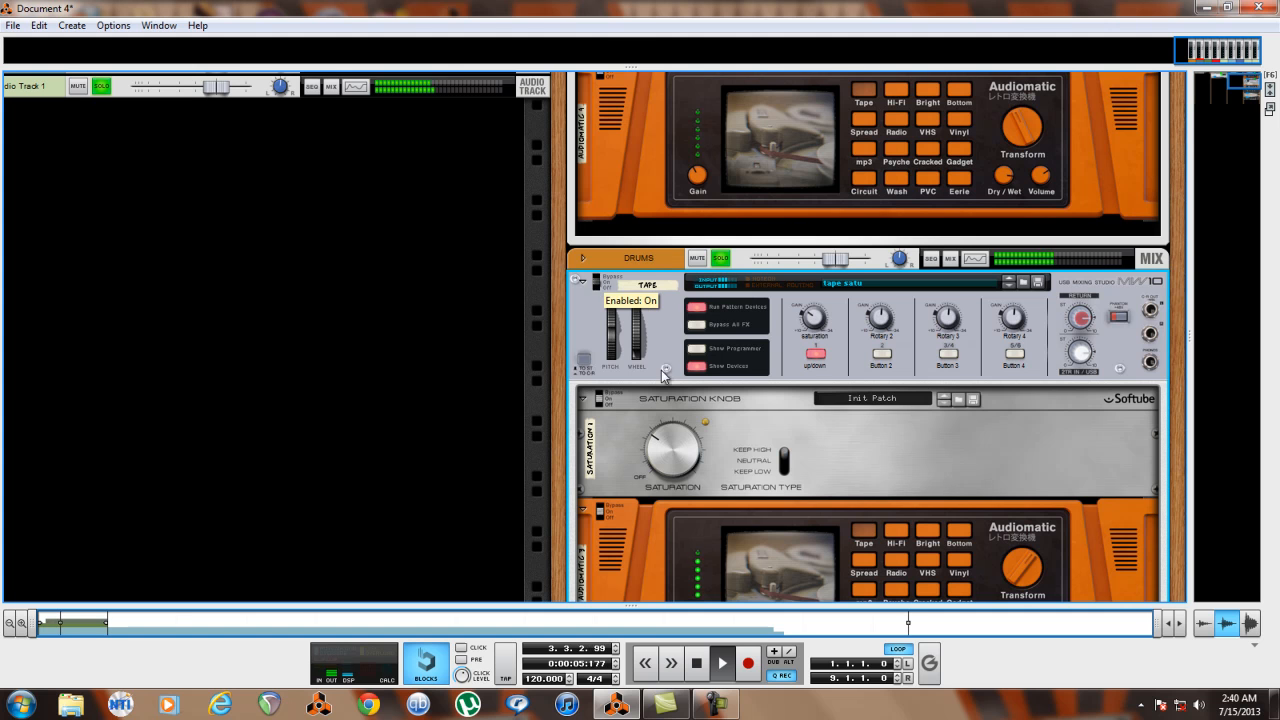
{"action": "scroll", "coordinate": [728, 431], "scroll_direction": "down", "scroll_amount": 3}
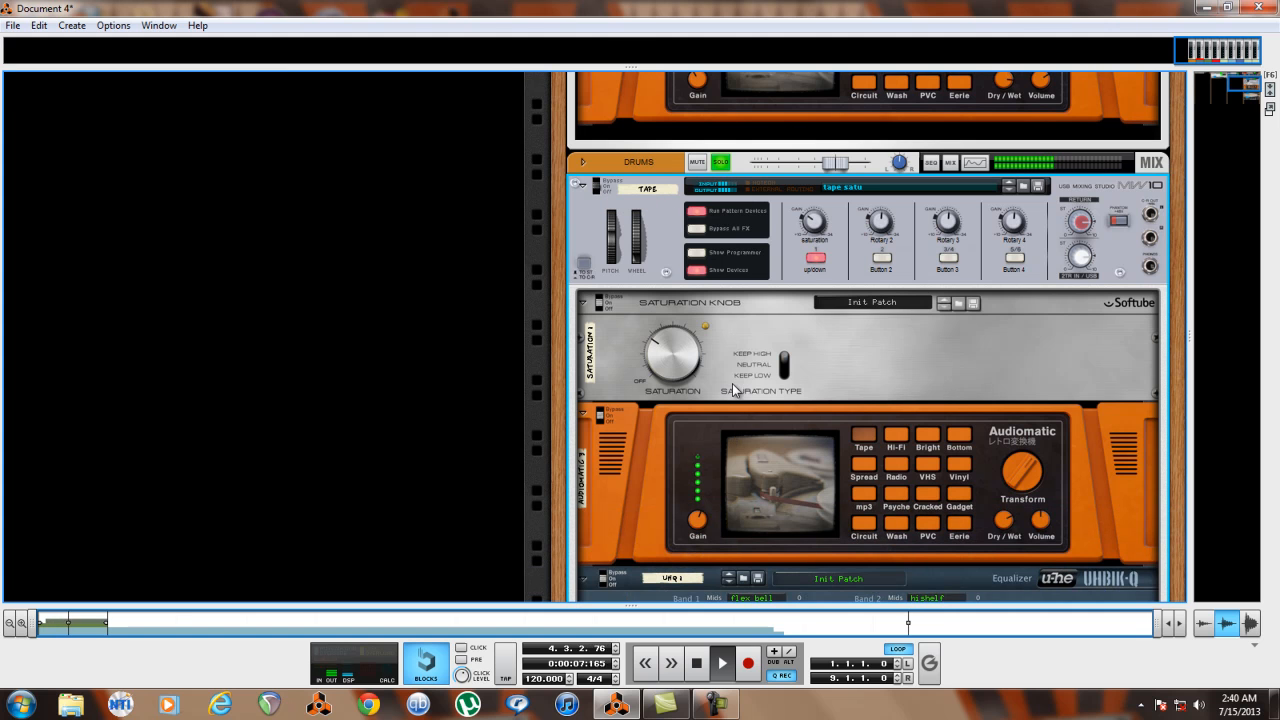
{"action": "left_click_drag", "start_coordinate": [817, 233], "coordinate": [808, 279]}
{"action": "left_click", "coordinate": [818, 259]}
{"action": "left_click_drag", "start_coordinate": [658, 370], "coordinate": [658, 349]}
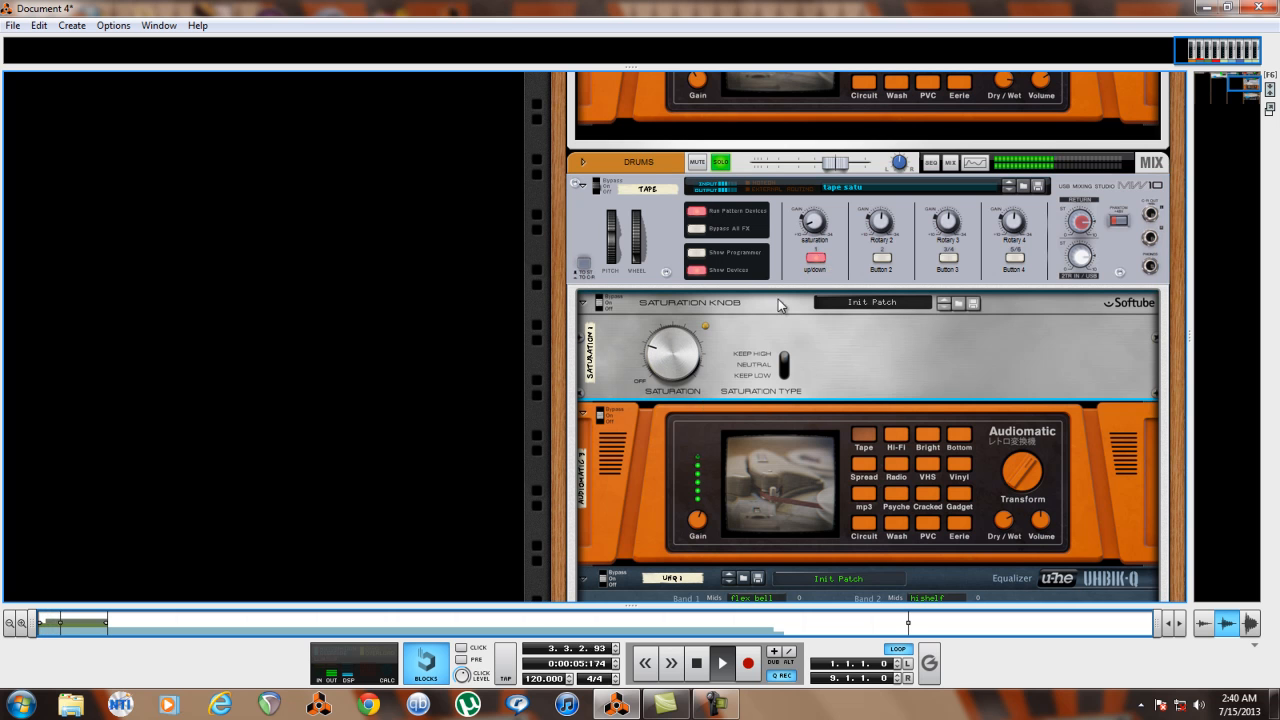
Switch off up/down on tape satu and set its saturation rotary to 44
{"action": "left_click", "coordinate": [816, 260]}
{"action": "mouse_move", "coordinate": [679, 336]}
{"action": "left_mouse_down"}
{"action": "mouse_move", "coordinate": [677, 321]}
{"action": "mouse_move", "coordinate": [670, 333]}
{"action": "left_mouse_up"}
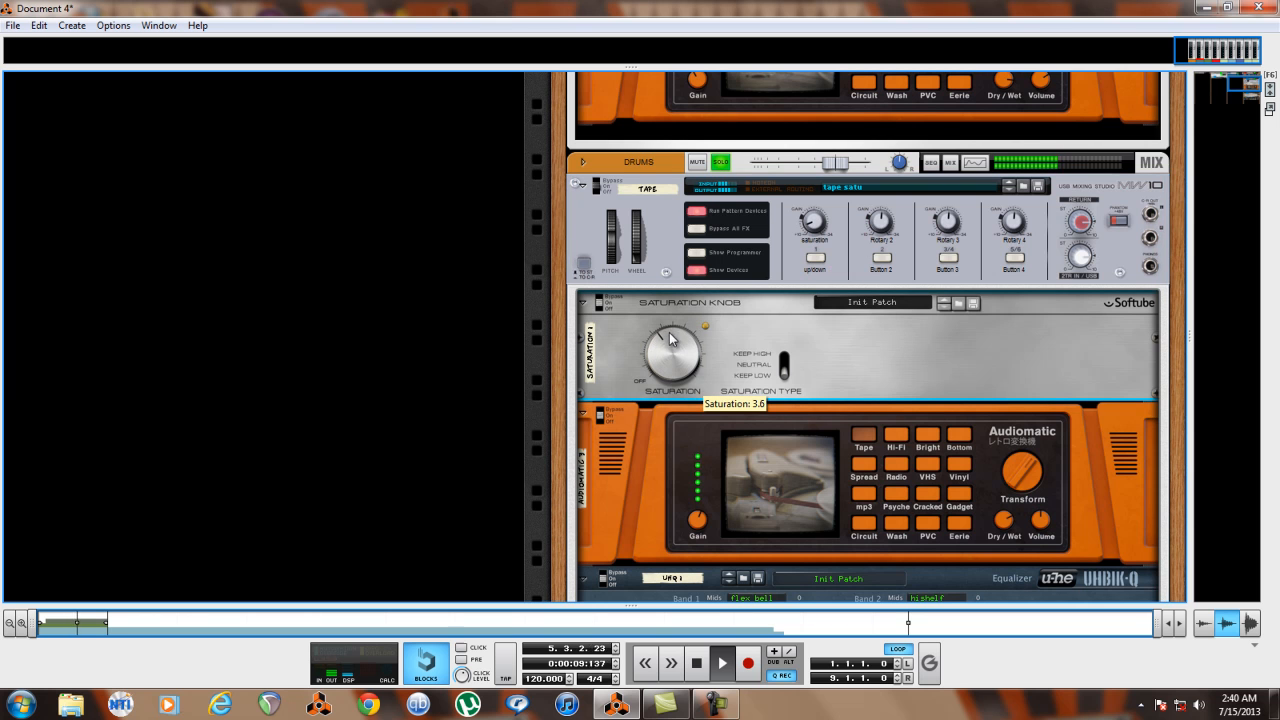
{"action": "left_click", "coordinate": [812, 233]}
{"action": "left_click_drag", "start_coordinate": [812, 220], "coordinate": [814, 192]}
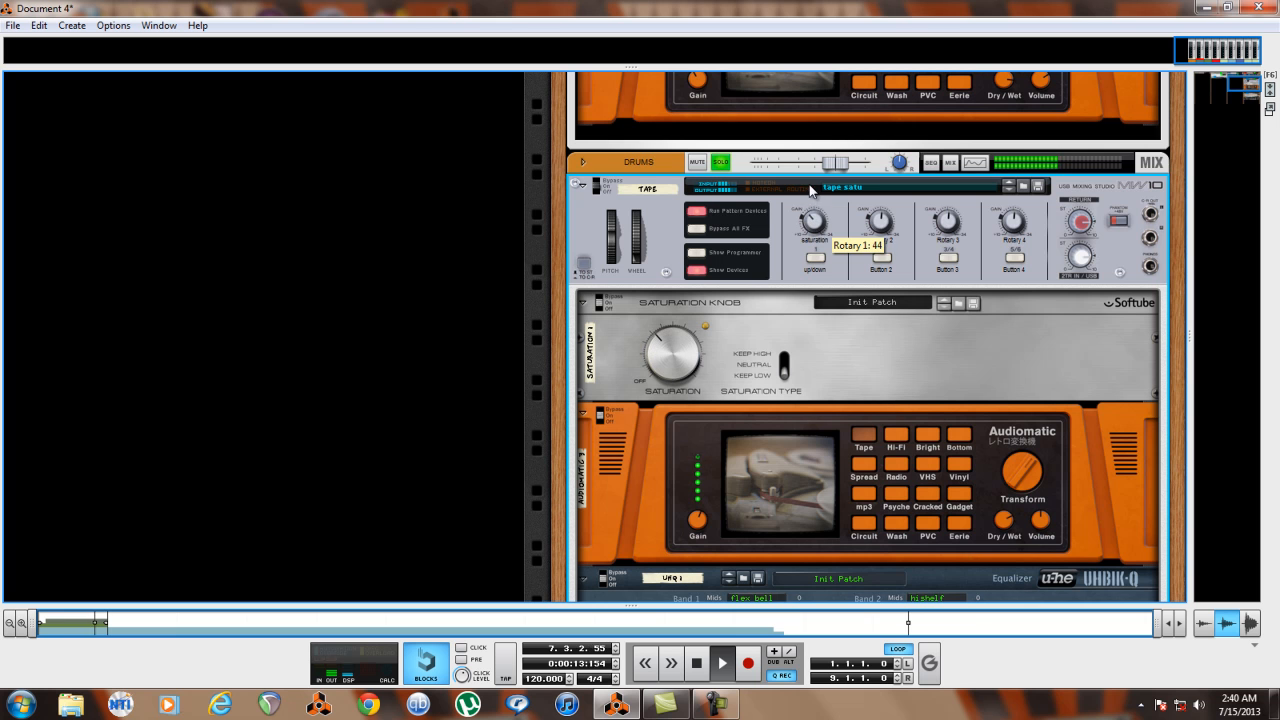
Toggle the UHBIK-Q equalizer's enable state and set the tape satu Combinator to Bypass to compare the sound
{"action": "scroll", "coordinate": [872, 306], "scroll_direction": "down", "scroll_amount": 3}
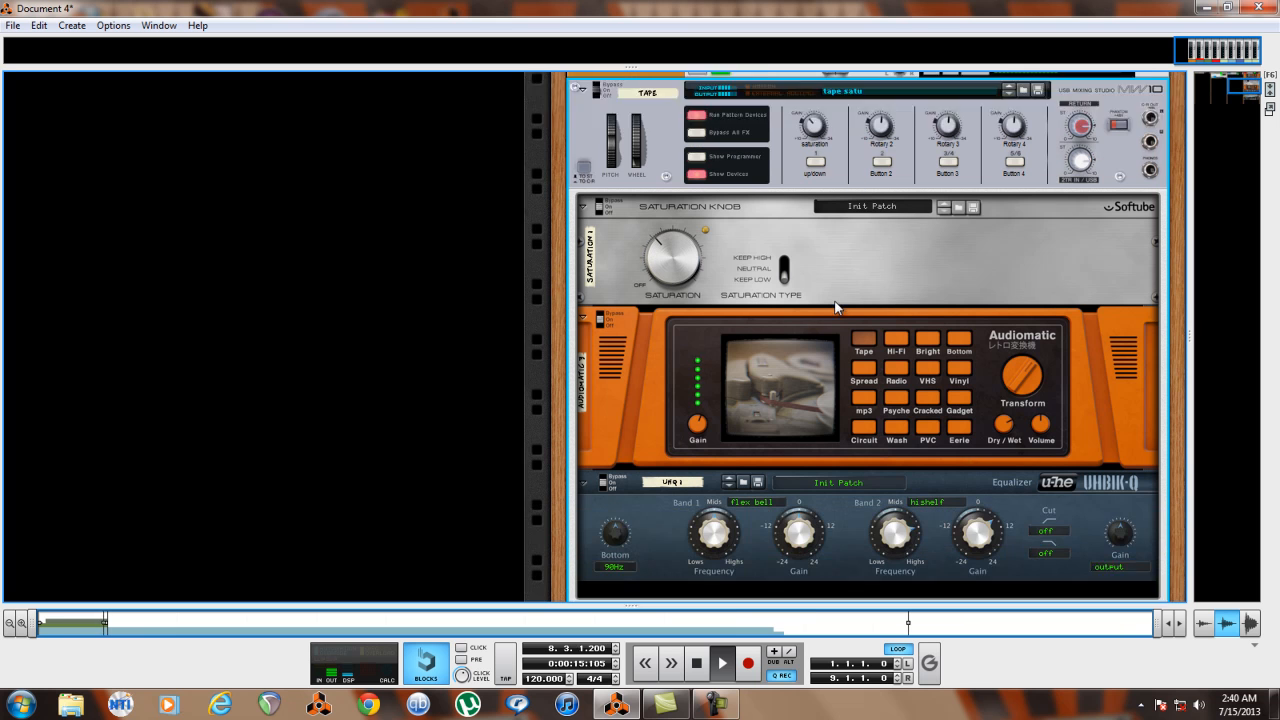
{"action": "left_click", "coordinate": [609, 441]}
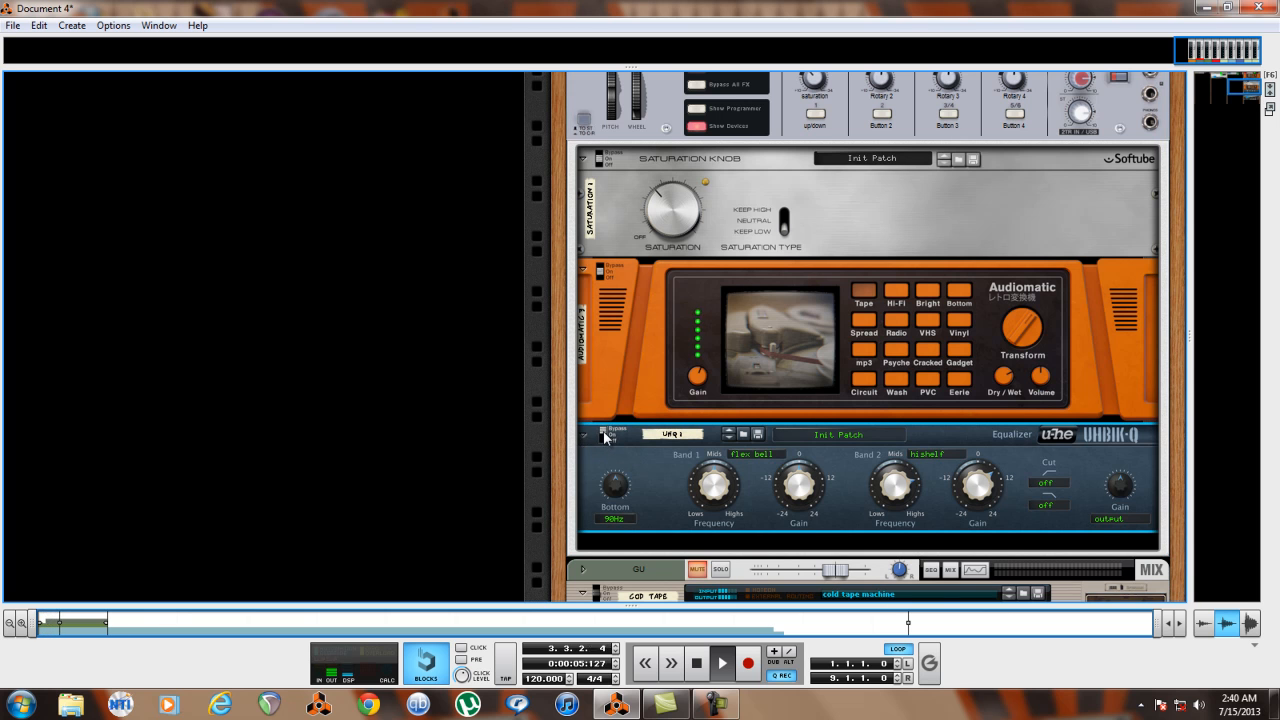
{"action": "scroll", "coordinate": [604, 435], "scroll_direction": "up", "scroll_amount": 2}
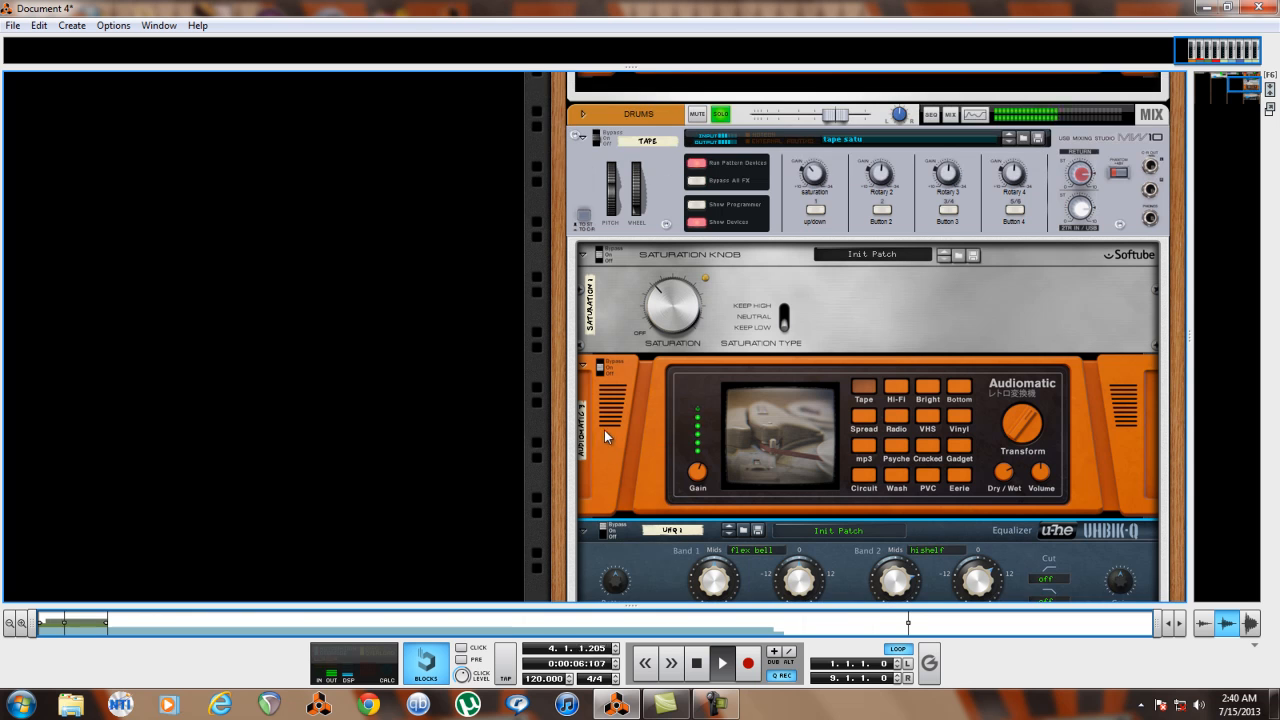
{"action": "left_click", "coordinate": [598, 138]}
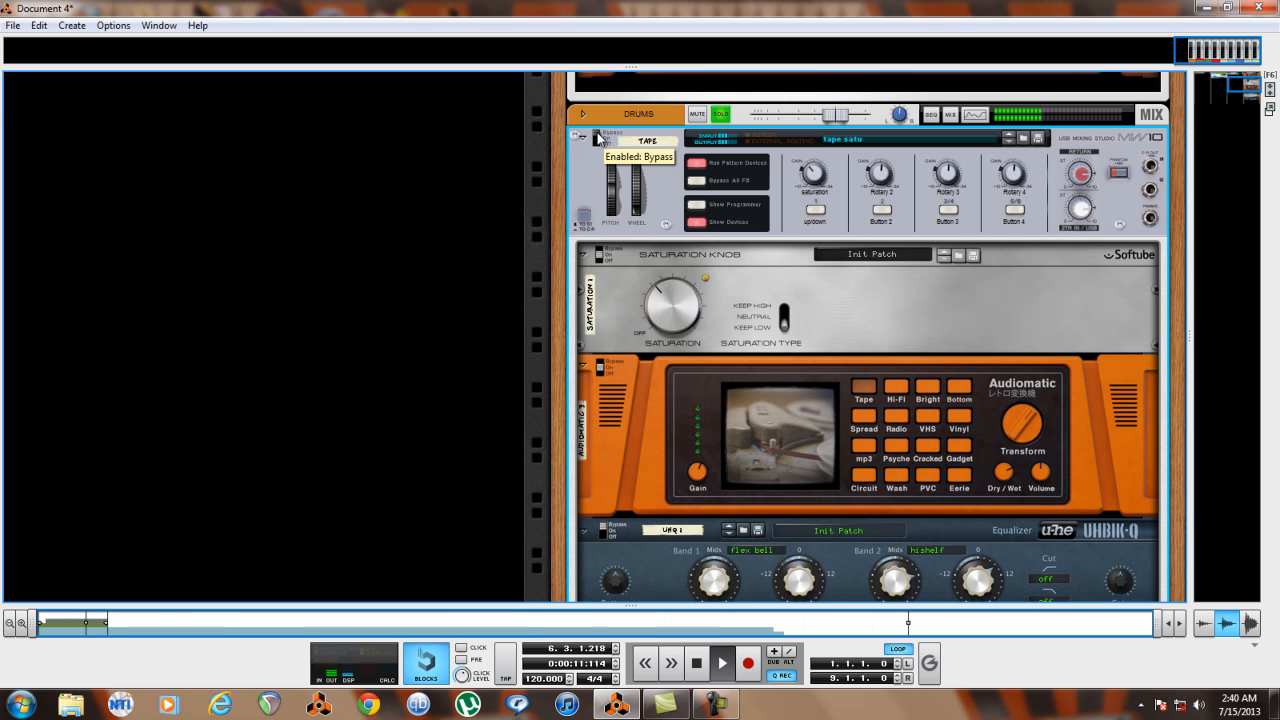
Switch the tape satu Combinator and the UHBIK-Q equalizer on DRUMS back to On
{"action": "left_click", "coordinate": [598, 138]}
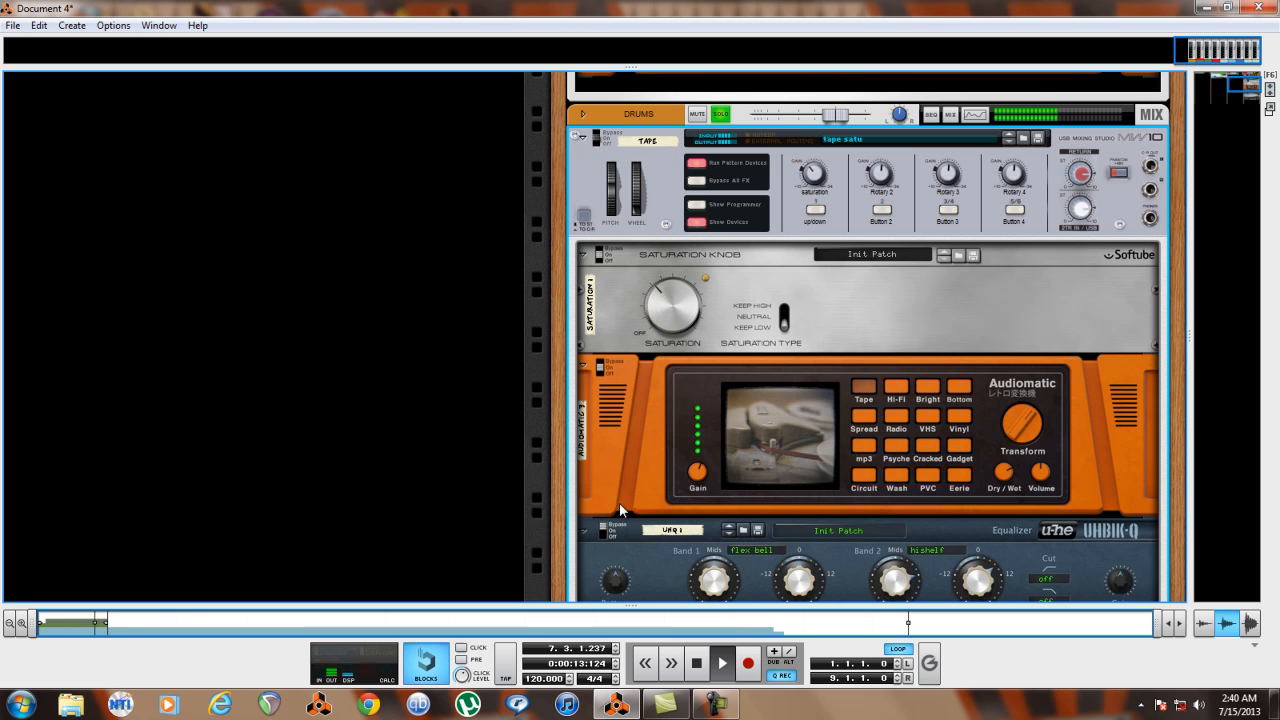
{"action": "left_click", "coordinate": [603, 531]}
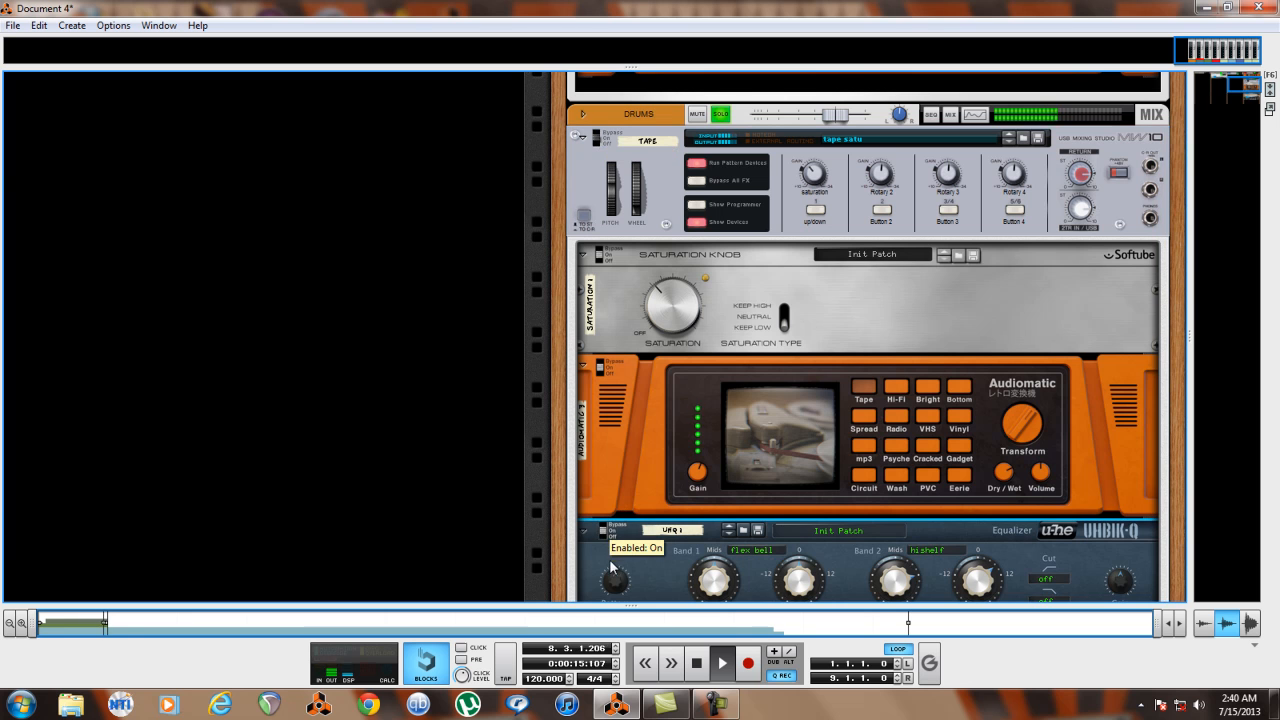
{"action": "scroll", "coordinate": [666, 562], "scroll_direction": "down", "scroll_amount": 1}
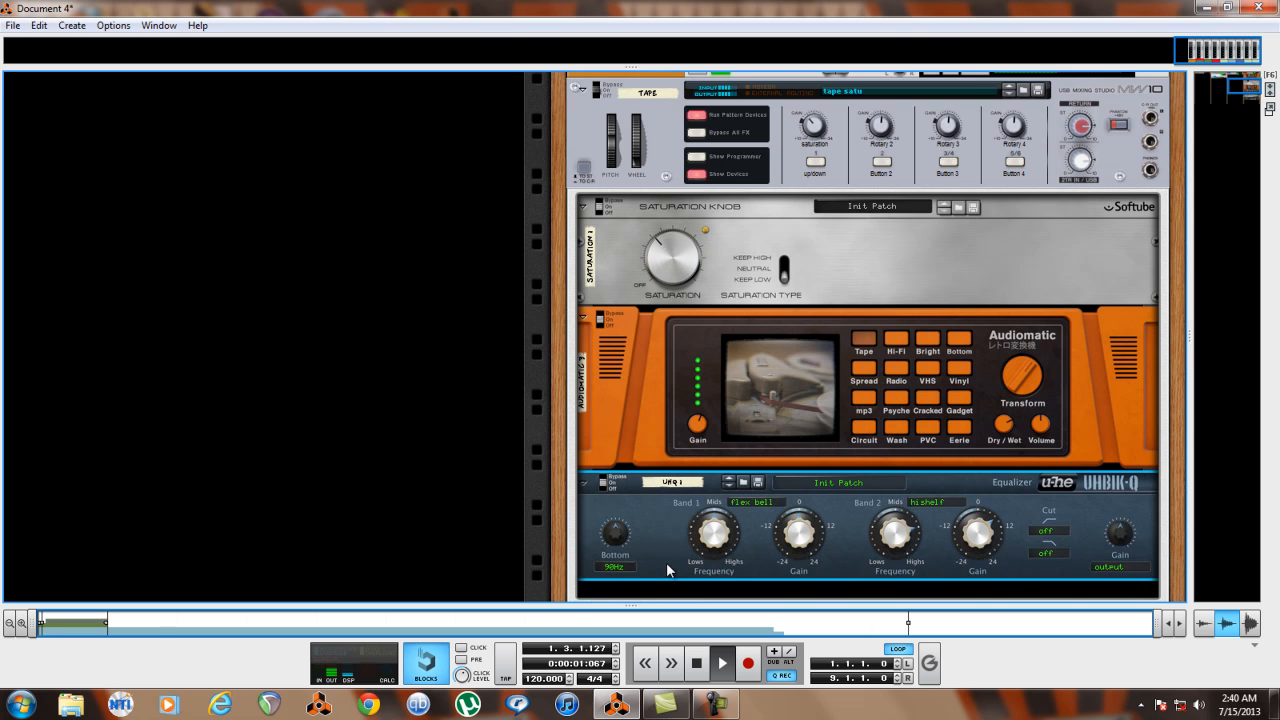
Turn off the insert FX bypass on the NEW WORK BUSS channel so its Audiomatic processes the sound
{"action": "scroll", "coordinate": [666, 562], "scroll_direction": "up", "scroll_amount": 2}
{"action": "scroll", "coordinate": [666, 560], "scroll_direction": "up", "scroll_amount": 4}
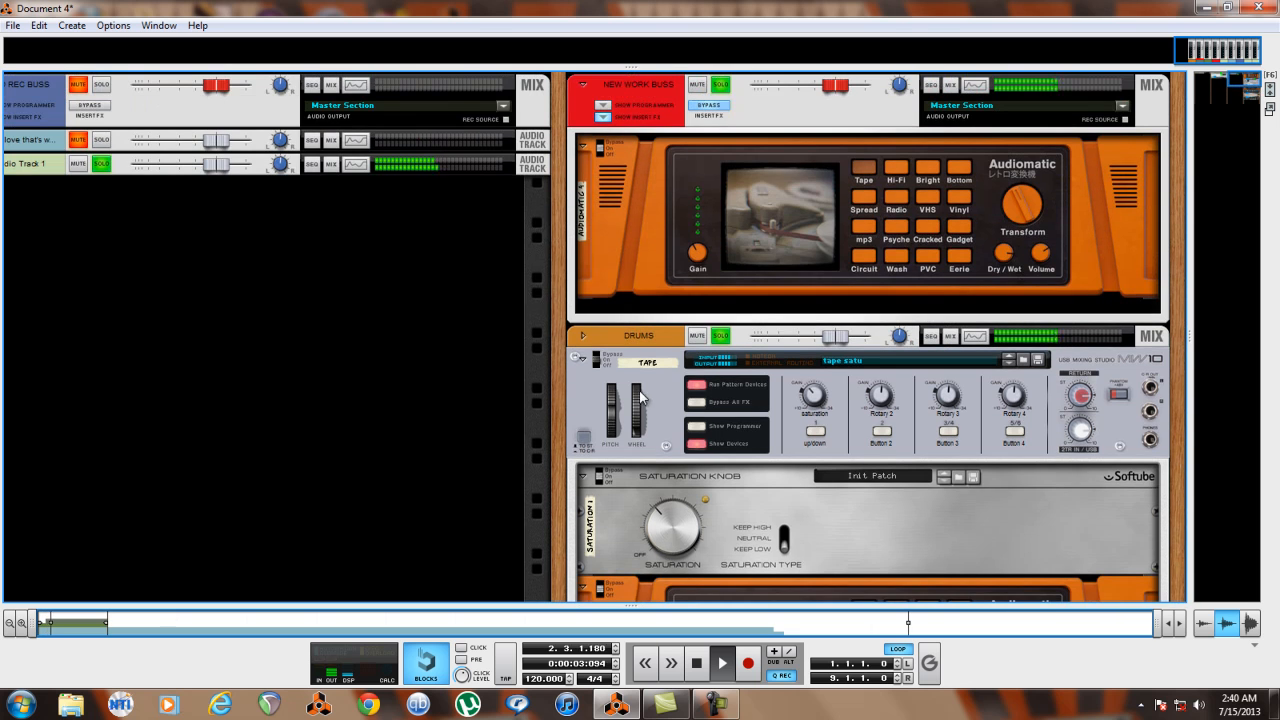
{"action": "left_click", "coordinate": [712, 112]}
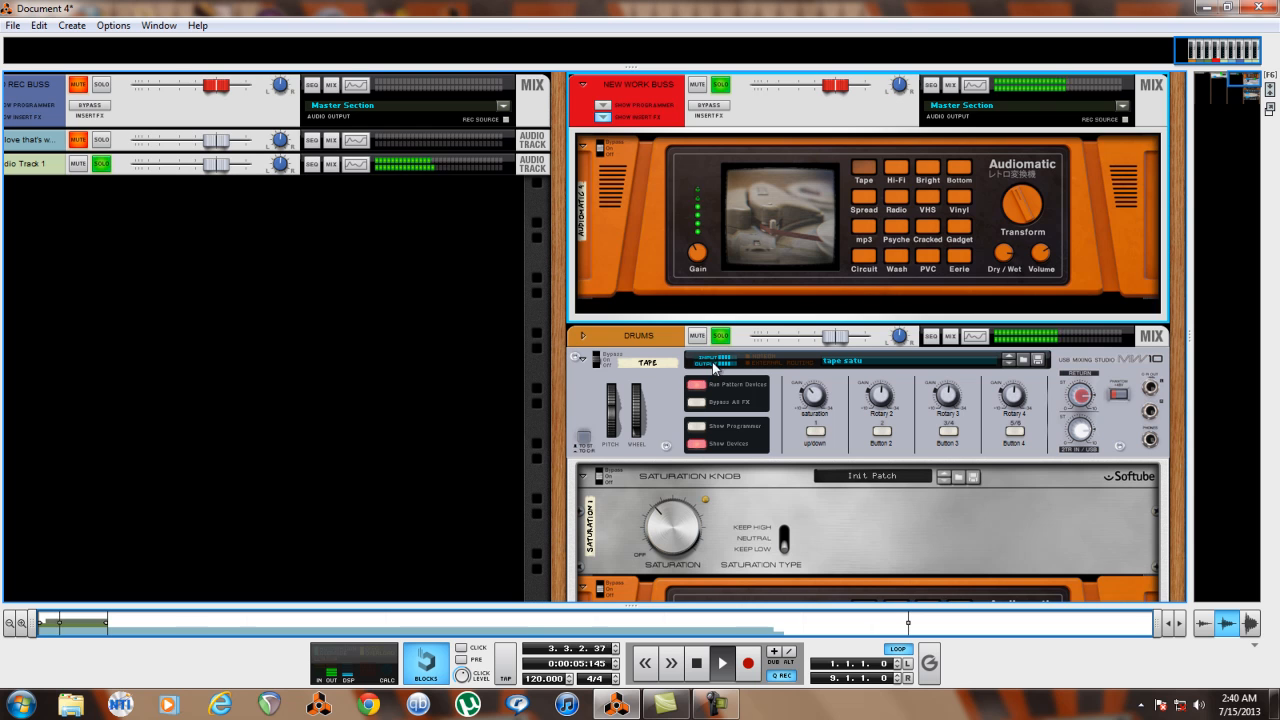
Solo the GU and WOMEN channels and switch the RETO REV B Combinator to On
{"action": "scroll", "coordinate": [691, 368], "scroll_direction": "down", "scroll_amount": 12}
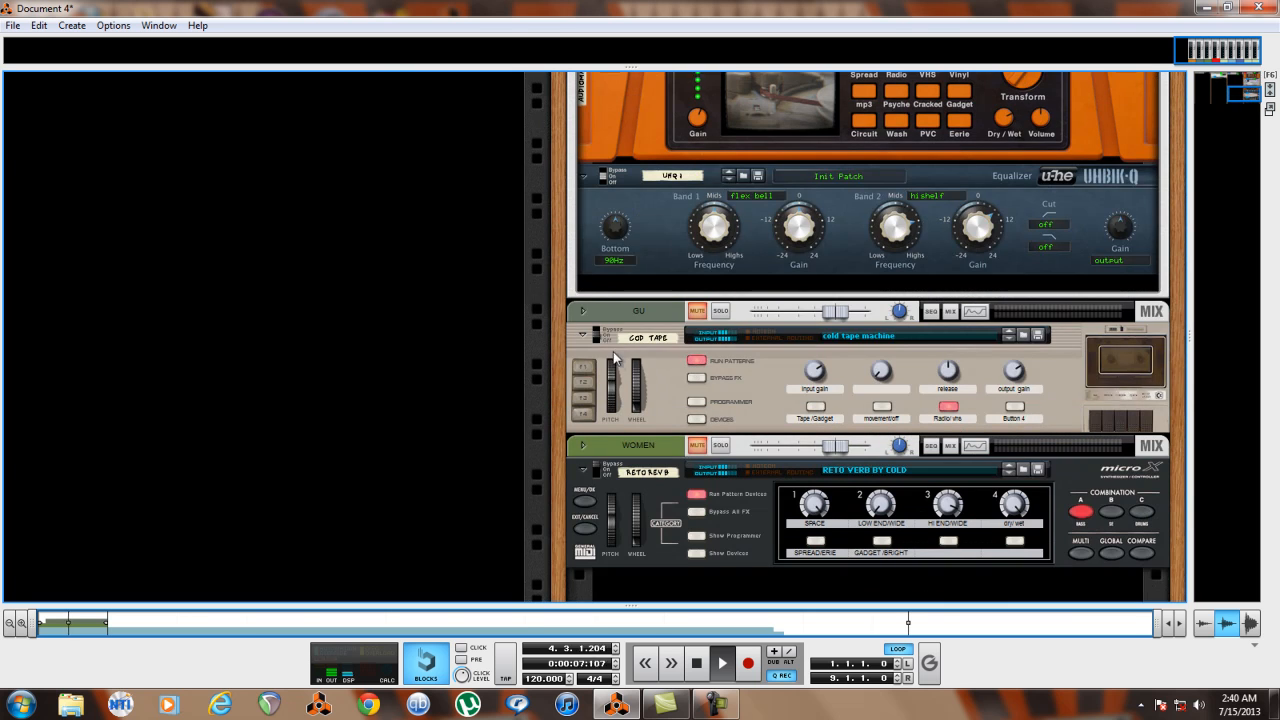
{"action": "left_click", "coordinate": [719, 312]}
{"action": "left_click", "coordinate": [721, 448]}
{"action": "left_click", "coordinate": [598, 470]}
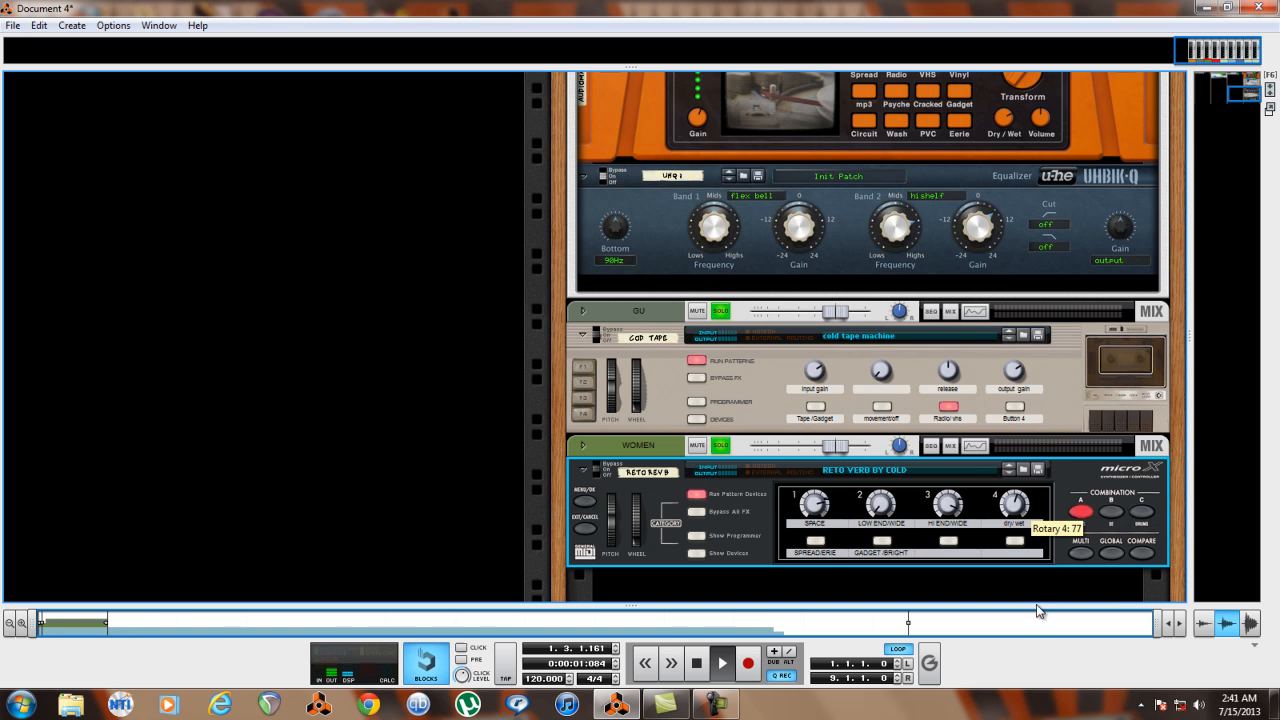
Fold the tape satu Combinator and create a parallel channel from DRUMS in the mixer
{"action": "scroll", "coordinate": [965, 410], "scroll_direction": "up", "scroll_amount": 10}
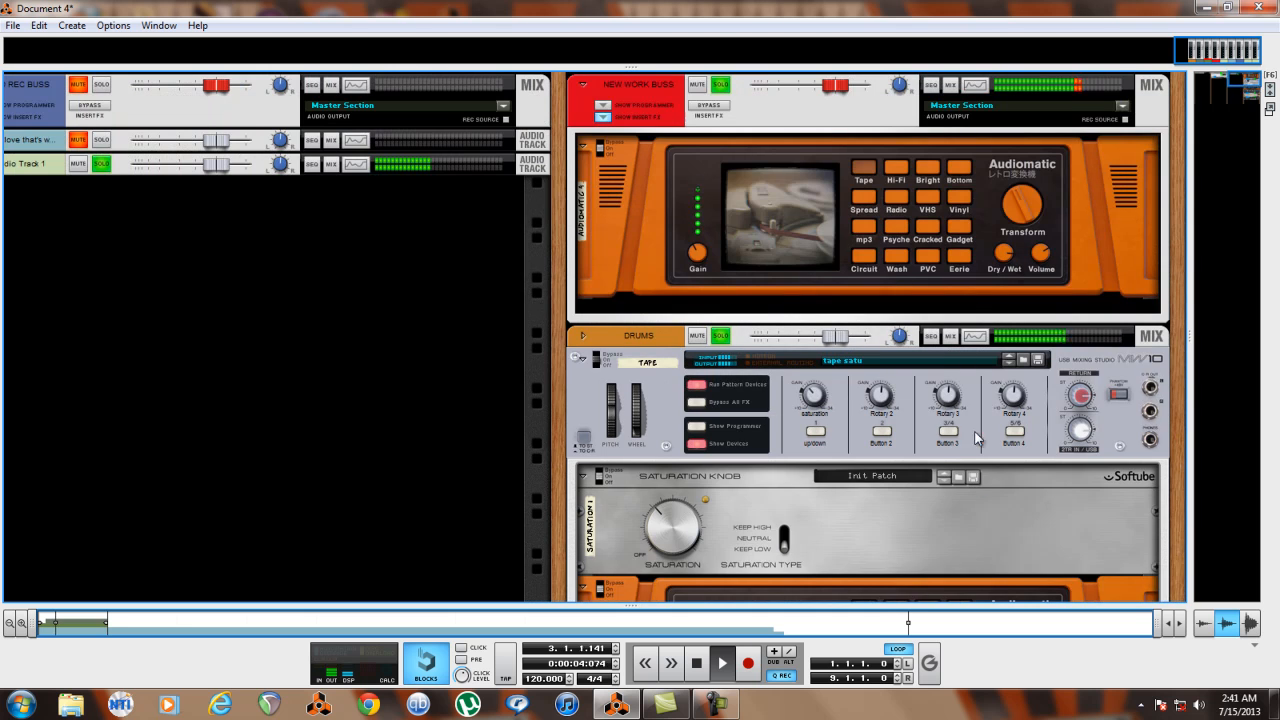
{"action": "left_click", "coordinate": [581, 358]}
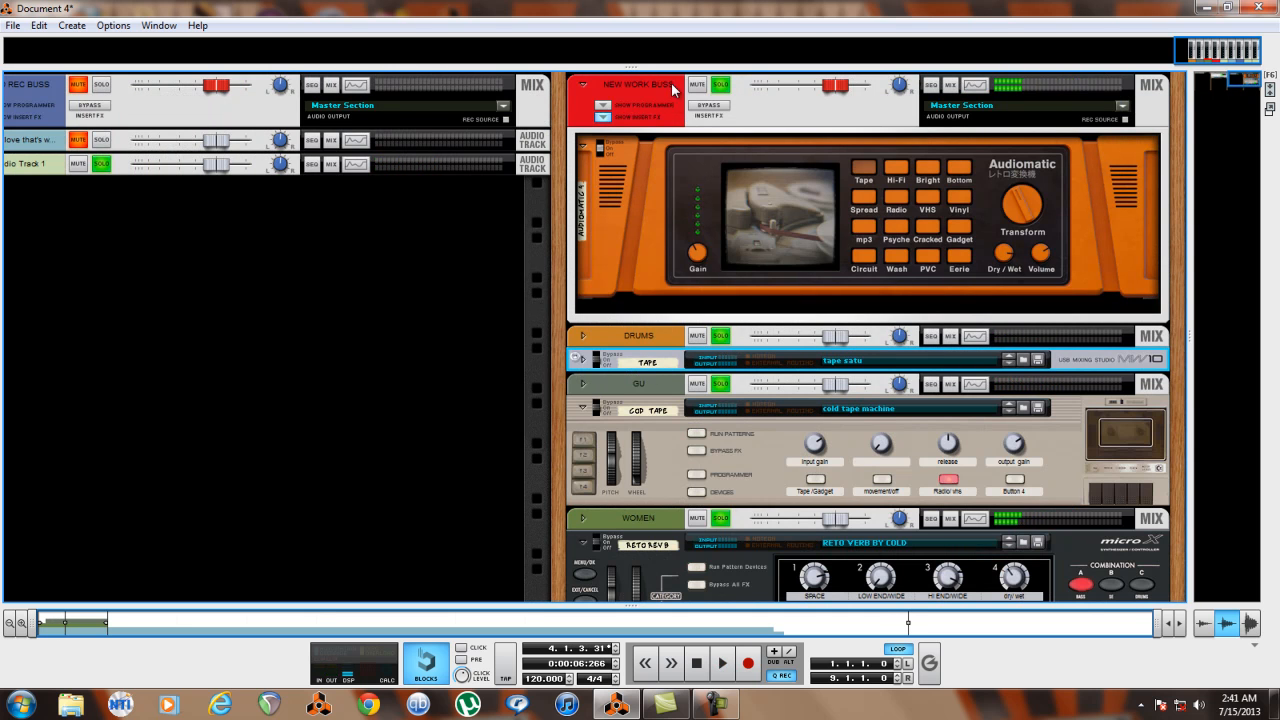
{"action": "key", "text": "F5"}
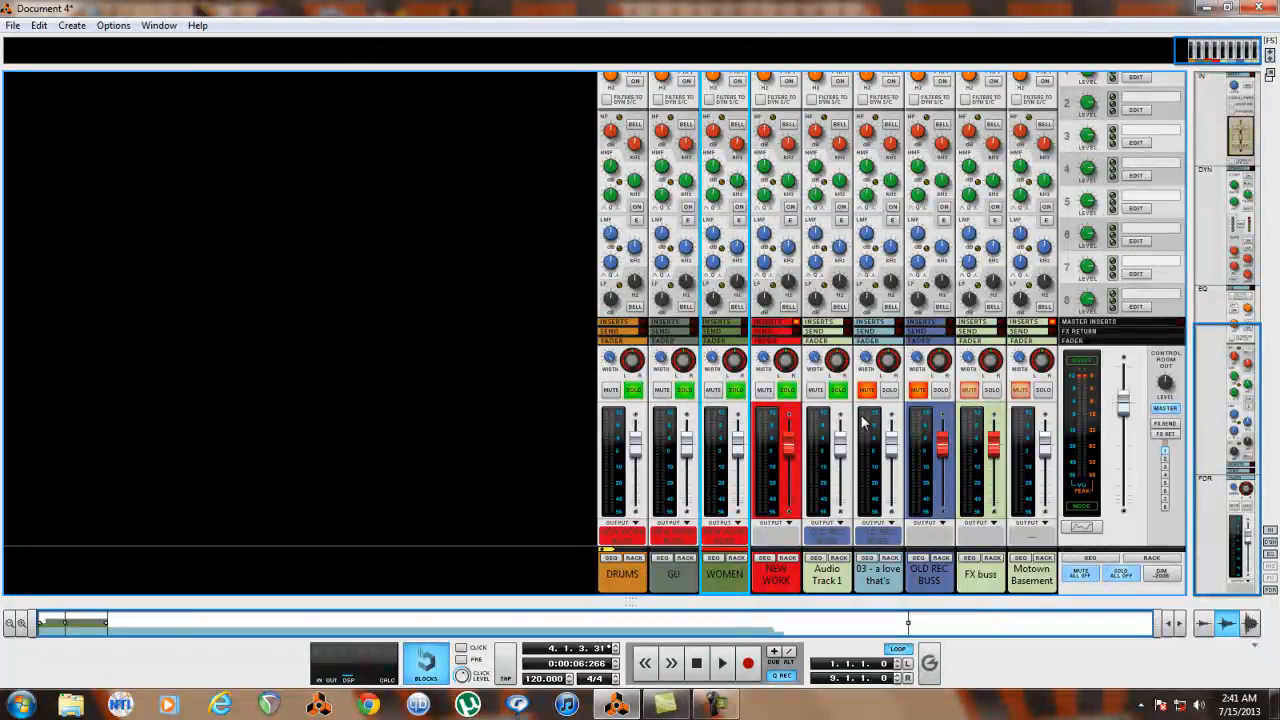
{"action": "right_click", "coordinate": [641, 574]}
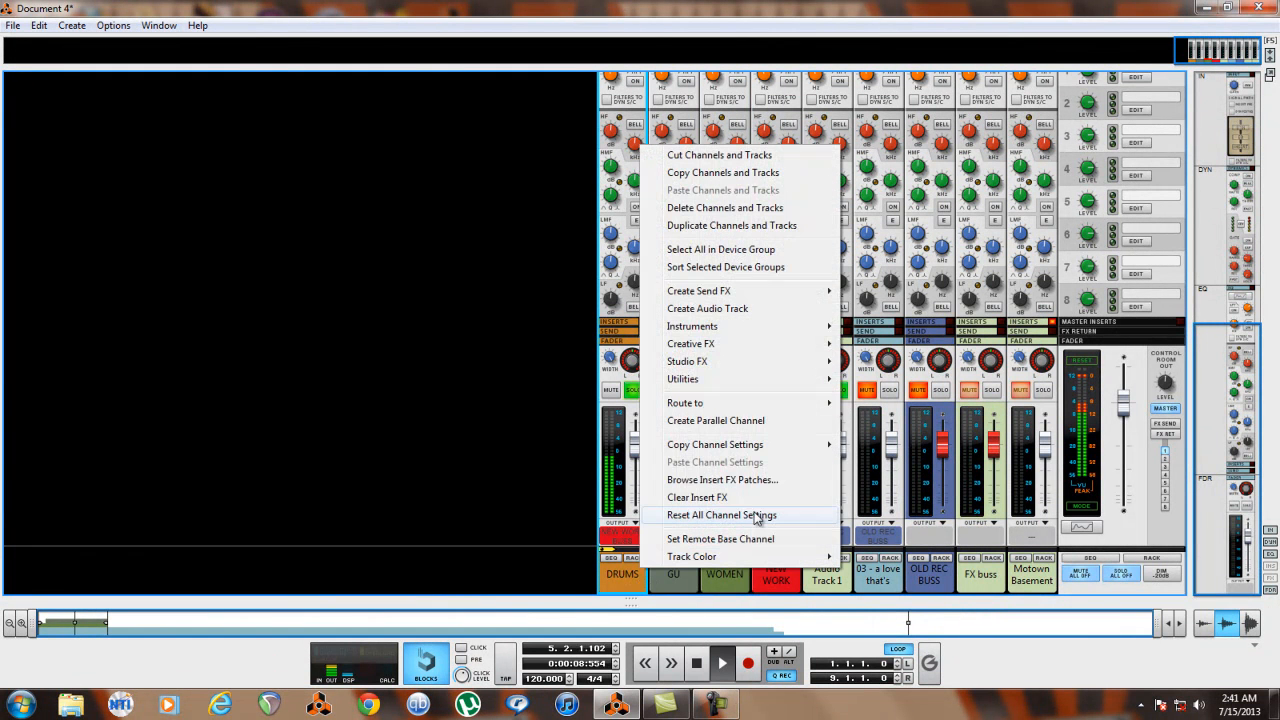
{"action": "left_click", "coordinate": [750, 421]}
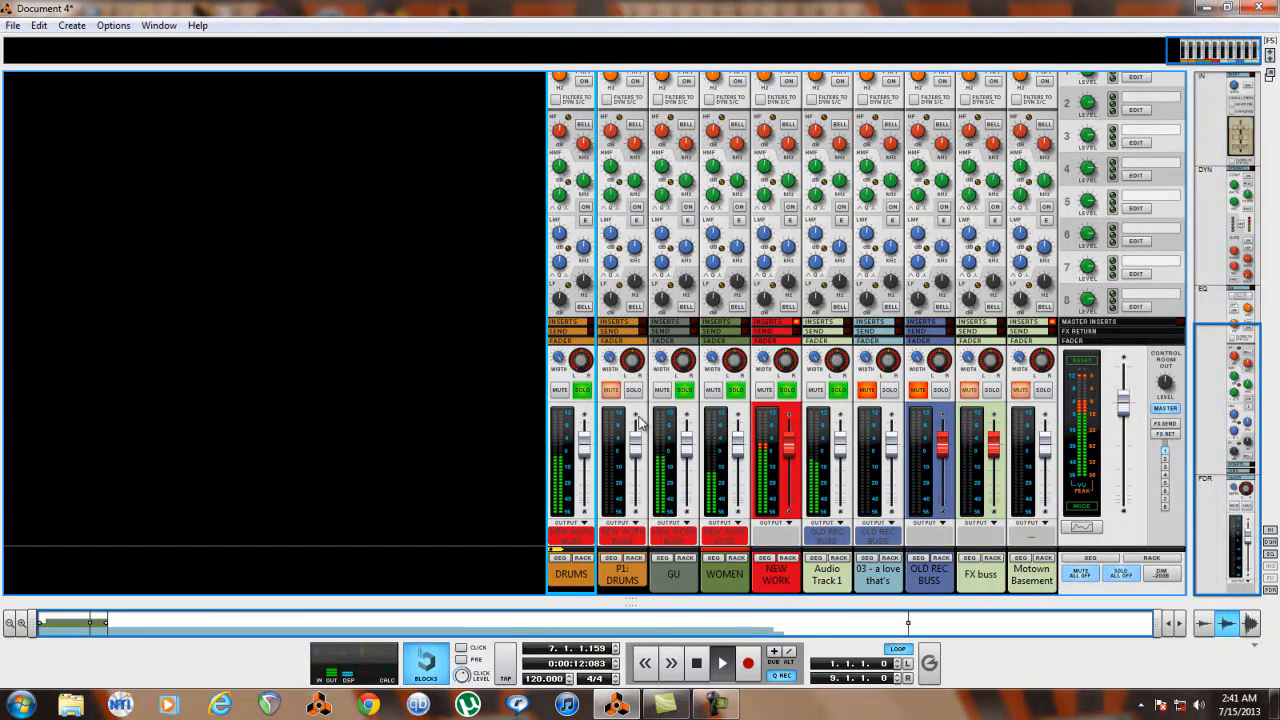
Solo P1: DRUMS in place of DRUMS and enable HPF and LPF in its Spectrum EQ
{"action": "left_click", "coordinate": [636, 391]}
{"action": "left_click", "coordinate": [583, 391]}
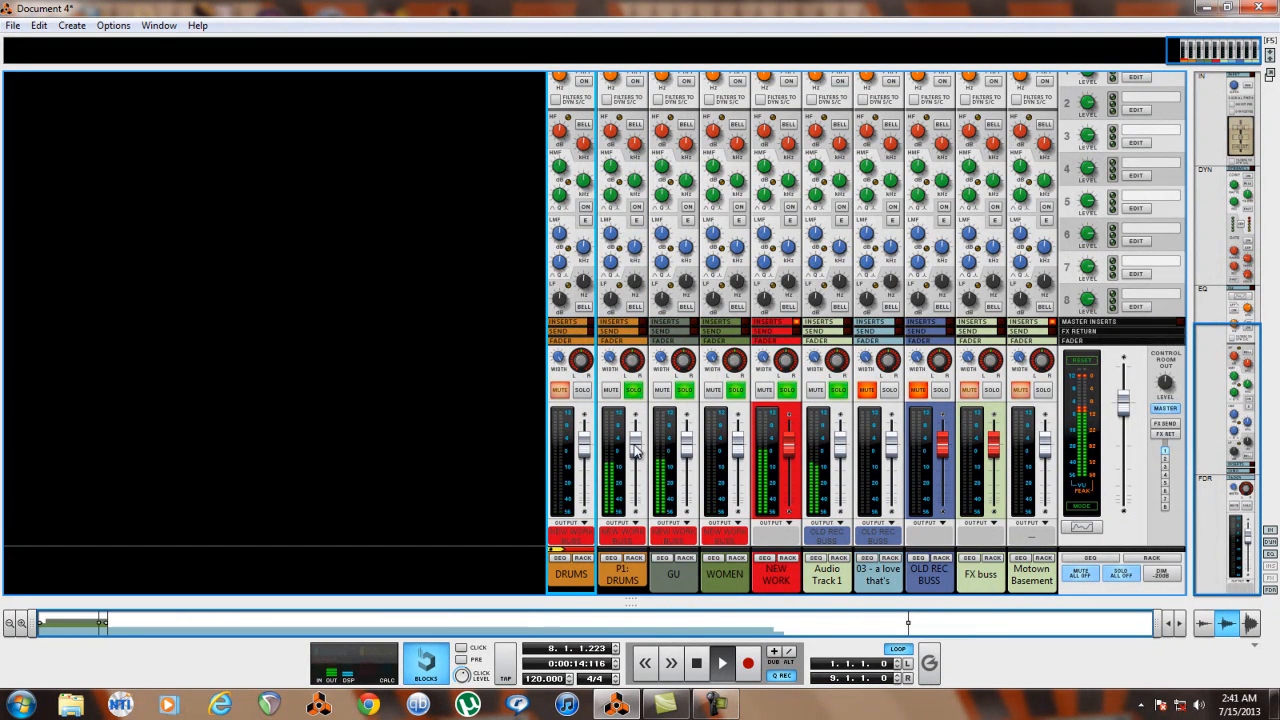
{"action": "scroll", "coordinate": [618, 325], "scroll_direction": "up", "scroll_amount": 5}
{"action": "left_click", "coordinate": [624, 268]}
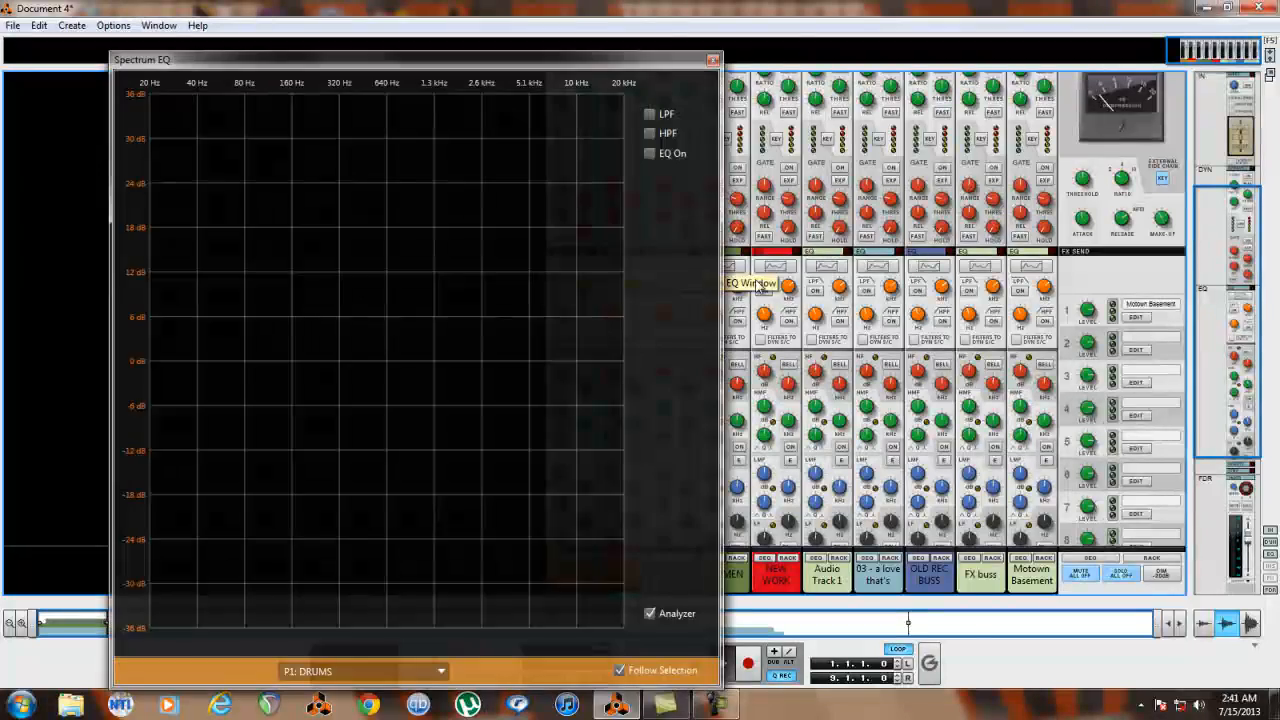
{"action": "left_click", "coordinate": [650, 133]}
{"action": "left_click", "coordinate": [650, 114]}
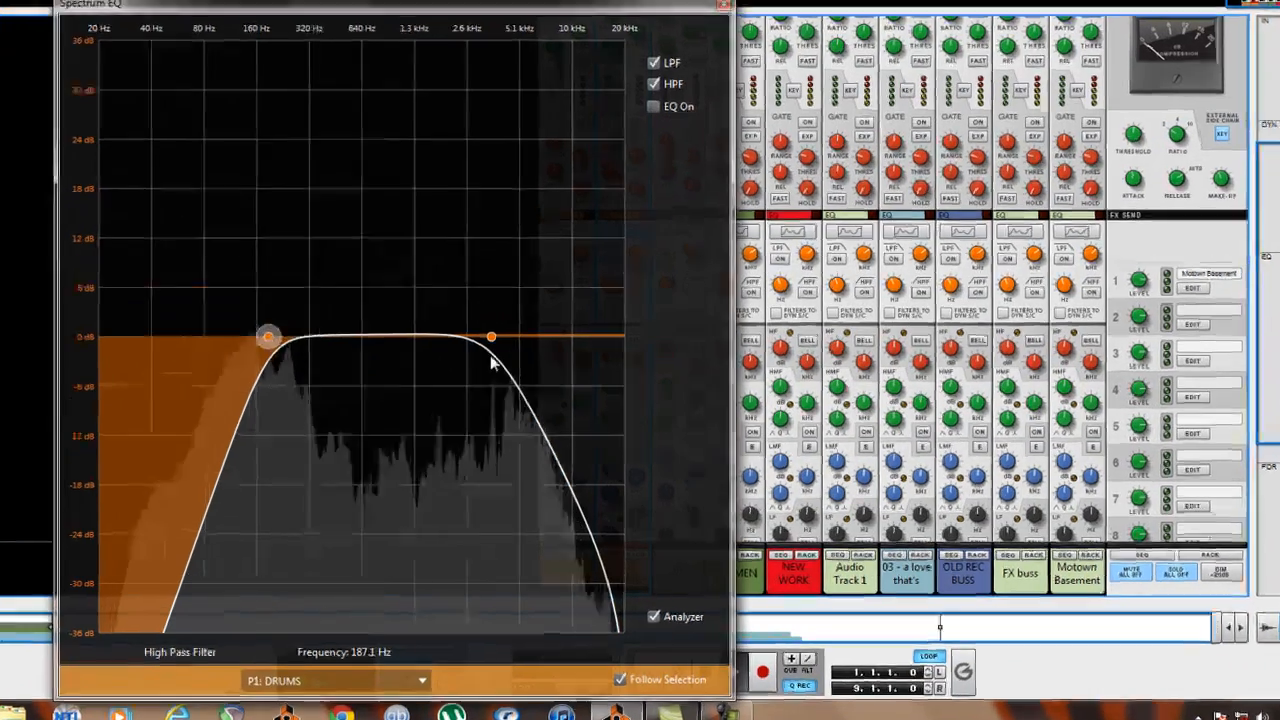
Set the P1: DRUMS high-pass filter to 37.8 Hz and its low-pass filter to 329.4 Hz
{"action": "left_click_drag", "start_coordinate": [491, 340], "coordinate": [355, 348]}
{"action": "left_click_drag", "start_coordinate": [226, 306], "coordinate": [94, 274]}
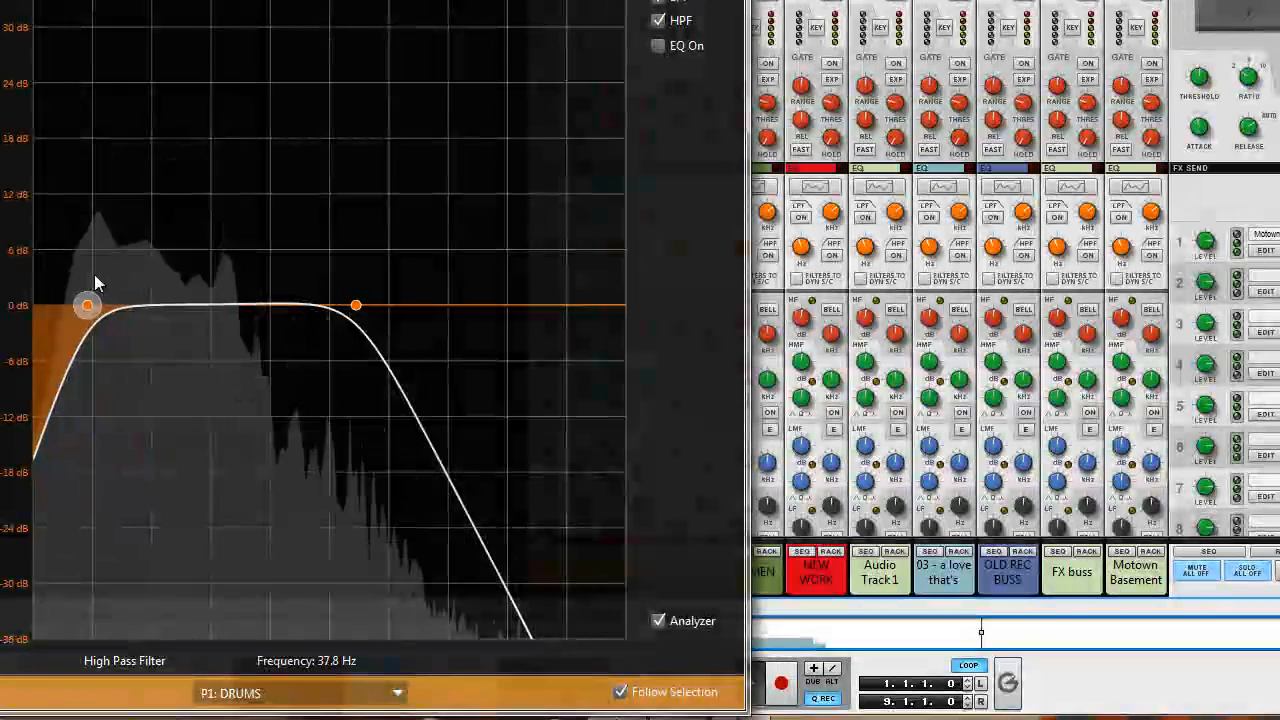
{"action": "left_click", "coordinate": [356, 305]}
{"action": "left_click_drag", "start_coordinate": [355, 304], "coordinate": [271, 304]}
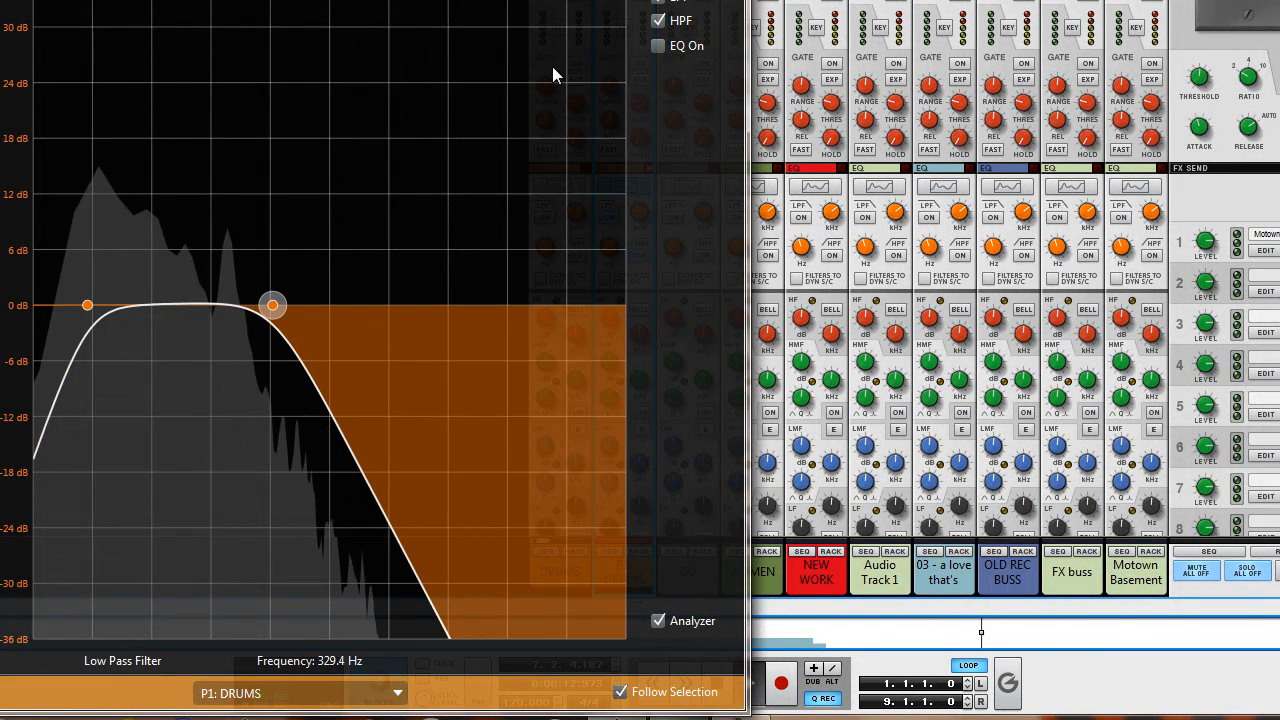
Turn on the EQ for P1: DRUMS and boost the low-frequency band by 7.62 dB at 152.0 Hz
{"action": "left_click", "coordinate": [658, 45]}
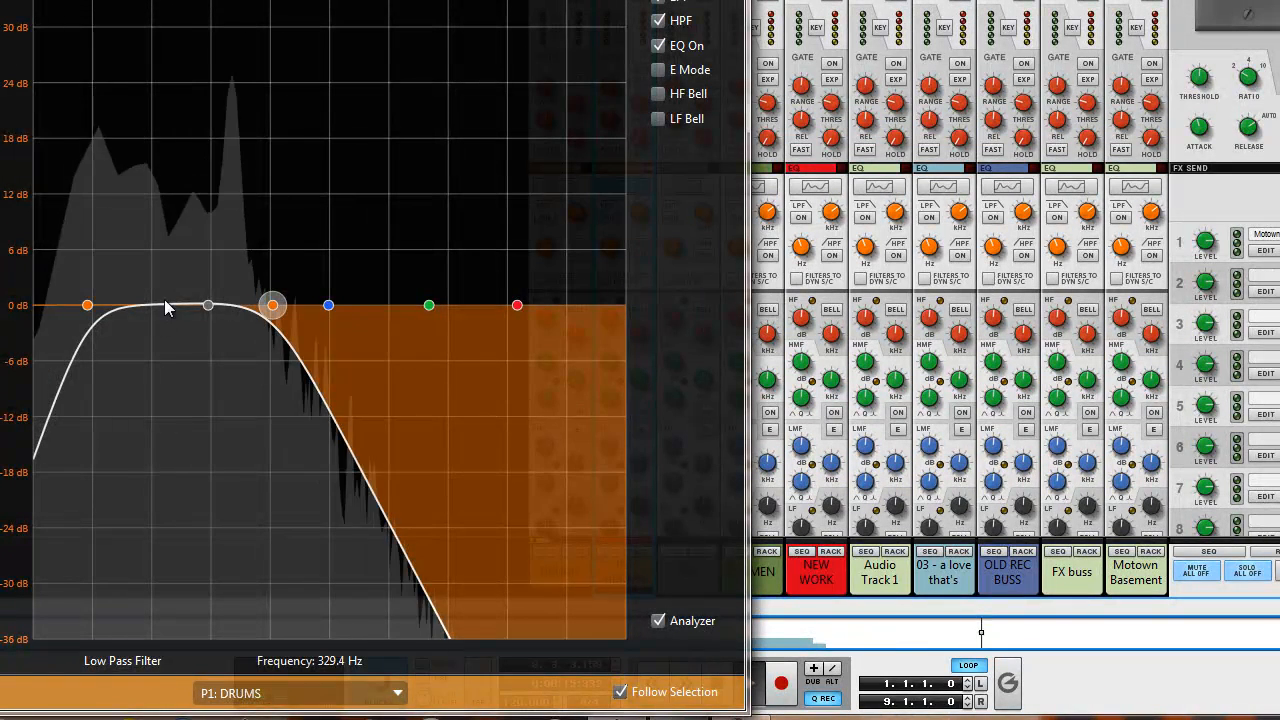
{"action": "left_click_drag", "start_coordinate": [207, 304], "coordinate": [206, 234]}
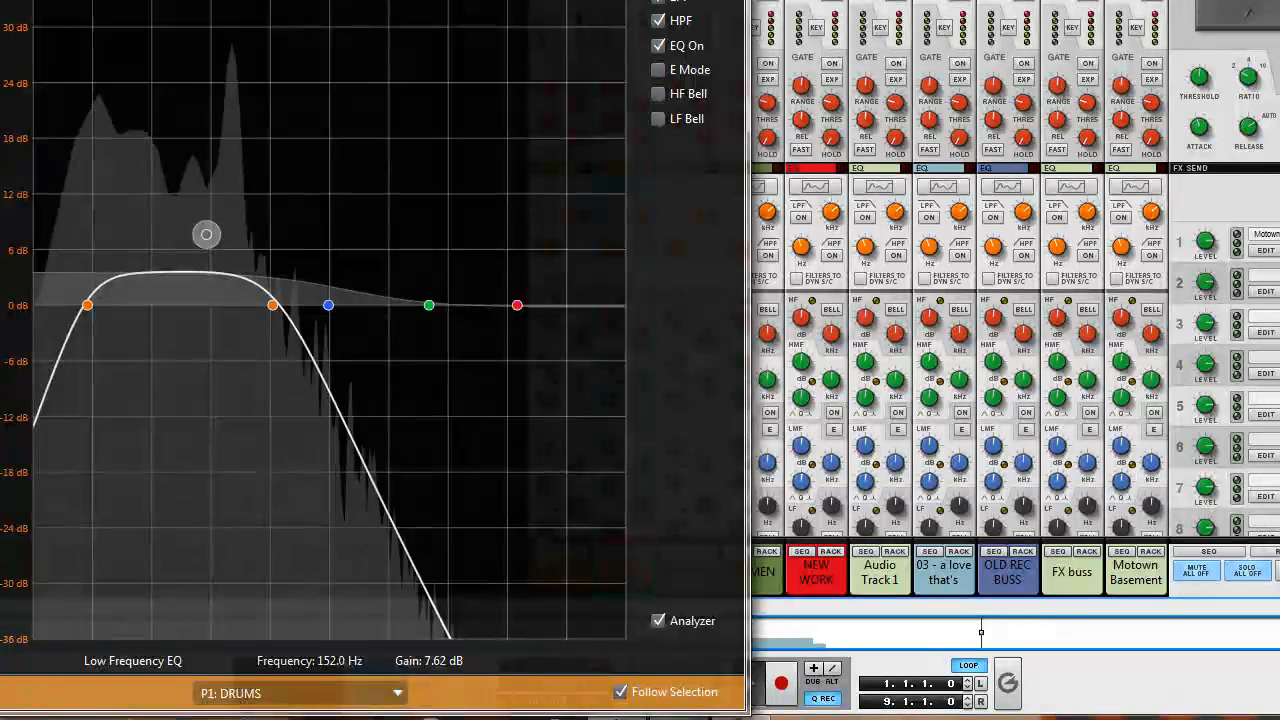
Add a Scream 4 Distortion to the insert FX of P1: DRUMS in the rack and fold the channel
{"action": "key", "text": "F2"}
{"action": "left_click", "coordinate": [639, 552]}
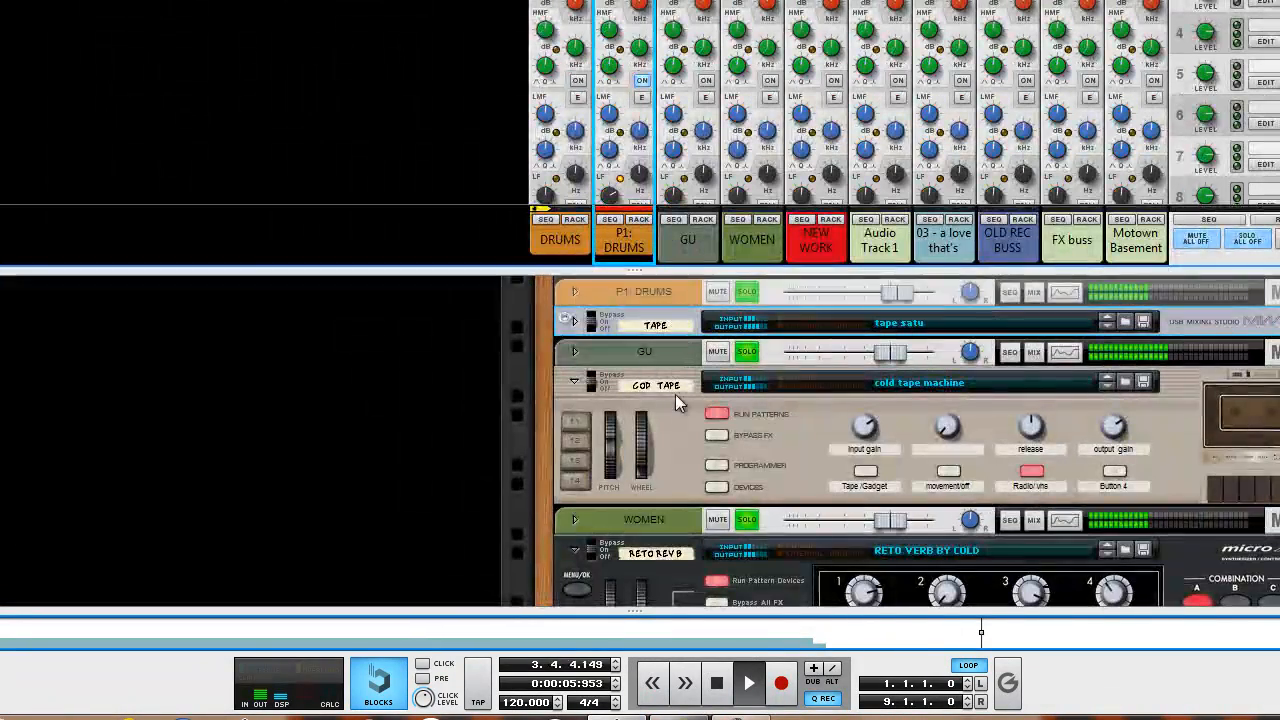
{"action": "left_click", "coordinate": [575, 290]}
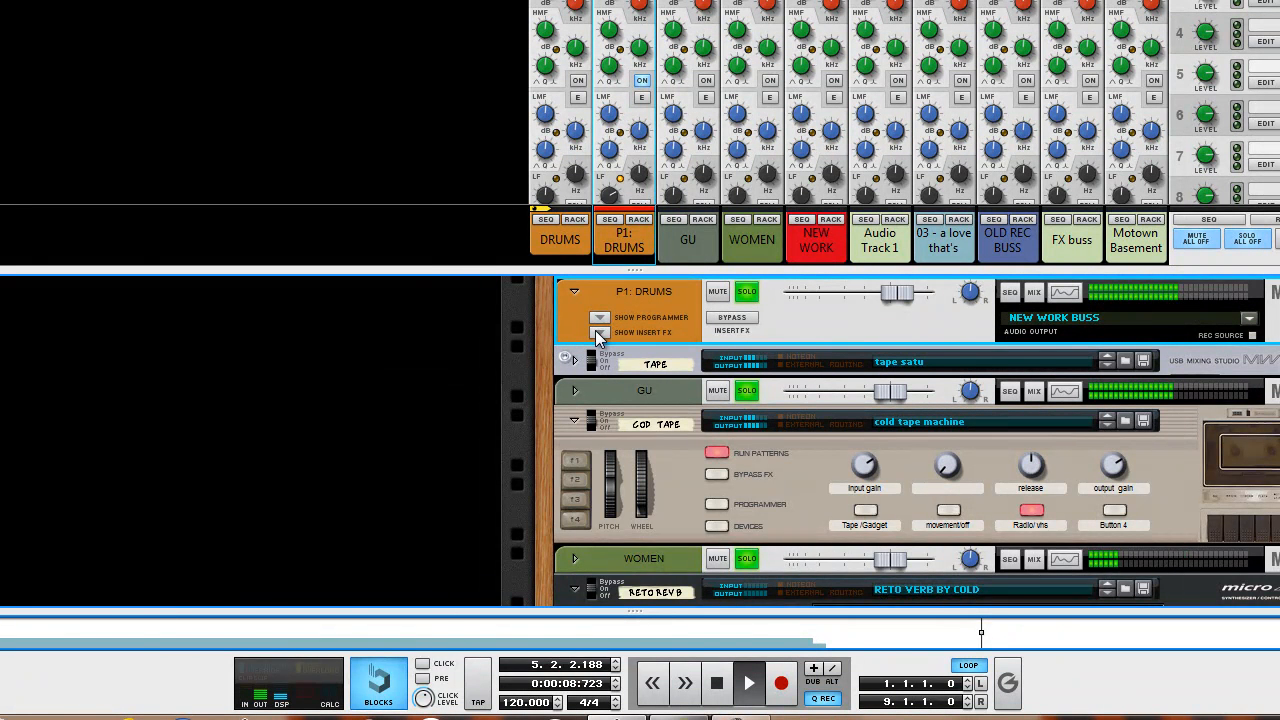
{"action": "left_click", "coordinate": [597, 331]}
{"action": "left_click_drag", "start_coordinate": [298, 226], "coordinate": [770, 402]}
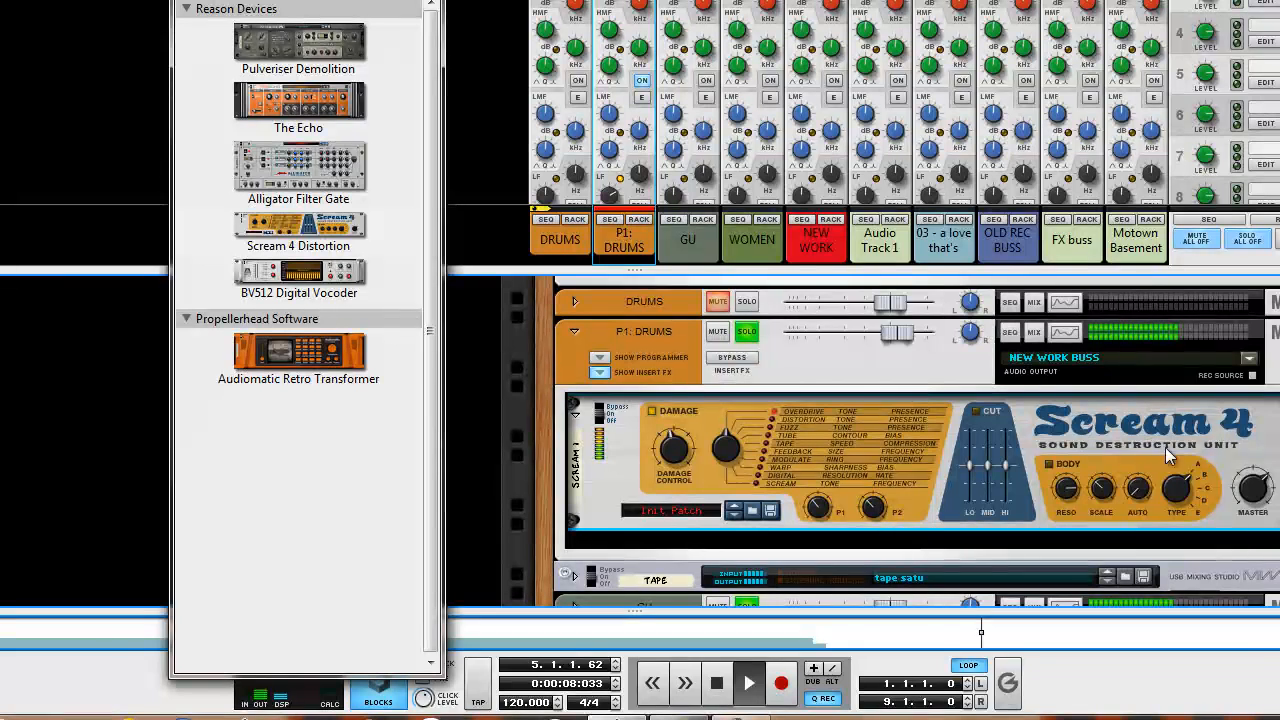
{"action": "left_click", "coordinate": [574, 330]}
Solo DRUMS alongside P1: DRUMS and lower the P1: DRUMS fader to blend the parallel channel
{"action": "scroll", "coordinate": [612, 60], "scroll_direction": "down", "scroll_amount": 5}
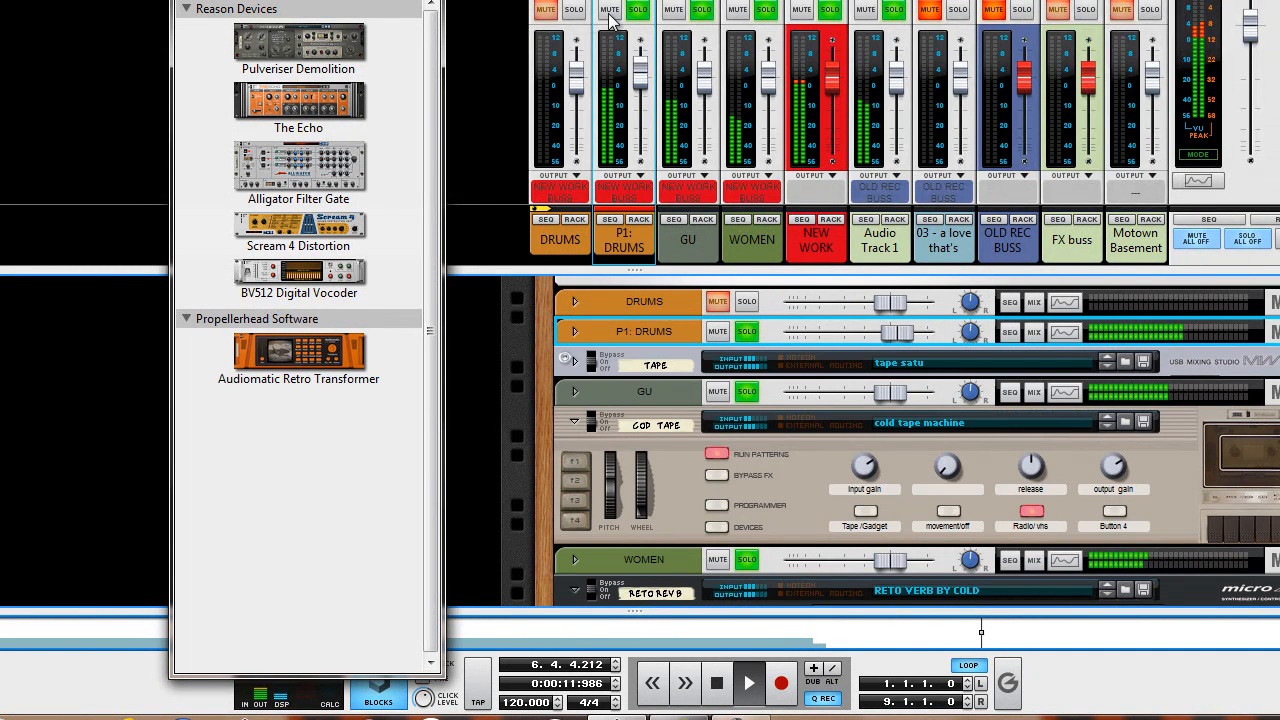
{"action": "left_click", "coordinate": [573, 10]}
{"action": "mouse_move", "coordinate": [640, 84]}
{"action": "left_mouse_down"}
{"action": "mouse_move", "coordinate": [641, 200]}
{"action": "mouse_move", "coordinate": [641, 108]}
{"action": "left_mouse_up"}
{"action": "scroll", "coordinate": [641, 108], "scroll_direction": "up", "scroll_amount": 5}
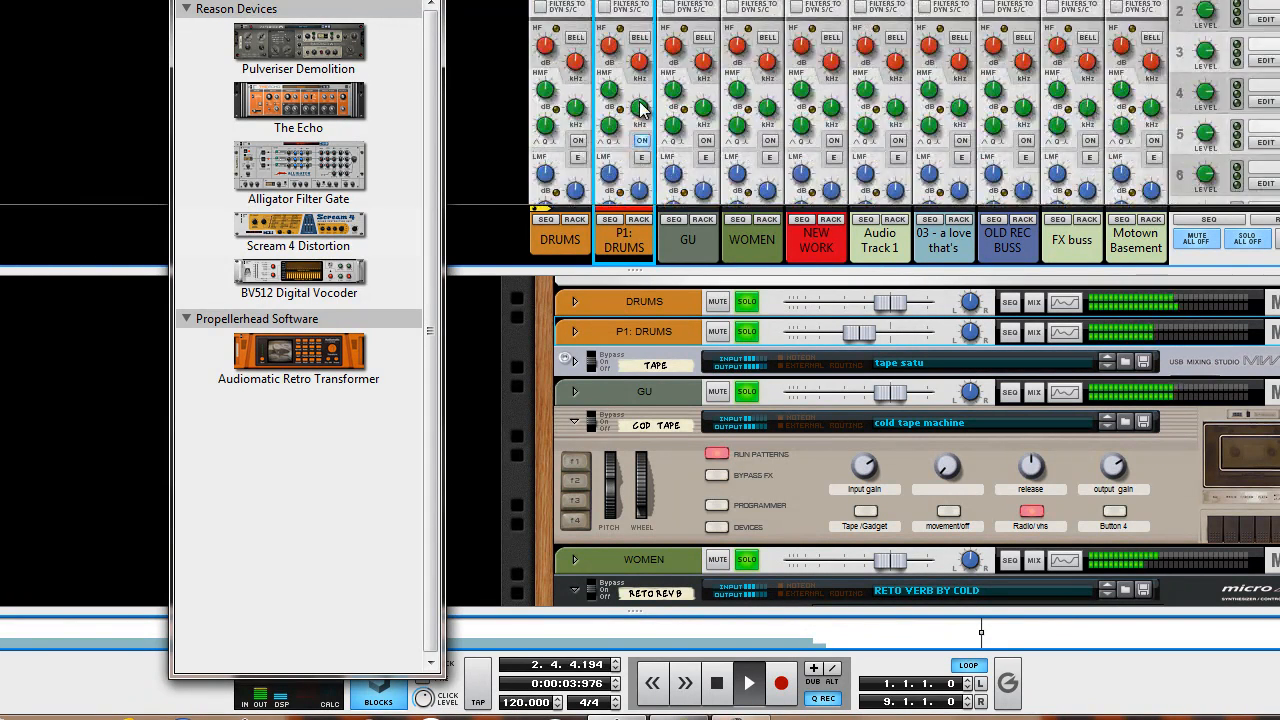
Lower the NEW WORK BUSS fader to -6.87 dB and stop playback
{"action": "scroll", "coordinate": [641, 108], "scroll_direction": "down", "scroll_amount": 5}
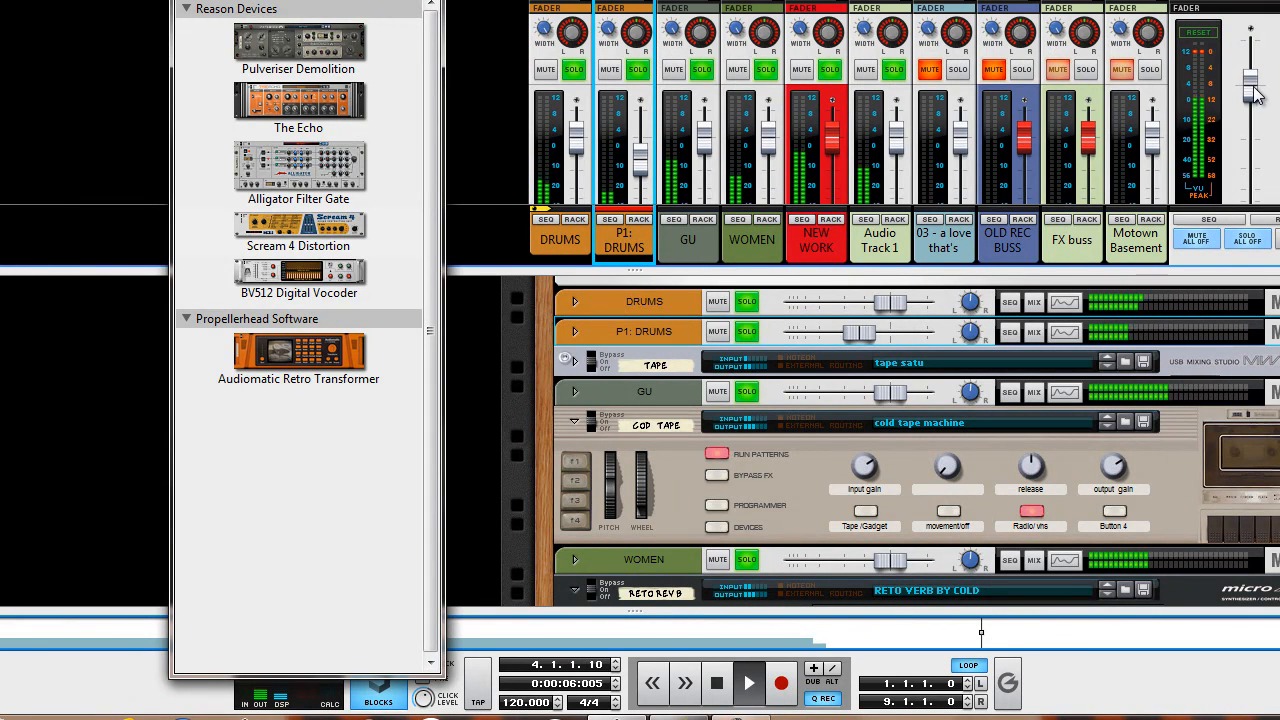
{"action": "left_click_drag", "start_coordinate": [834, 142], "coordinate": [833, 160]}
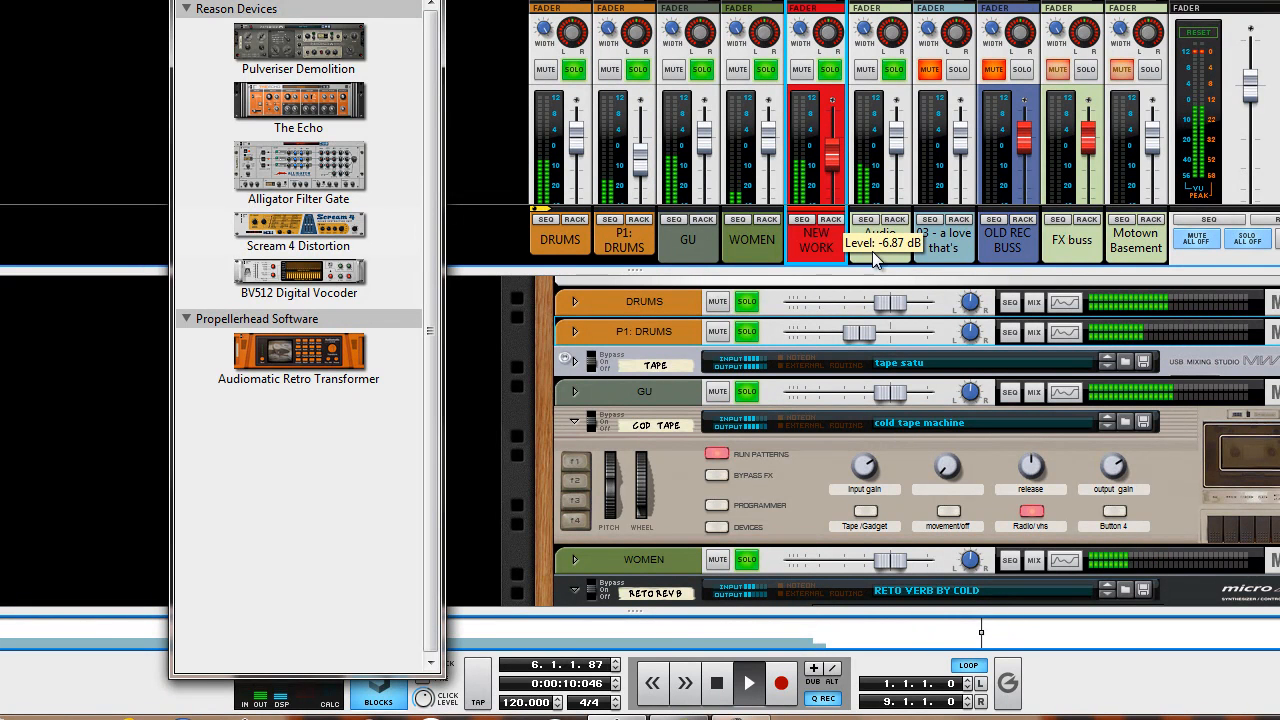
{"action": "key", "text": "space"}
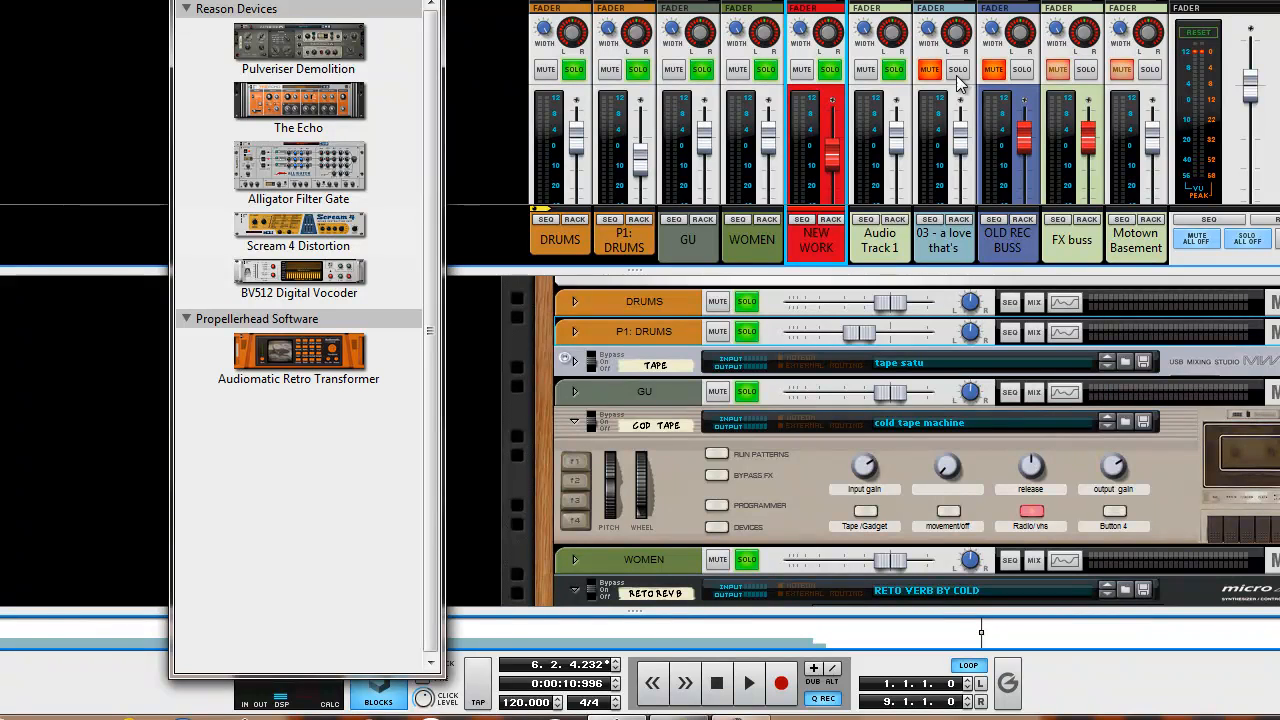
Solo OLD REC BUSS and the "03 - a love that's" track in place of Audio Track 1, and play the loop
{"action": "left_click", "coordinate": [1021, 70]}
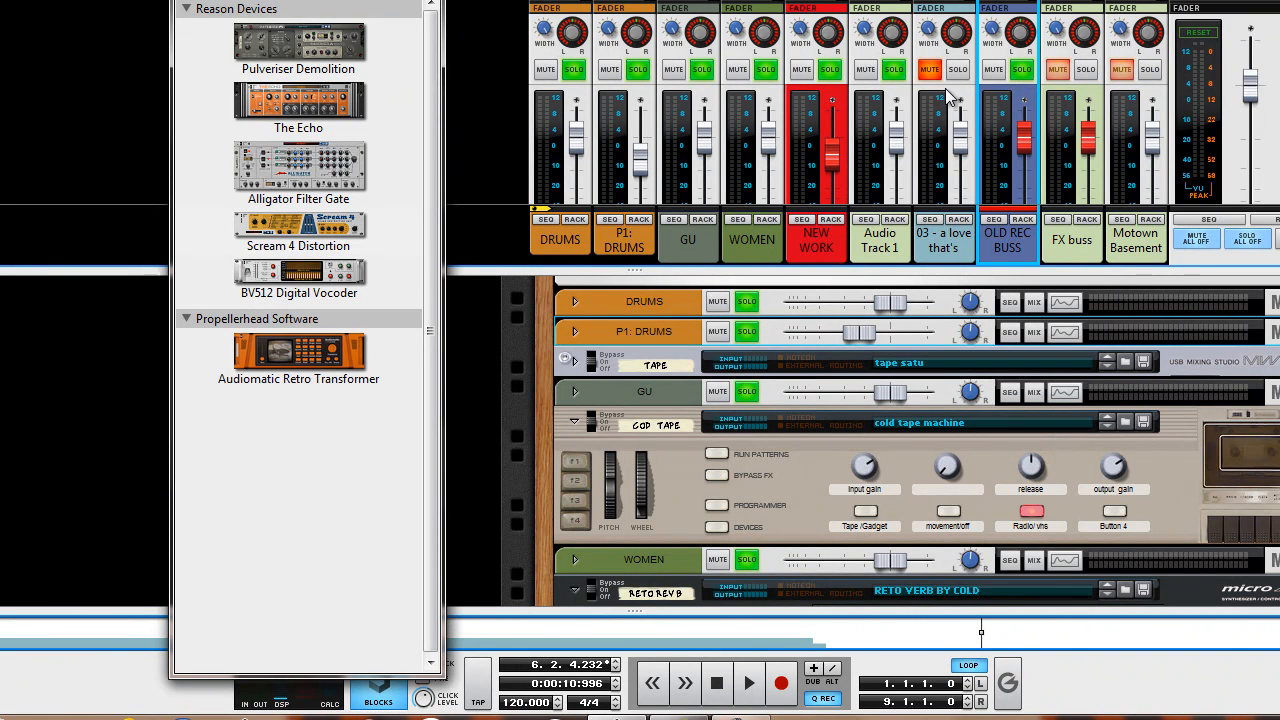
{"action": "left_click", "coordinate": [957, 69]}
{"action": "left_click", "coordinate": [893, 69]}
{"action": "key", "text": "space"}
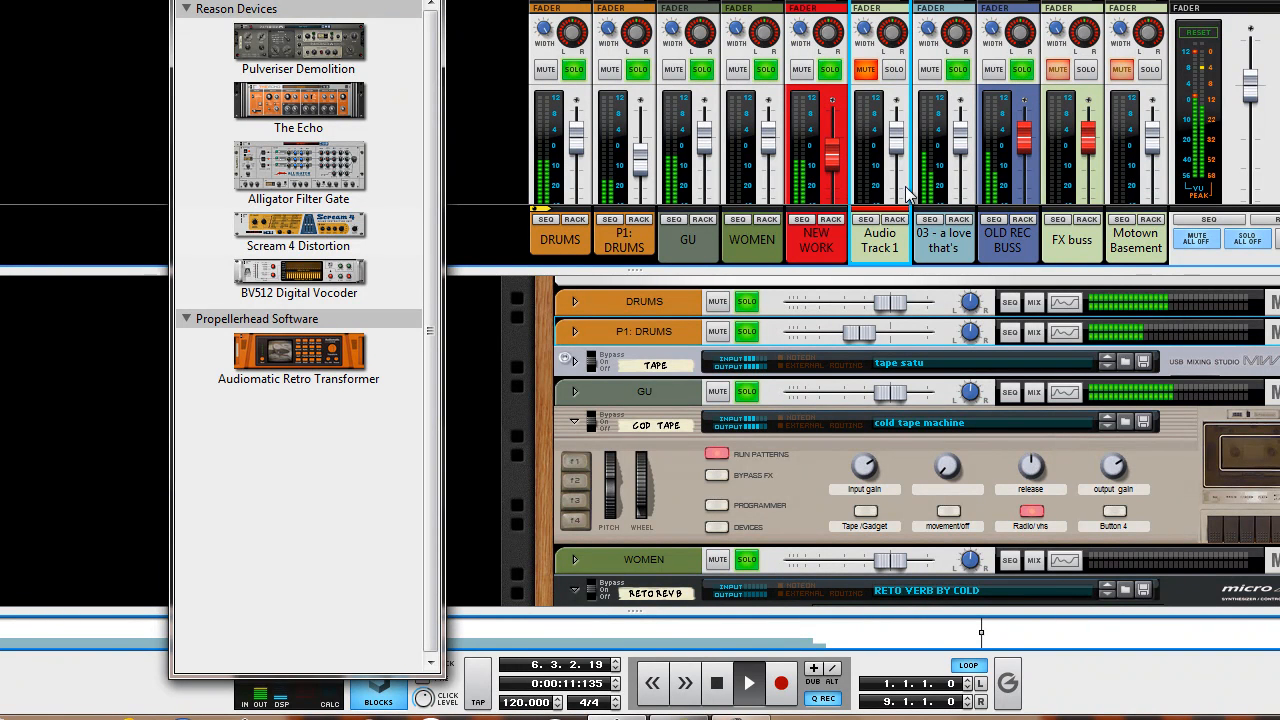
Unsolo and mute NEW WORK BUSS, and take WOMEN and GU out of solo
{"action": "left_click", "coordinate": [829, 70]}
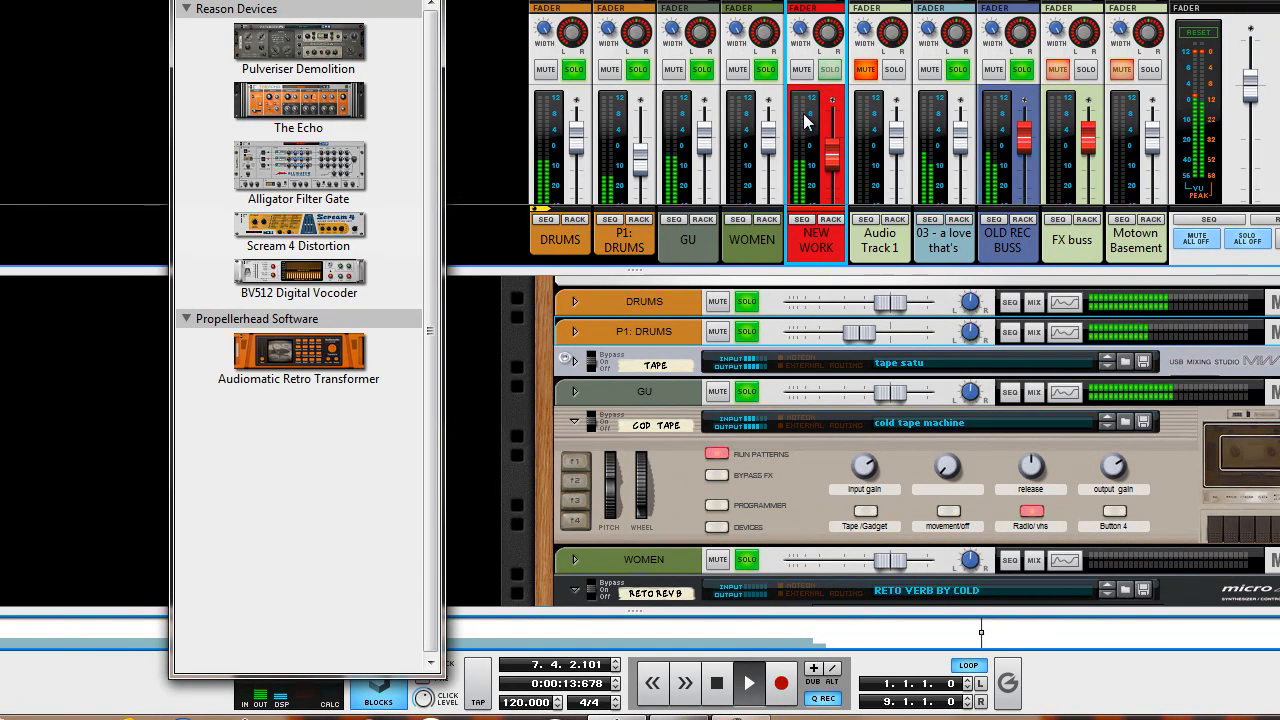
{"action": "left_click", "coordinate": [801, 70]}
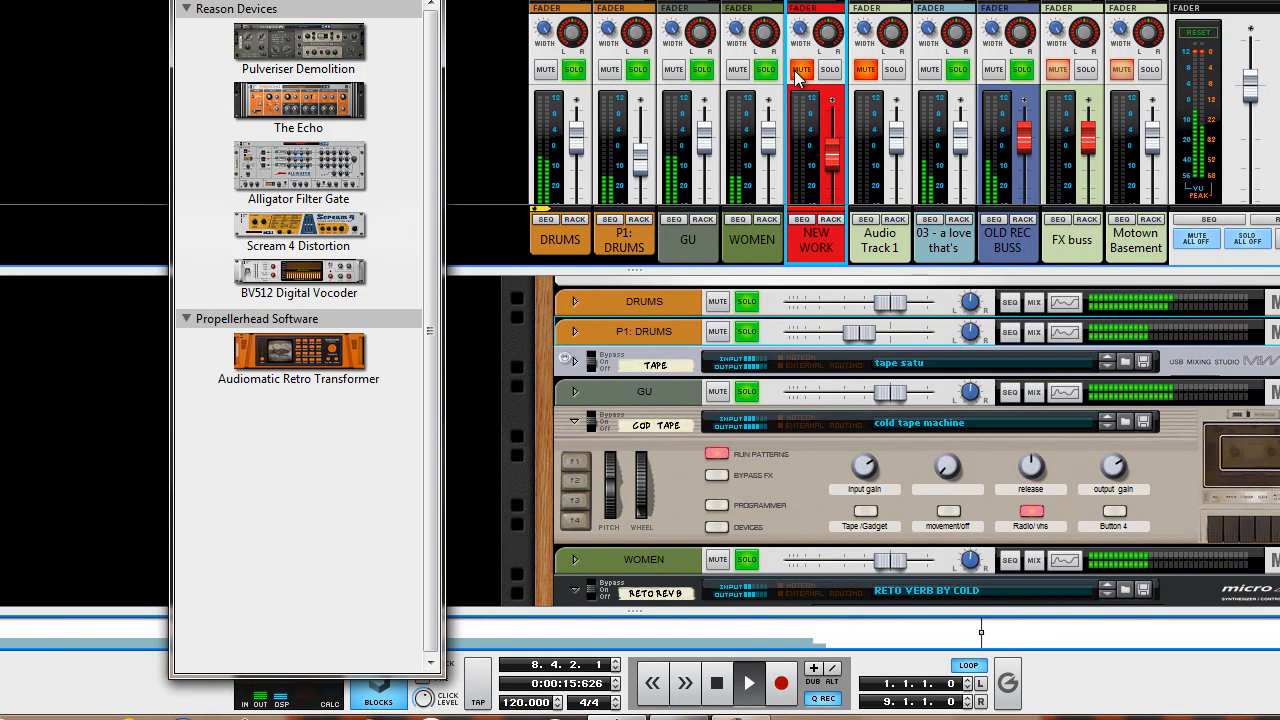
{"action": "left_click", "coordinate": [737, 70]}
{"action": "left_click", "coordinate": [673, 70]}
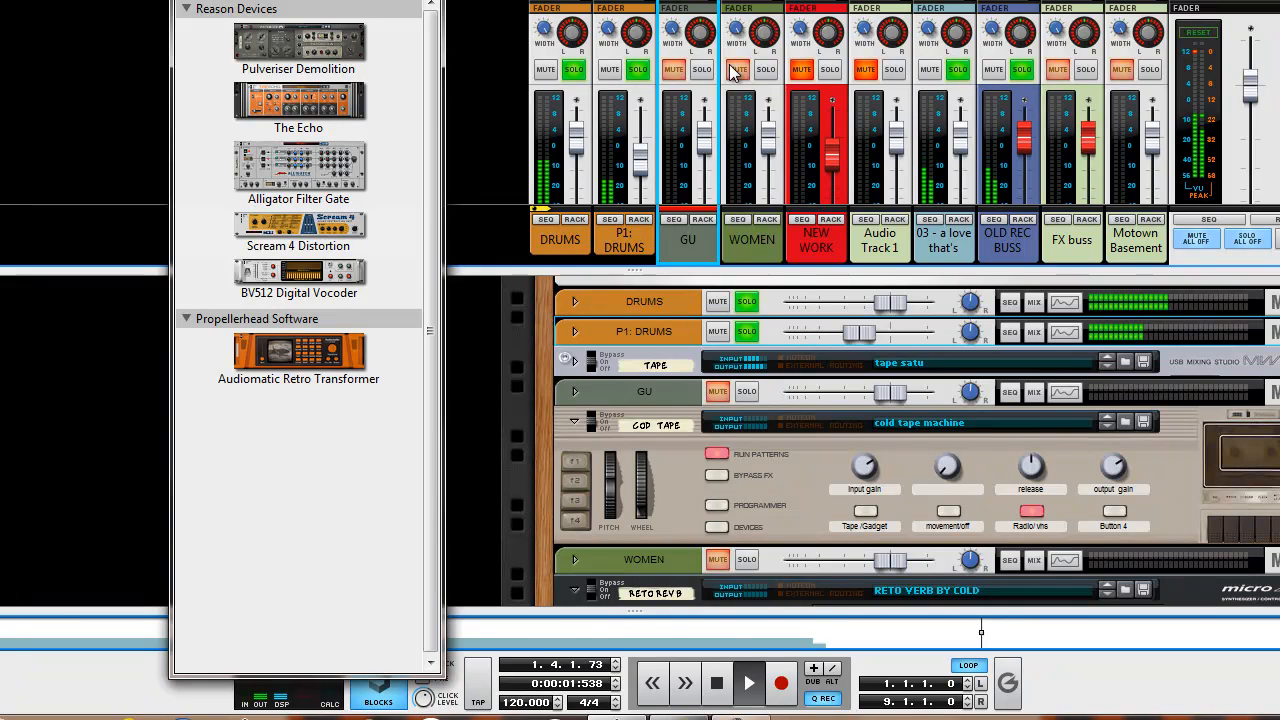
Try muting the WOMEN and GU channels
{"action": "left_click", "coordinate": [735, 70]}
{"action": "left_click", "coordinate": [678, 71]}
{"action": "left_click", "coordinate": [733, 72]}
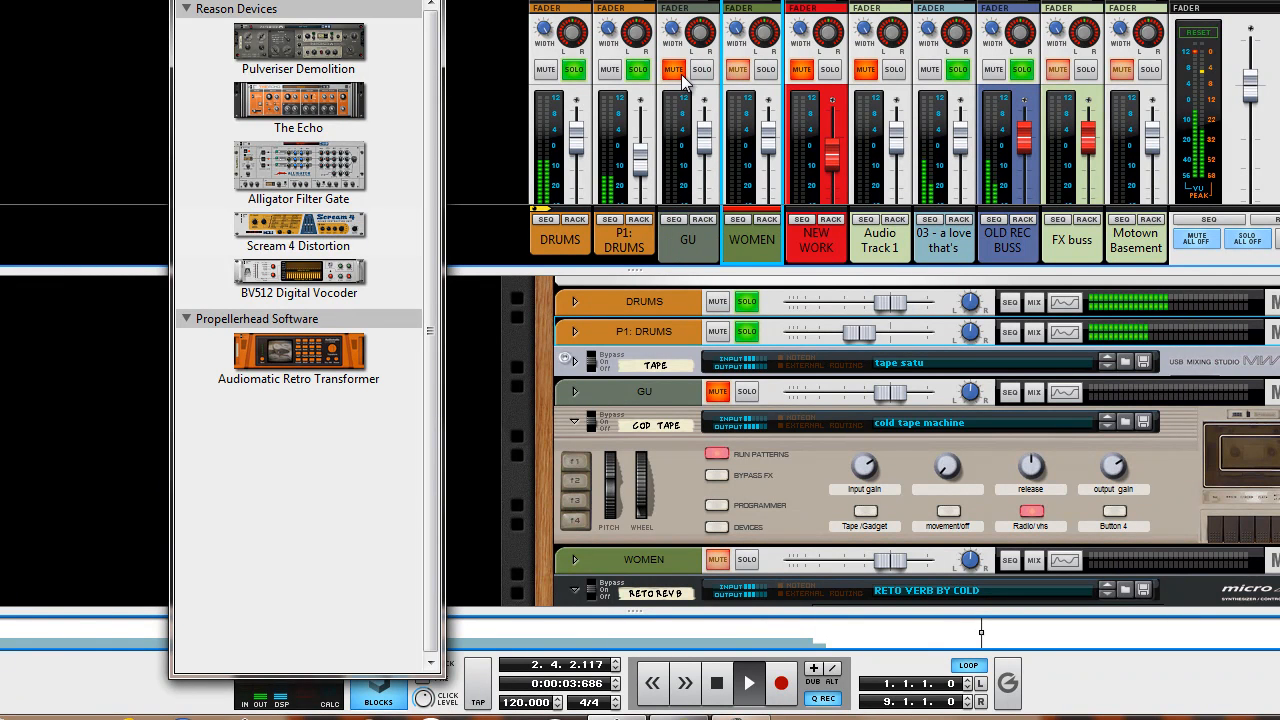
{"action": "left_click", "coordinate": [682, 73]}
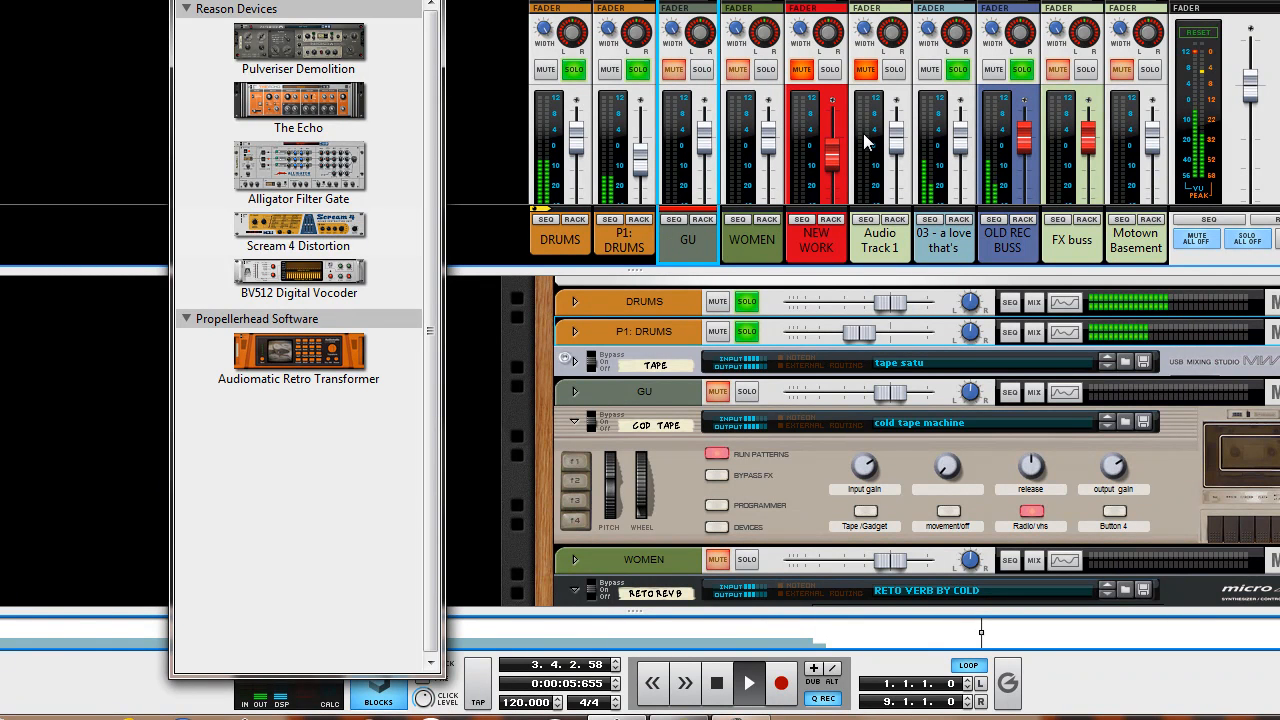
Take OLD REC BUSS out of solo
{"action": "left_click", "coordinate": [1012, 76]}
{"action": "left_click", "coordinate": [1025, 68]}
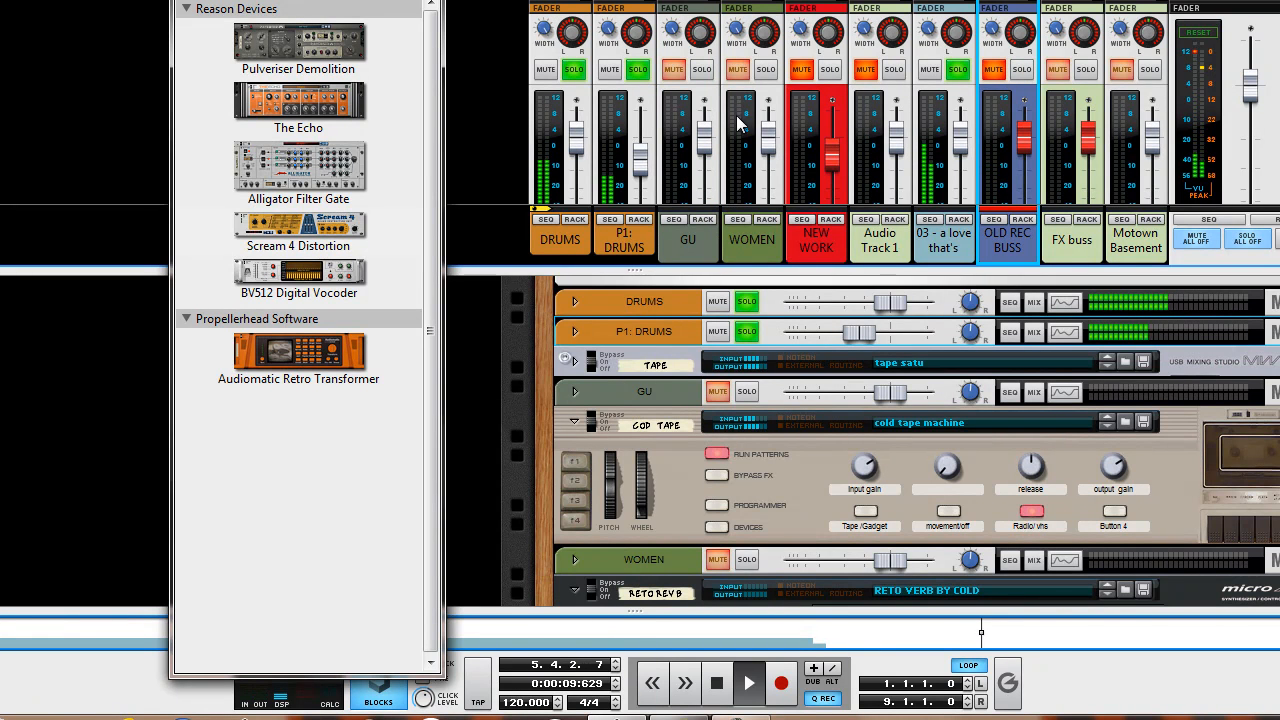
Unmute NEW WORK BUSS and put the GU and WOMEN channels back in solo
{"action": "left_click", "coordinate": [739, 72]}
{"action": "left_click", "coordinate": [675, 72]}
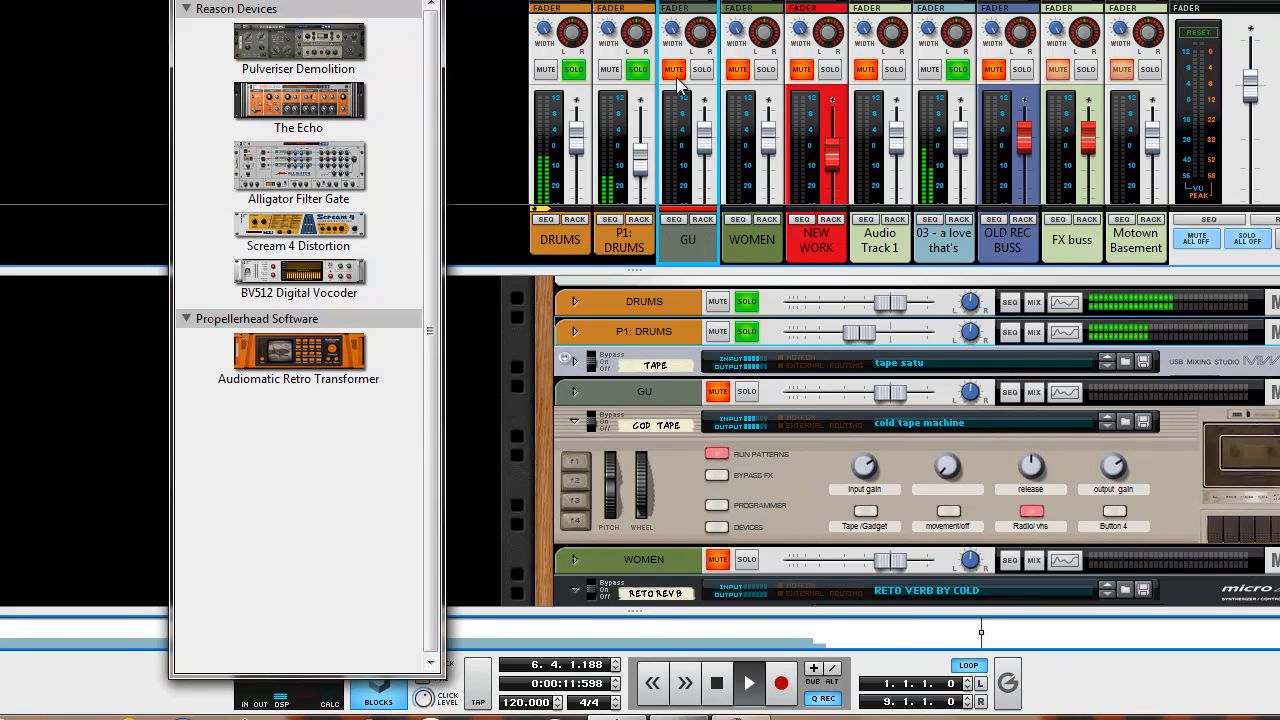
{"action": "left_click", "coordinate": [799, 71]}
{"action": "left_click", "coordinate": [744, 75]}
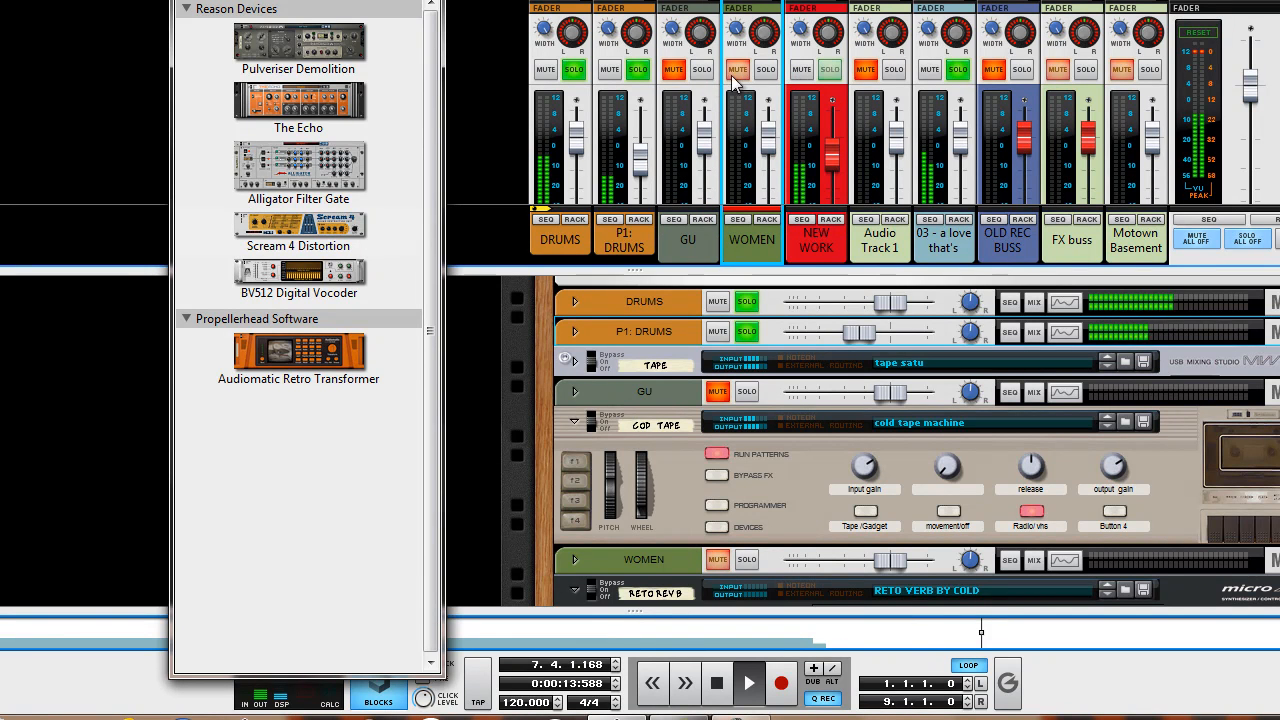
{"action": "left_click", "coordinate": [679, 70]}
{"action": "left_click", "coordinate": [711, 71]}
{"action": "left_click", "coordinate": [766, 70]}
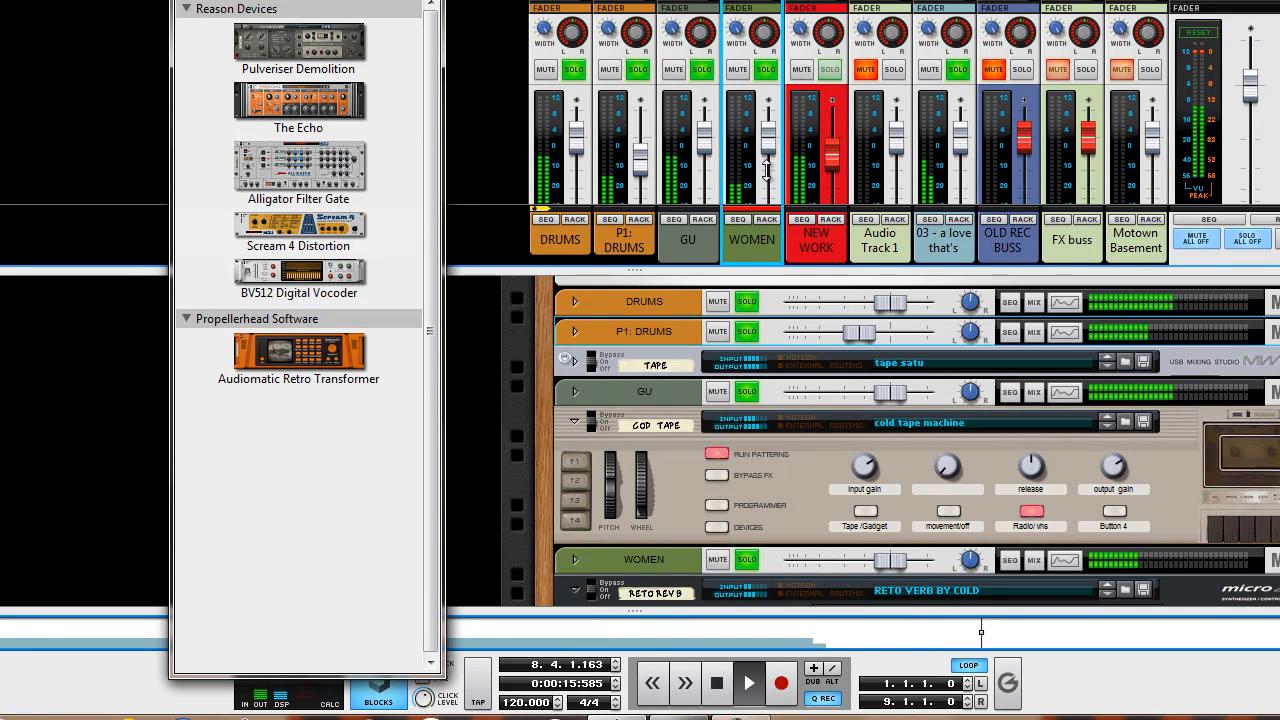
Raise the NEW WORK BUSS fader to about -4.23 dB
{"action": "left_click_drag", "start_coordinate": [833, 163], "coordinate": [833, 157]}
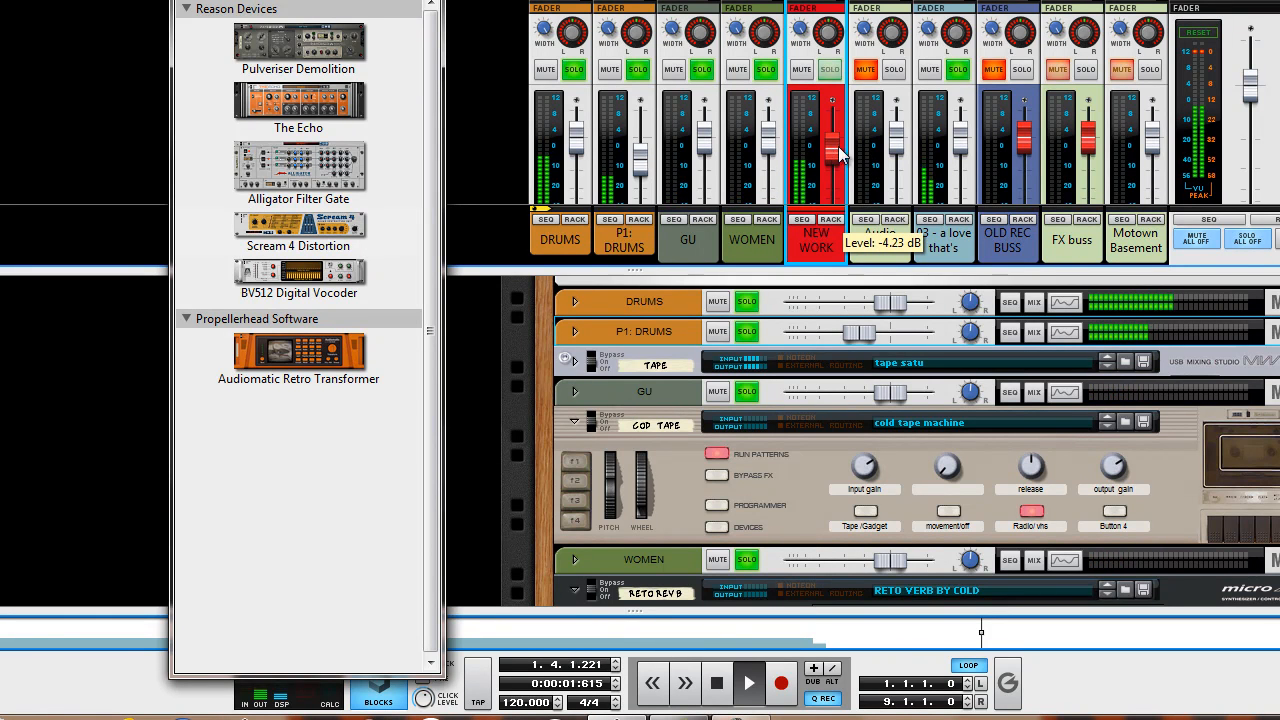
{"action": "left_click", "coordinate": [1057, 69]}
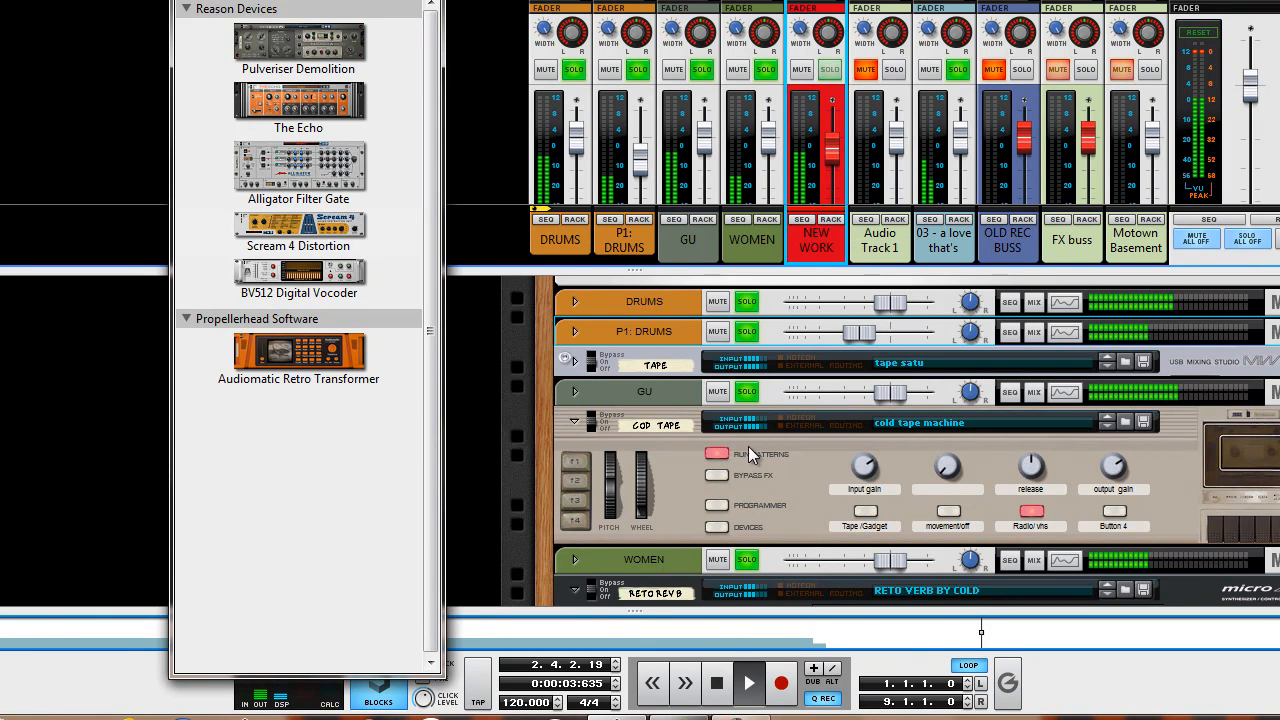
Audition the mix with the tape satu, cold tape machine and RETO VERB BY COLD devices and the NEW WORK BUSS insert effects bypassed
{"action": "left_click", "coordinate": [591, 361]}
{"action": "left_click", "coordinate": [690, 337]}
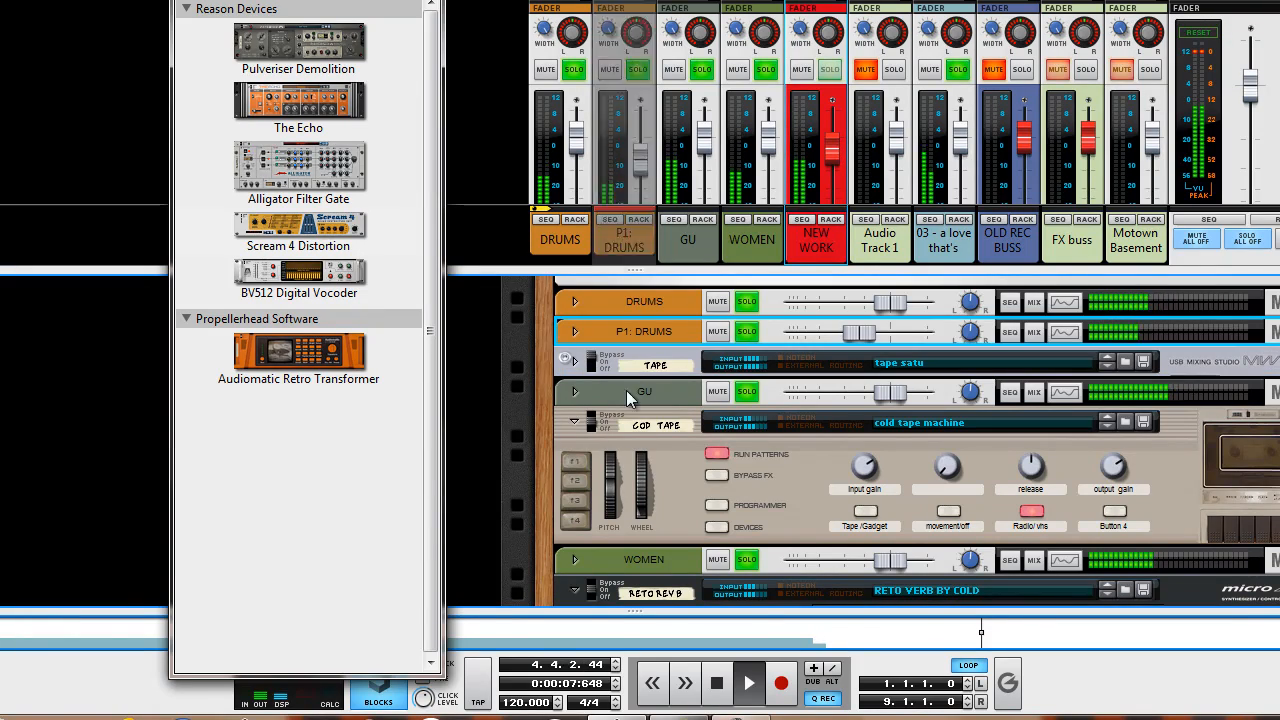
{"action": "left_click", "coordinate": [591, 417]}
{"action": "scroll", "coordinate": [604, 474], "scroll_direction": "down", "scroll_amount": 2}
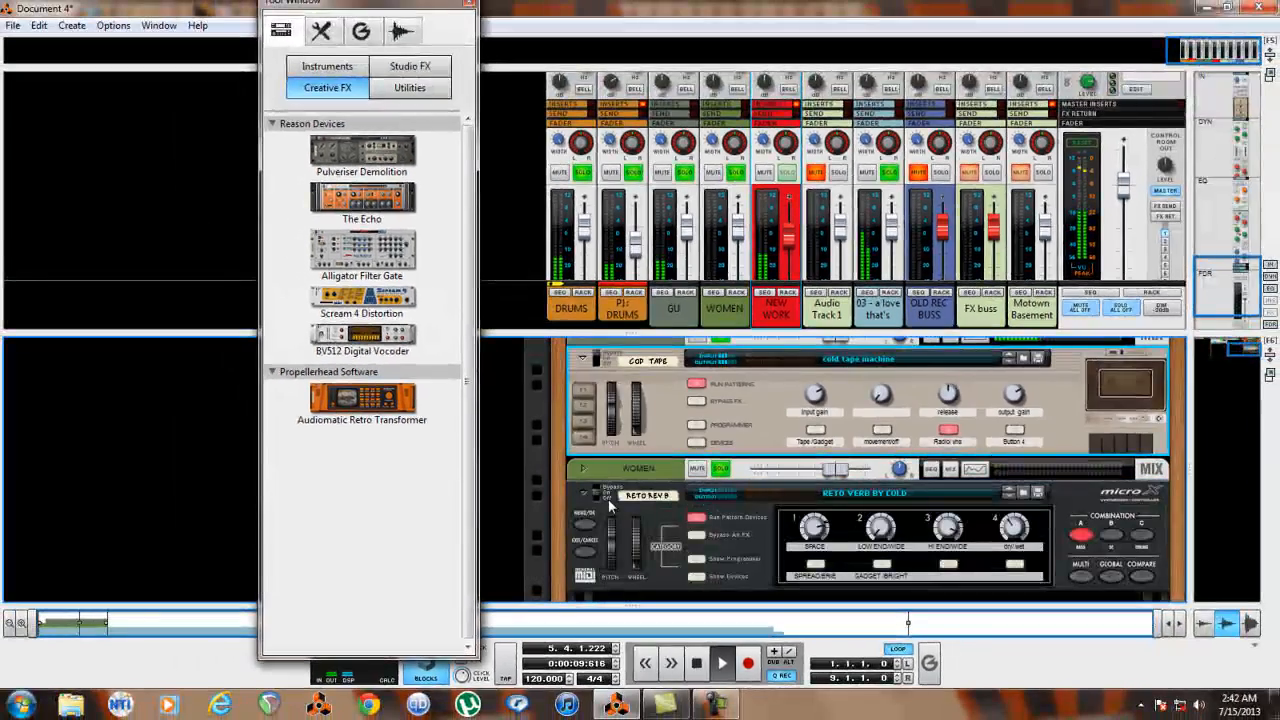
{"action": "left_click", "coordinate": [597, 491]}
{"action": "scroll", "coordinate": [614, 497], "scroll_direction": "up", "scroll_amount": 5}
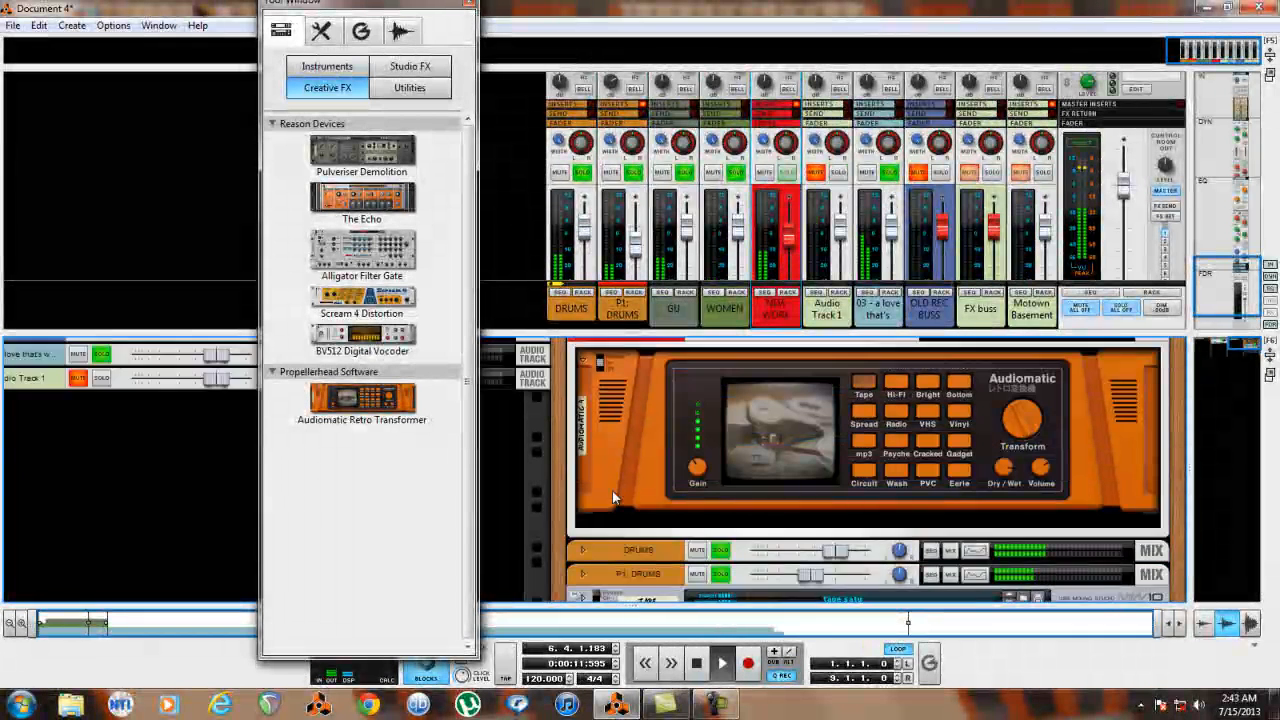
{"action": "scroll", "coordinate": [614, 497], "scroll_direction": "up", "scroll_amount": 1}
{"action": "left_click", "coordinate": [711, 367]}
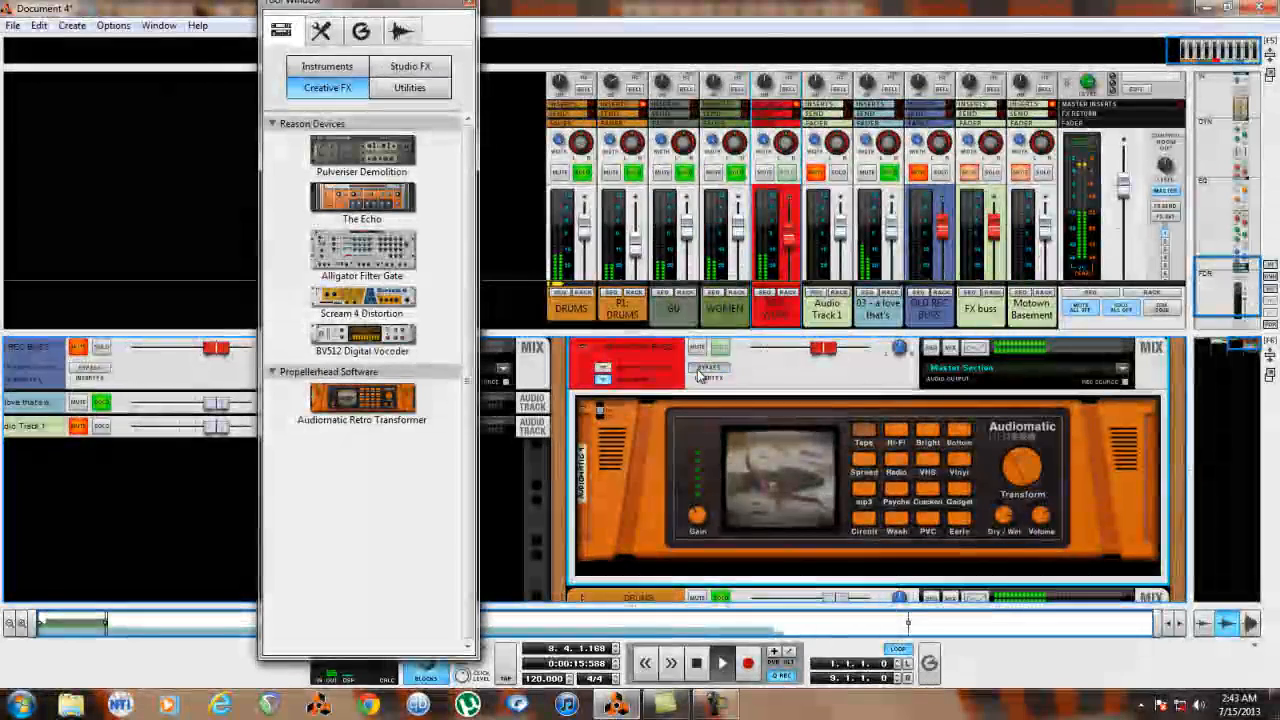
{"action": "scroll", "coordinate": [630, 432], "scroll_direction": "down", "scroll_amount": 4}
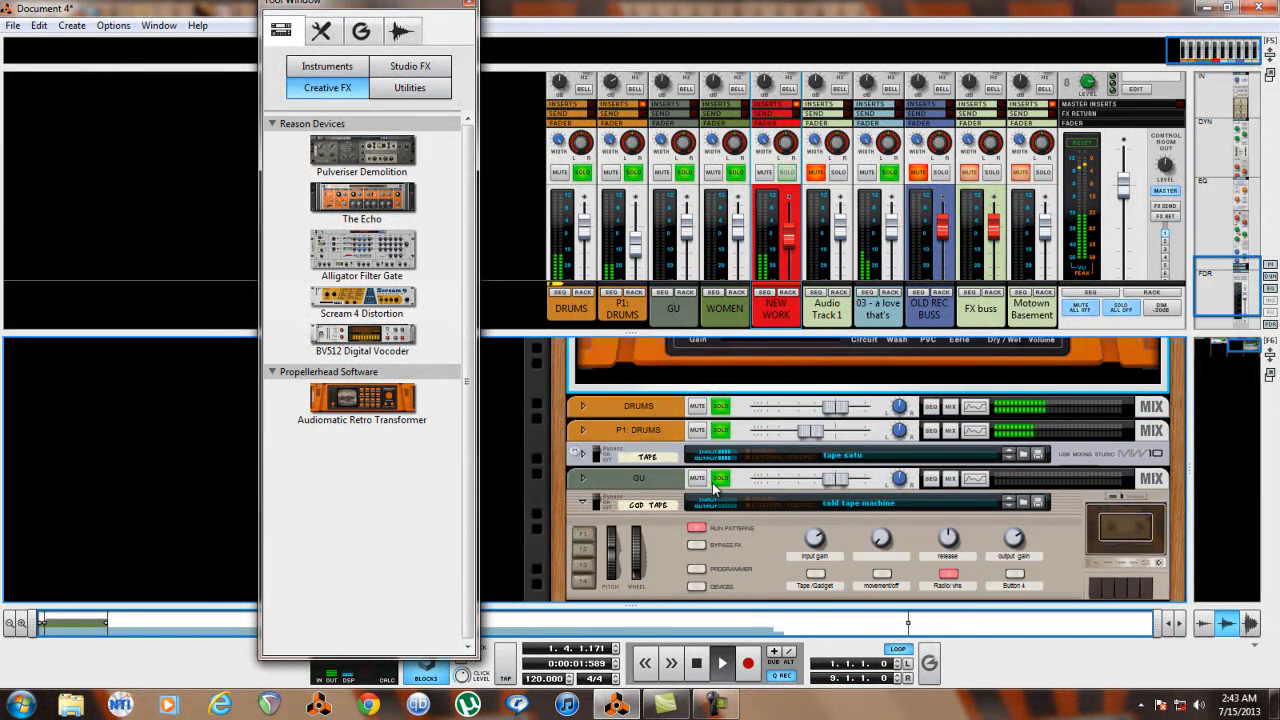
{"action": "scroll", "coordinate": [630, 434], "scroll_direction": "down", "scroll_amount": 2}
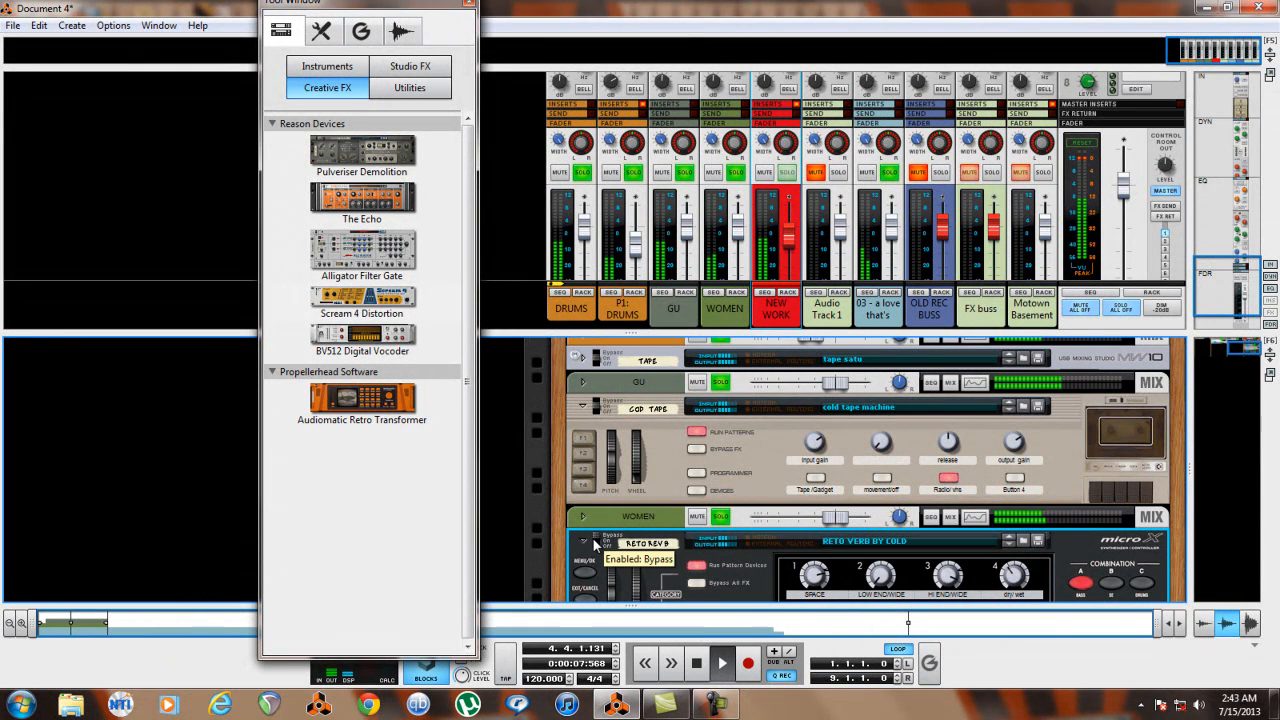
{"action": "scroll", "coordinate": [627, 461], "scroll_direction": "up", "scroll_amount": 3}
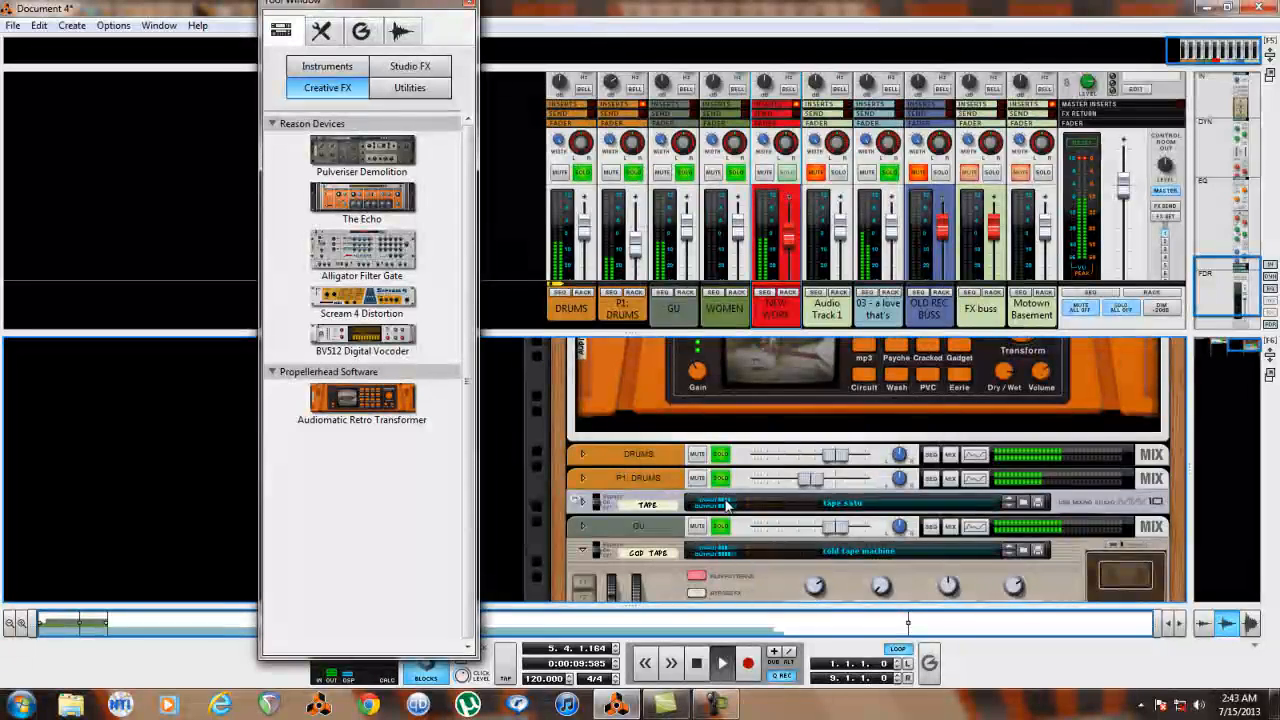
{"action": "scroll", "coordinate": [671, 453], "scroll_direction": "up", "scroll_amount": 3}
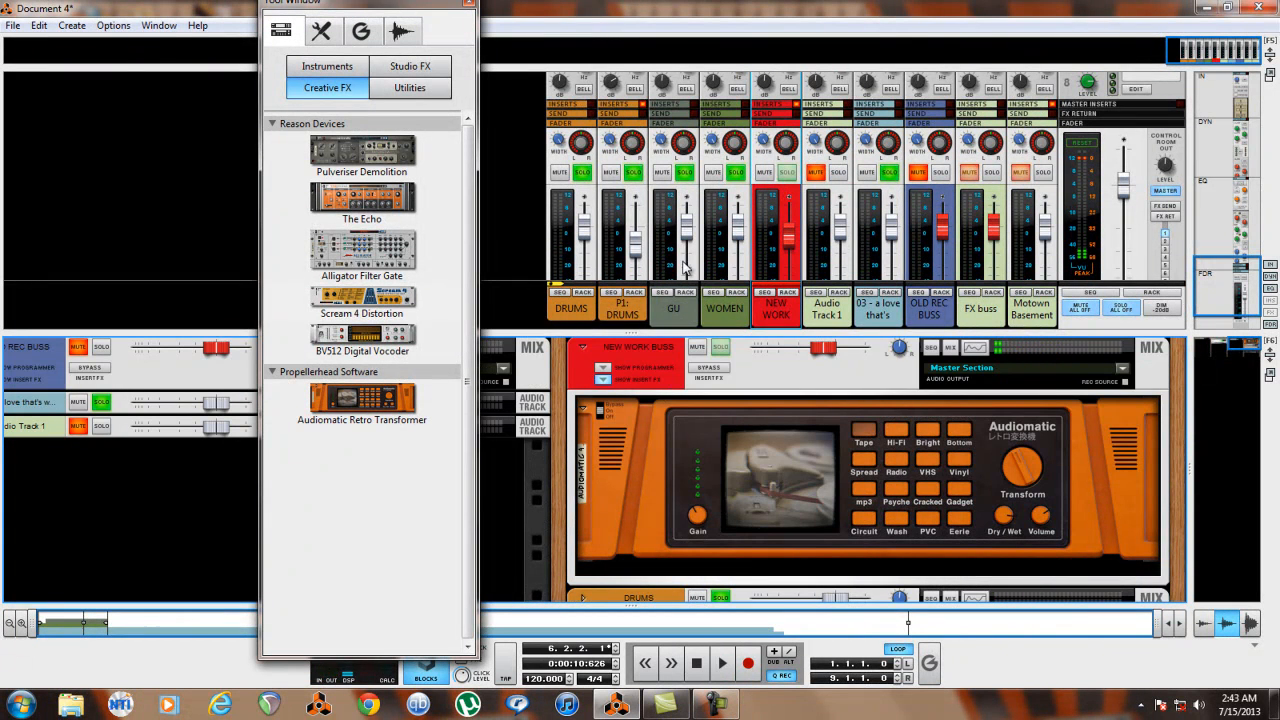
Create a parallel channel for WOMEN, solo it and play the loop
{"action": "right_click", "coordinate": [714, 298]}
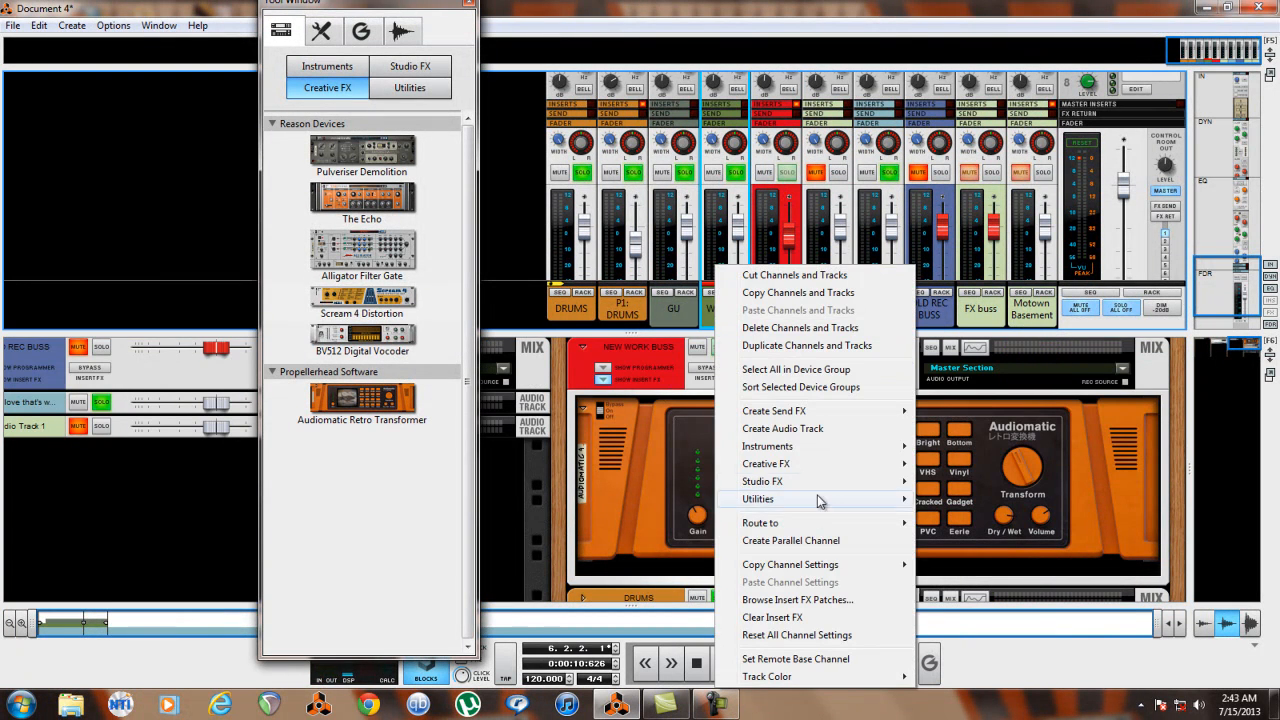
{"action": "left_click", "coordinate": [838, 540]}
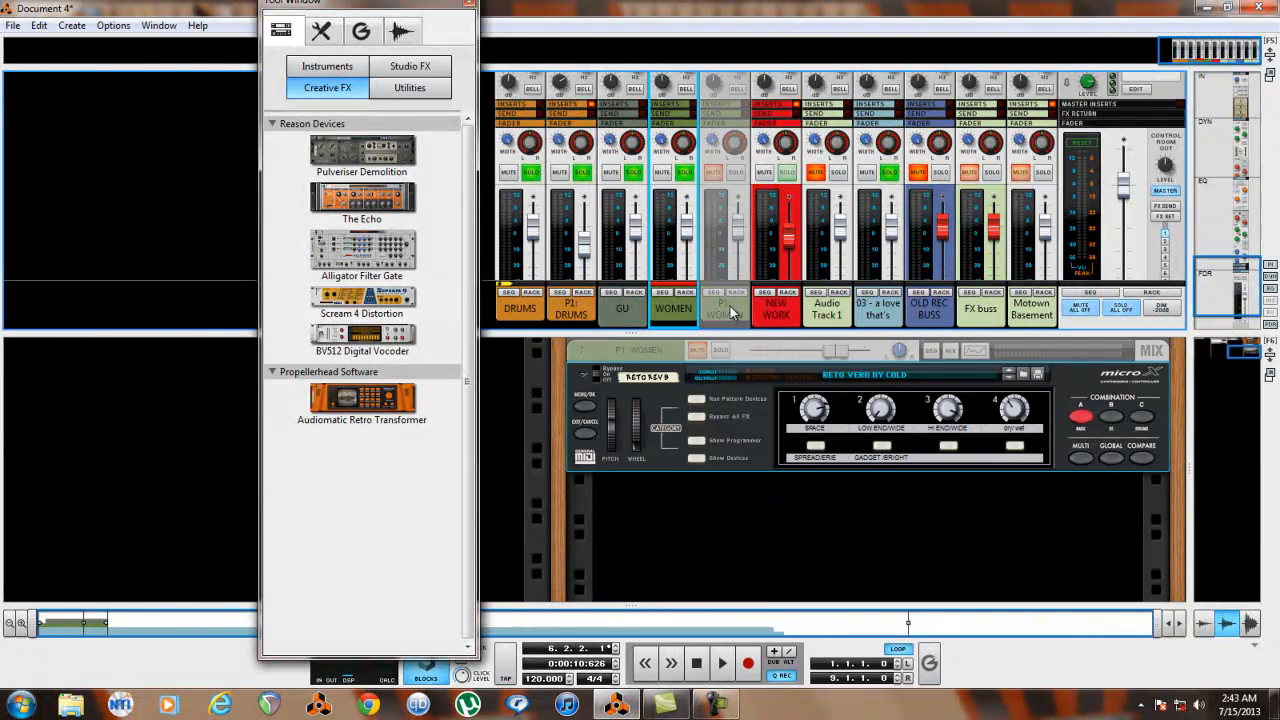
{"action": "scroll", "coordinate": [737, 207], "scroll_direction": "up", "scroll_amount": 2}
{"action": "left_click", "coordinate": [735, 268]}
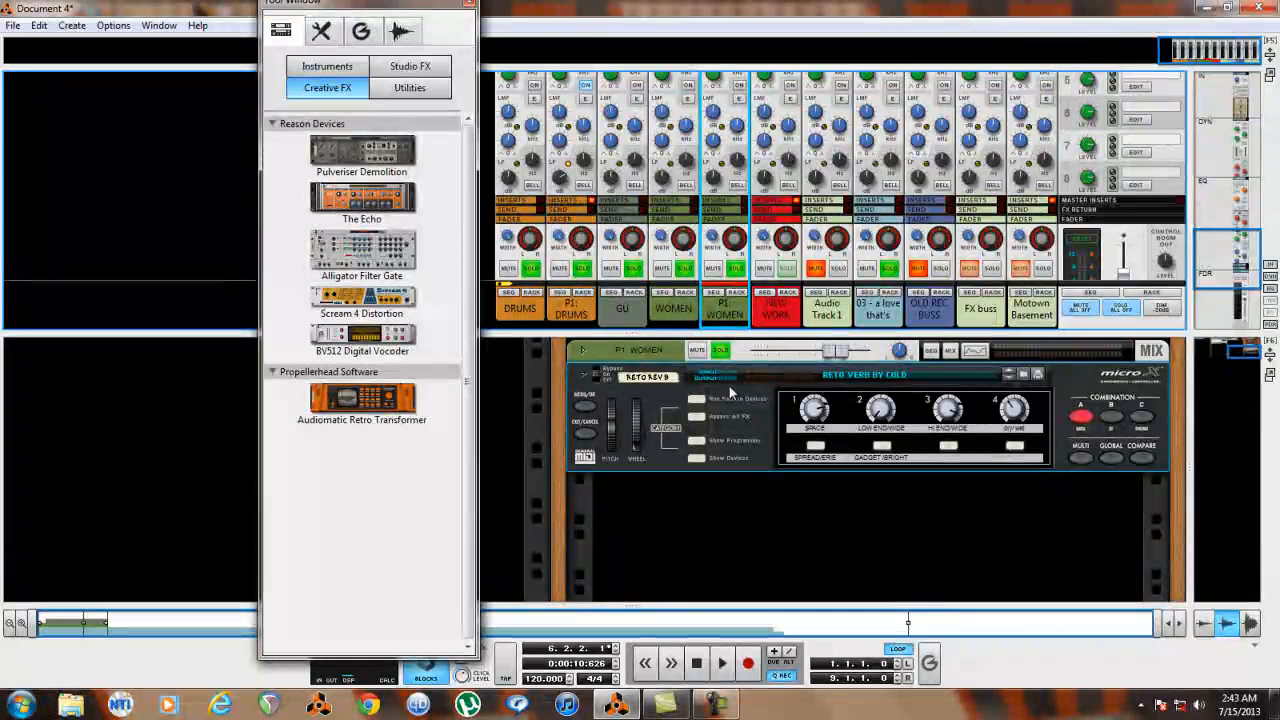
{"action": "key", "text": "space"}
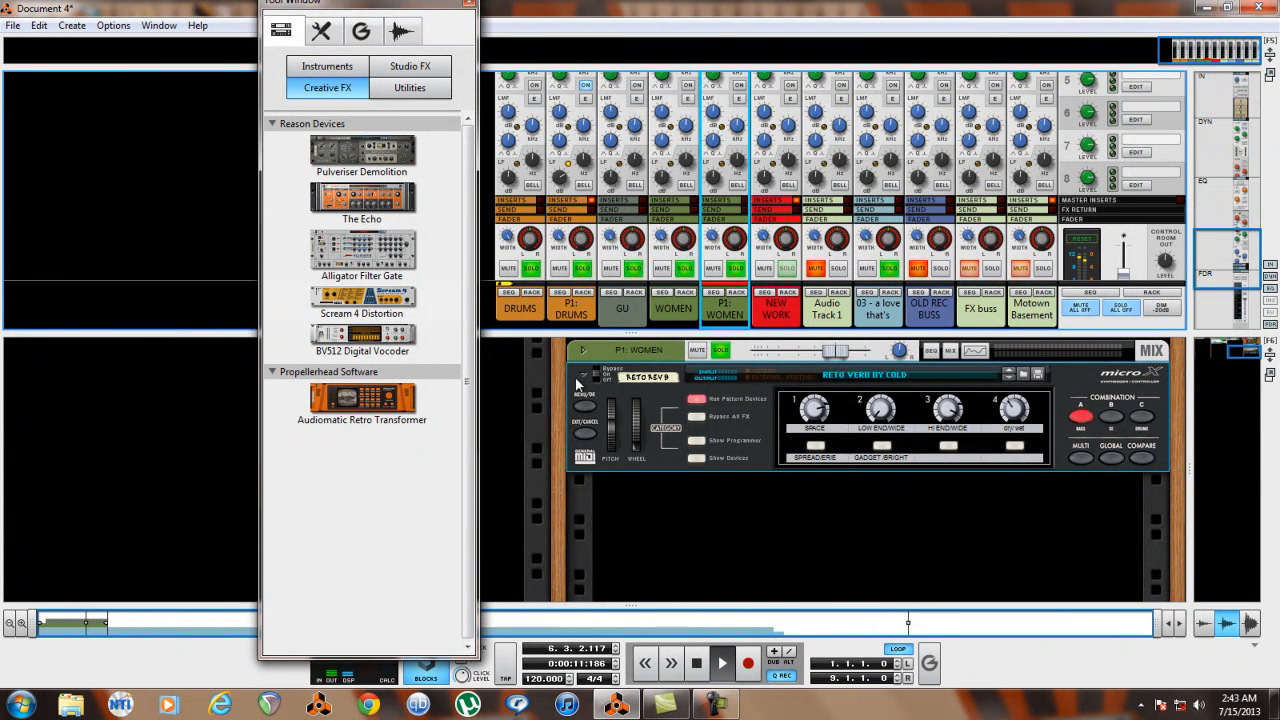
Add a Scream 4 Distortion to the P1: WOMEN insert effects and turn on its Cut section with the low band reduced
{"action": "scroll", "coordinate": [585, 400], "scroll_direction": "up", "scroll_amount": 2}
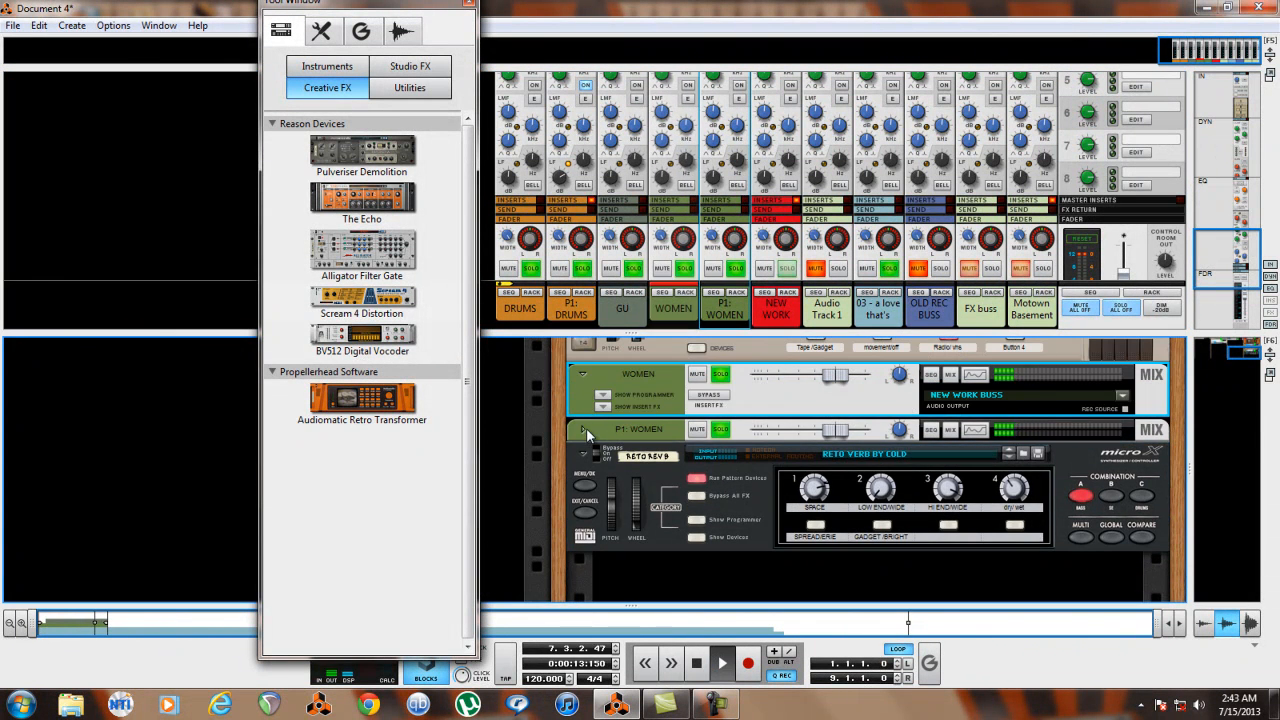
{"action": "left_click", "coordinate": [584, 430]}
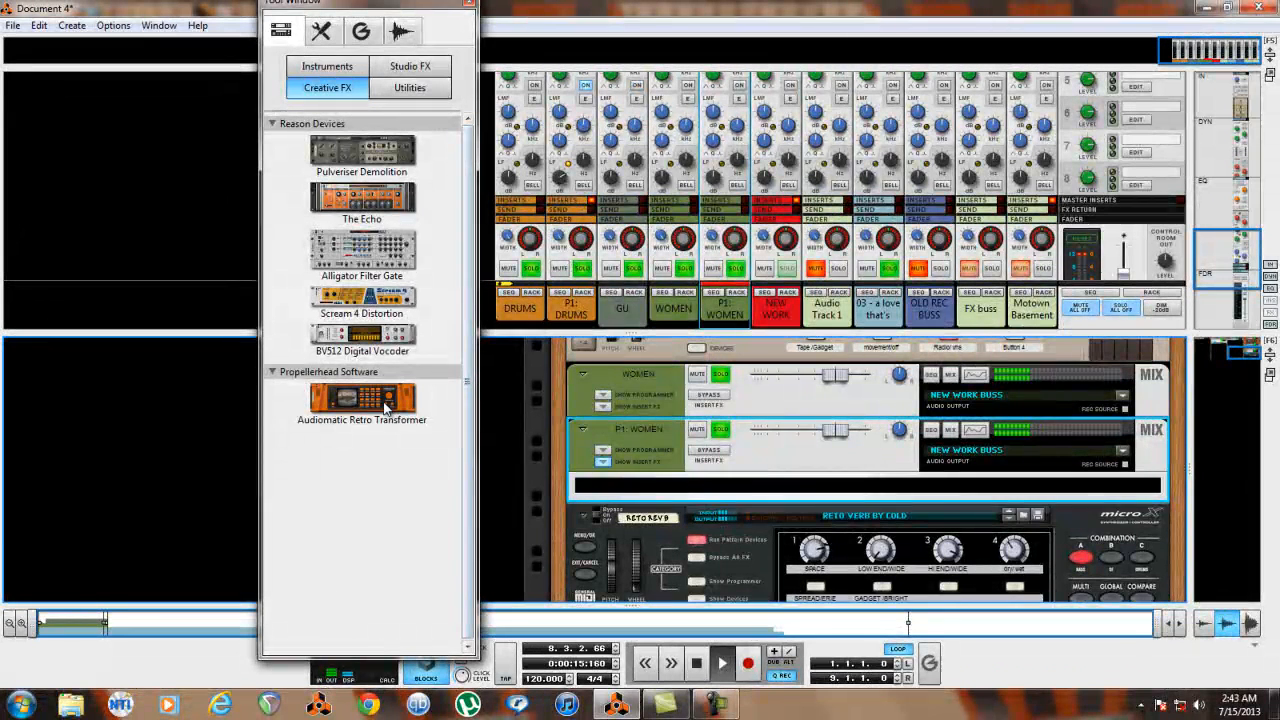
{"action": "left_click_drag", "start_coordinate": [395, 303], "coordinate": [660, 590]}
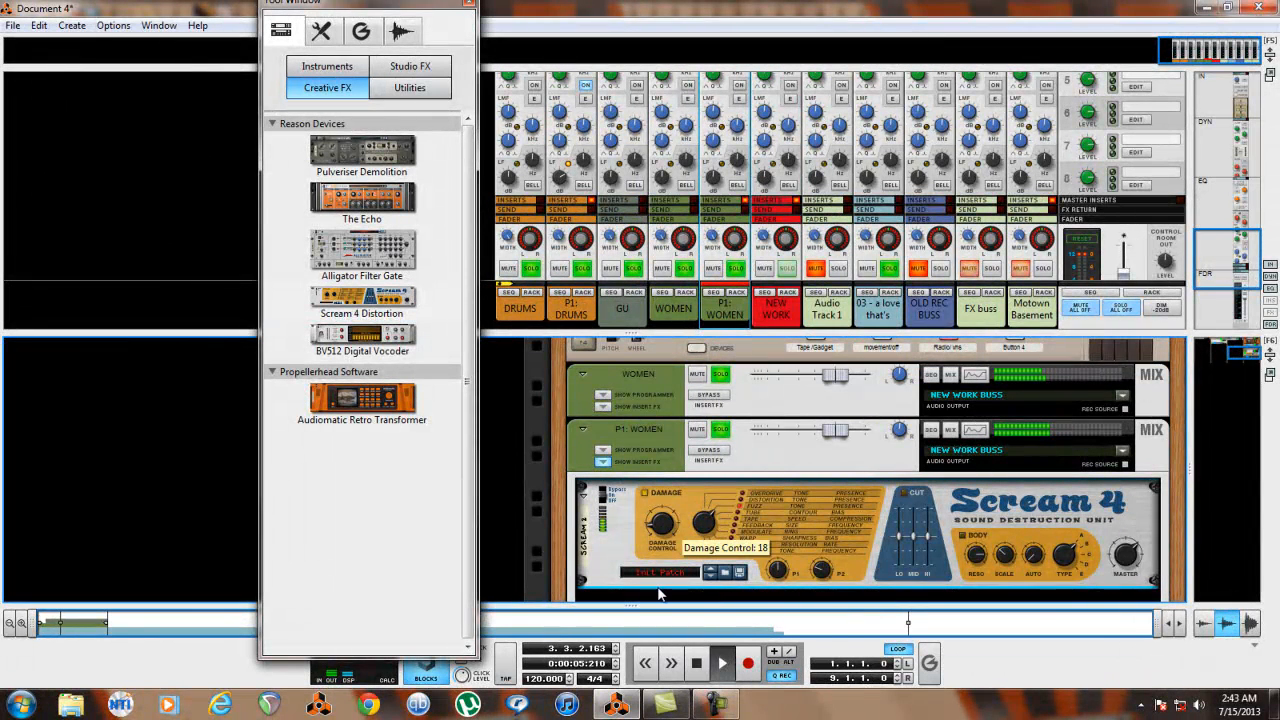
{"action": "left_click", "coordinate": [903, 493]}
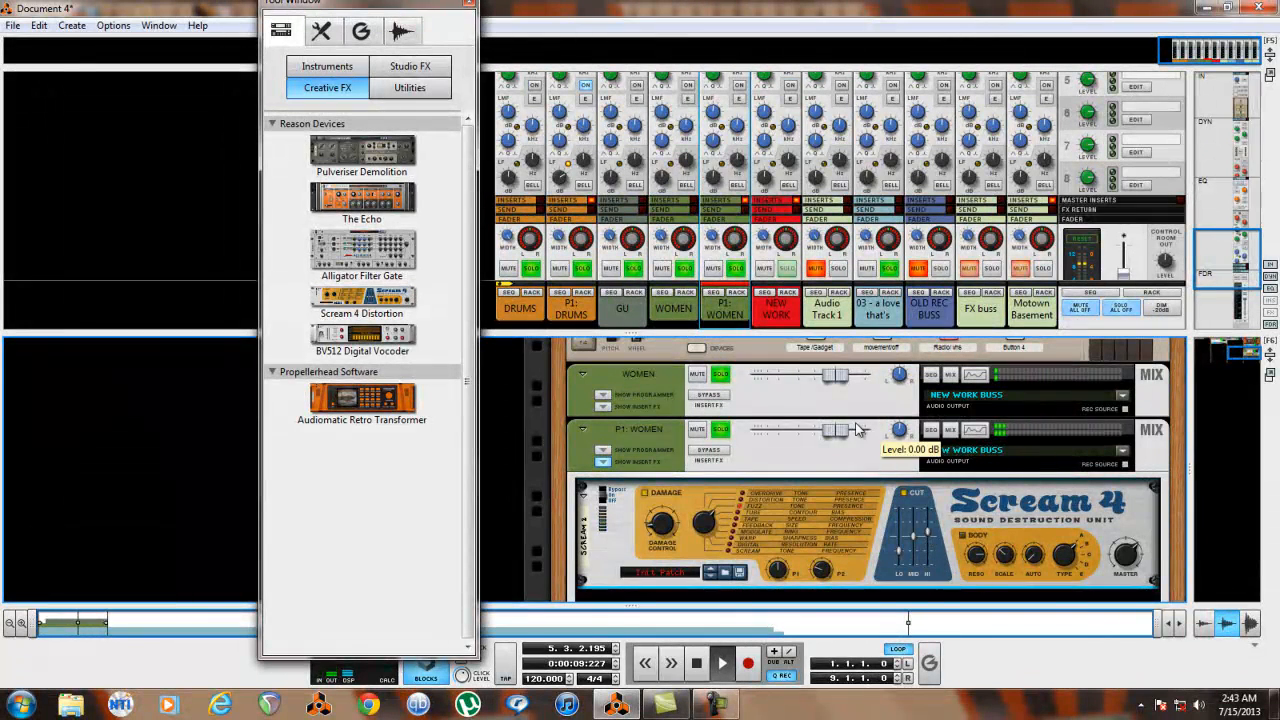
Lower the P1: WOMEN level to about -11.40 dB and set the Scream 4 master level to about 92
{"action": "left_click_drag", "start_coordinate": [840, 436], "coordinate": [812, 429]}
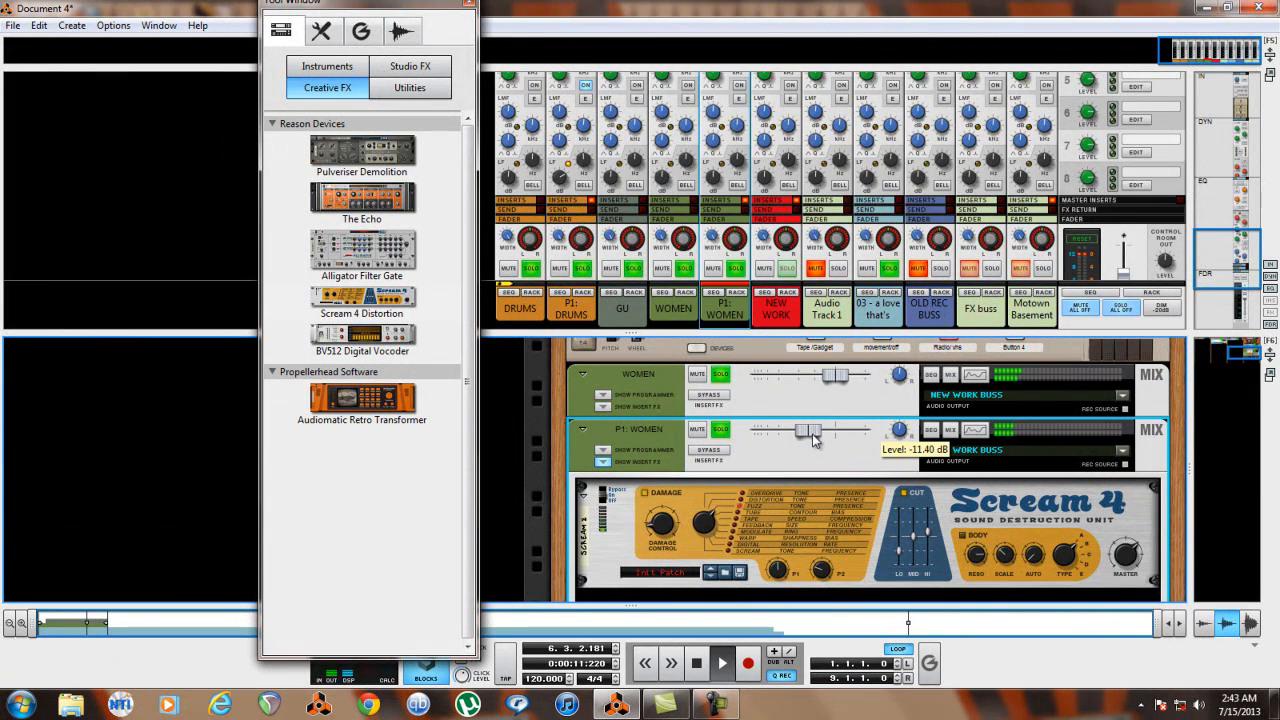
{"action": "left_click", "coordinate": [1124, 556]}
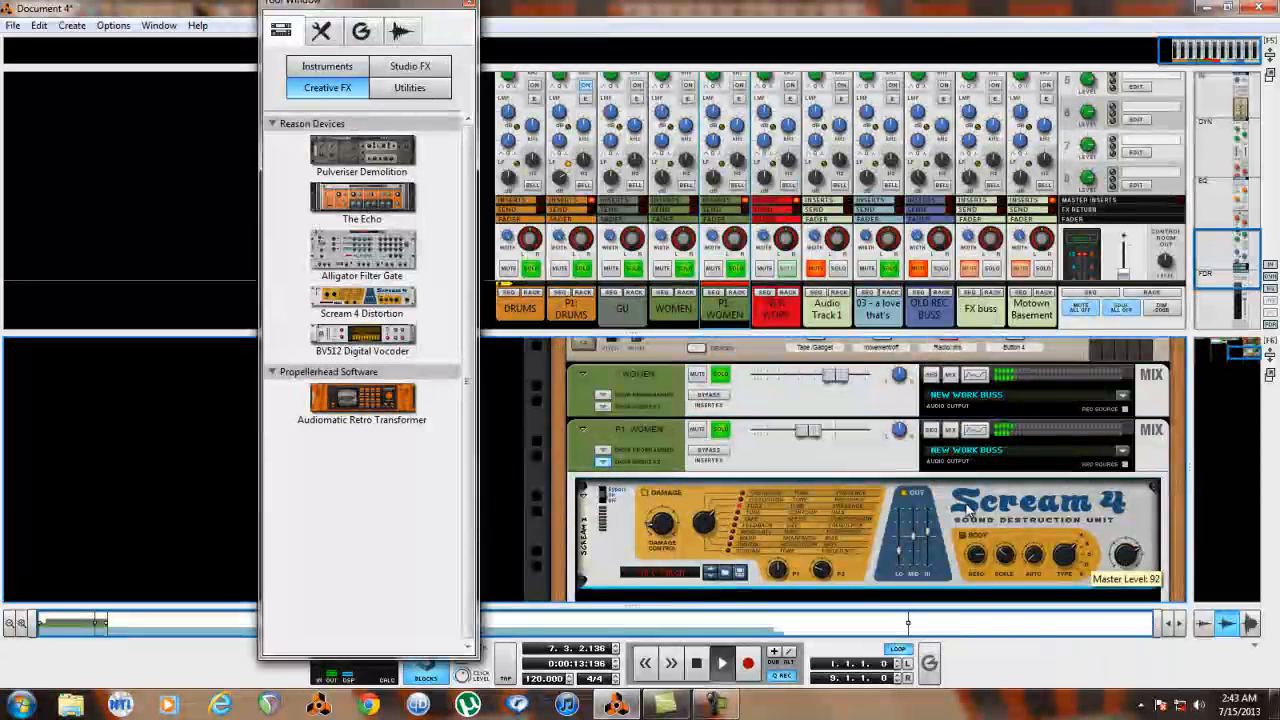
Insert an RV7000 Advanced Reverb above Scream 4 on P1: WOMEN and raise the channel's level
{"action": "left_click", "coordinate": [404, 72]}
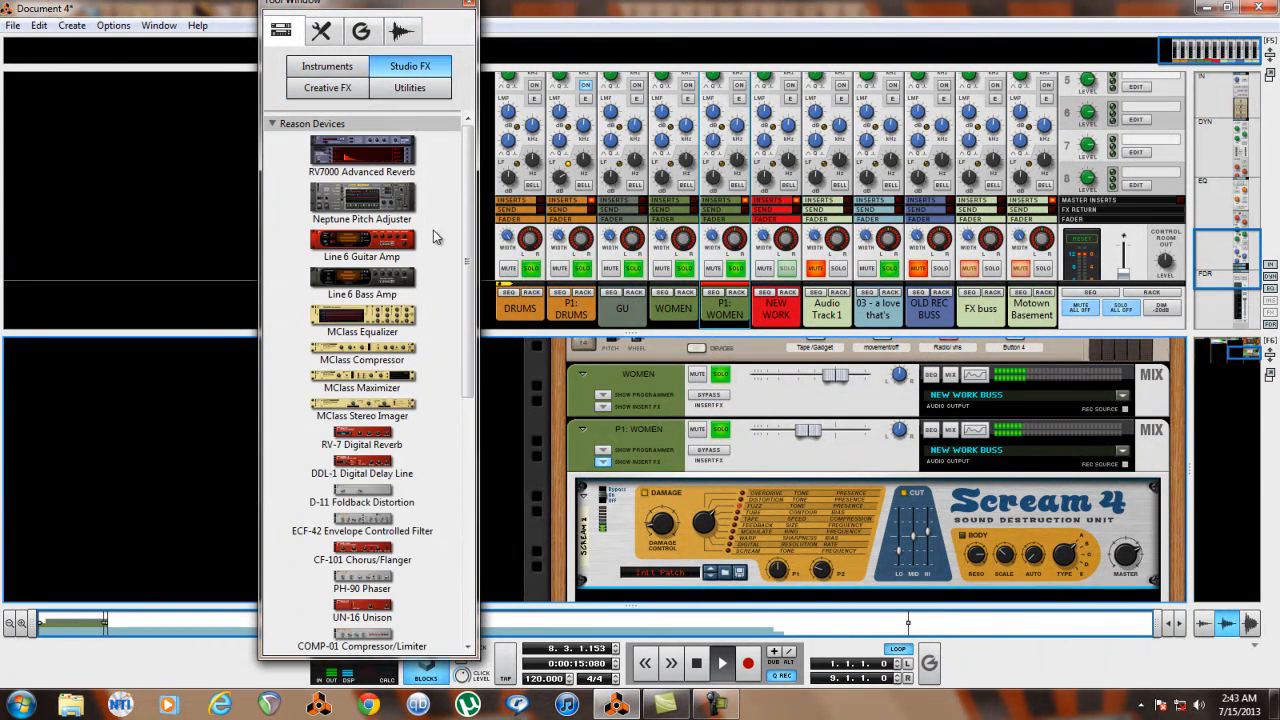
{"action": "left_click_drag", "start_coordinate": [362, 163], "coordinate": [754, 566]}
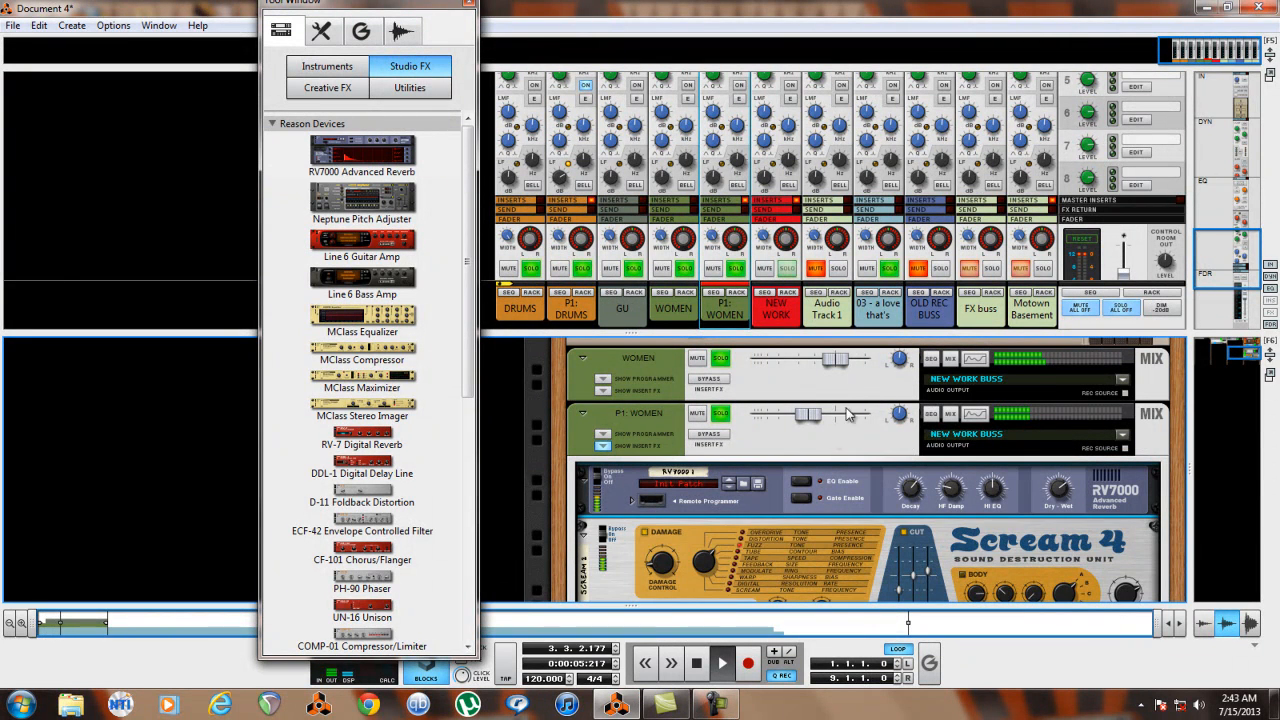
{"action": "left_click_drag", "start_coordinate": [813, 421], "coordinate": [840, 472]}
Open the RV7000's remote programmer and set the reverb algorithm to Plate
{"action": "left_click", "coordinate": [664, 578]}
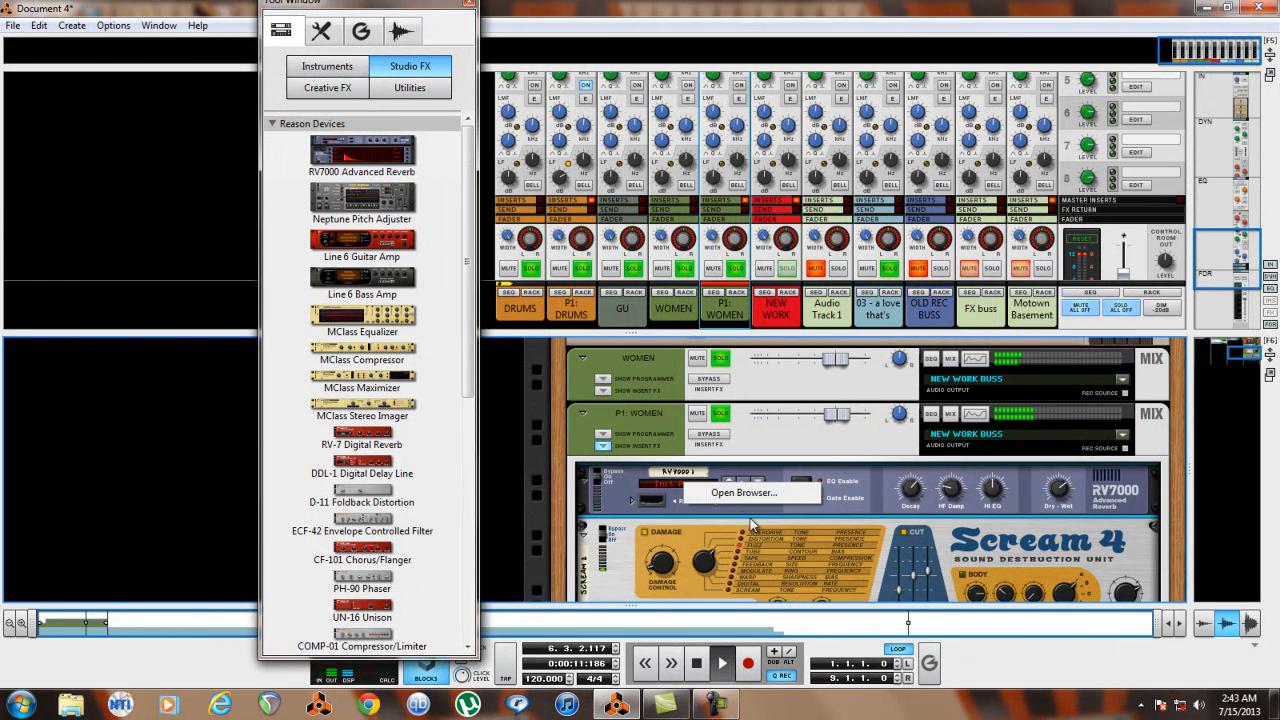
{"action": "left_click", "coordinate": [633, 500]}
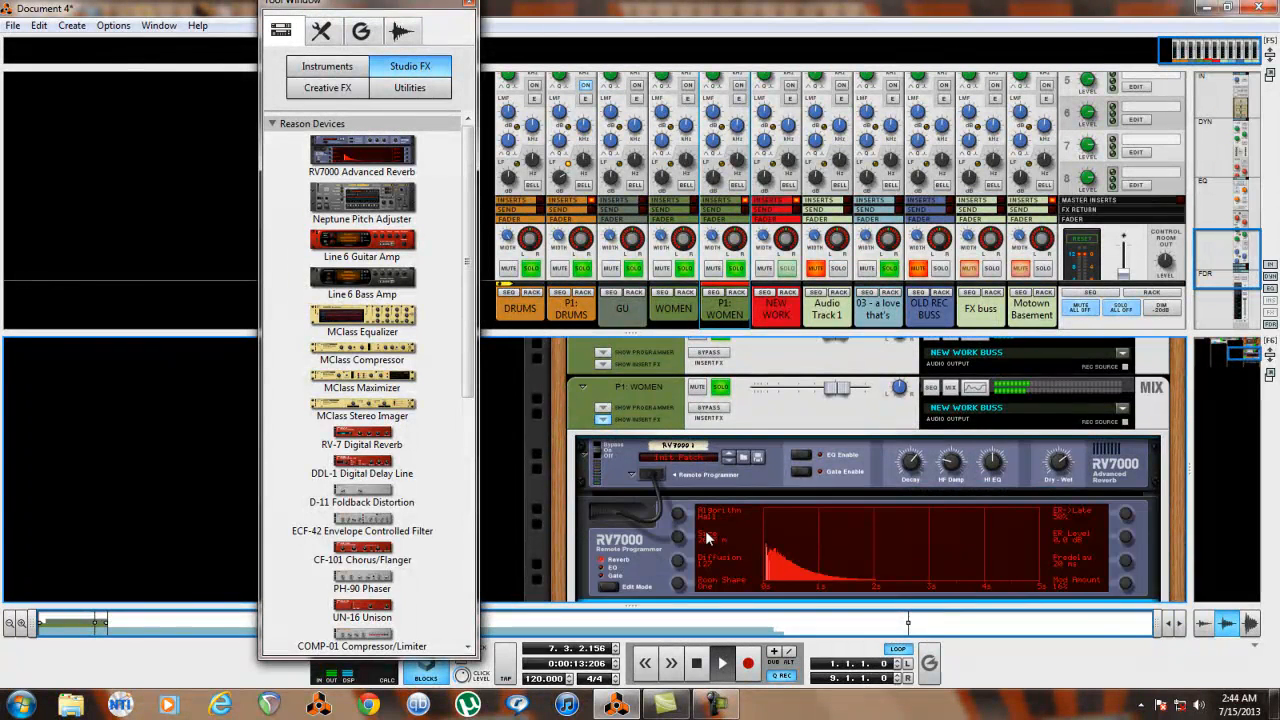
{"action": "left_click_drag", "start_coordinate": [684, 513], "coordinate": [681, 455]}
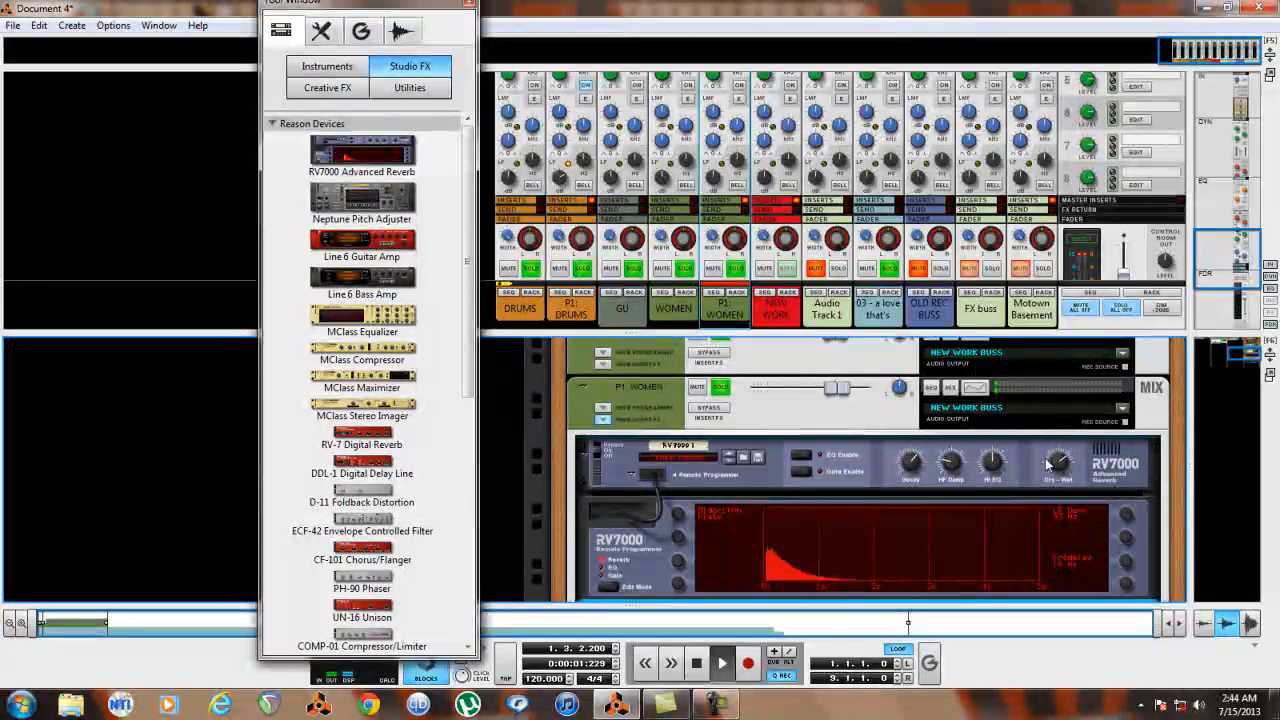
{"action": "mouse_move", "coordinate": [1066, 485]}
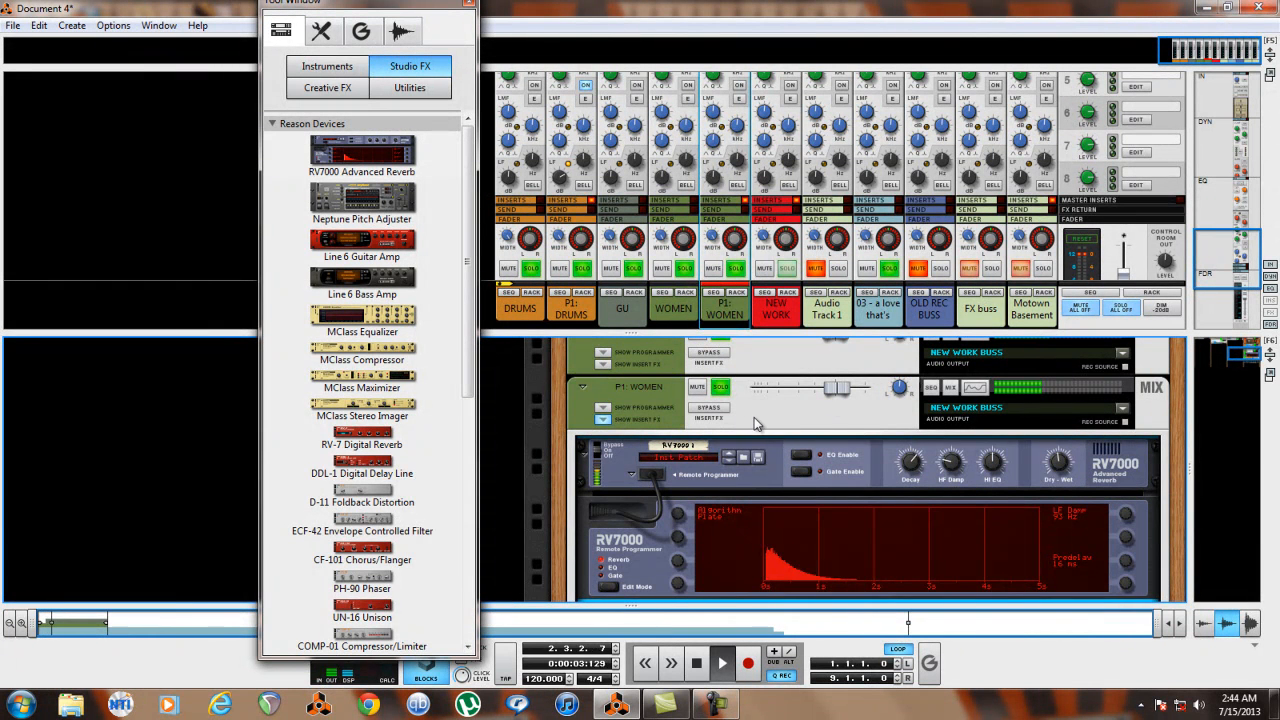
Lower the P1: WOMEN level slightly and hide the channel's insert effects
{"action": "left_click_drag", "start_coordinate": [840, 392], "coordinate": [832, 392]}
{"action": "left_click", "coordinate": [603, 420]}
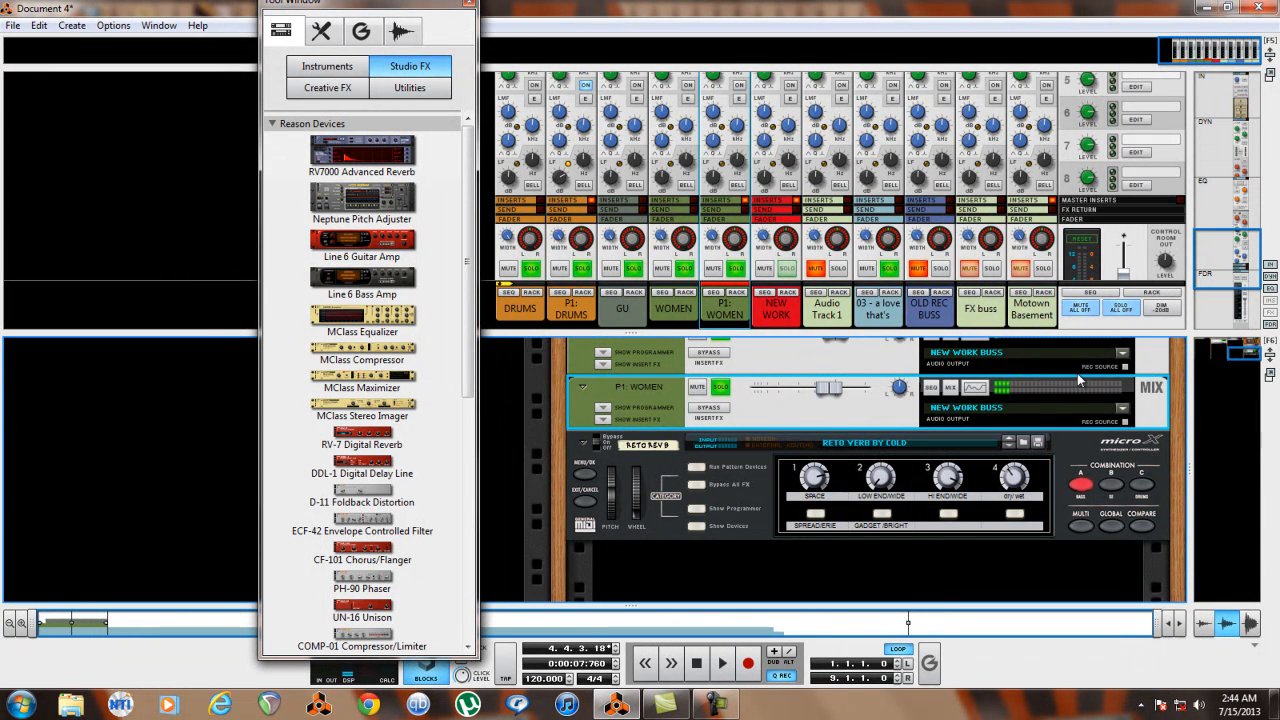
{"action": "left_click", "coordinate": [716, 704]}
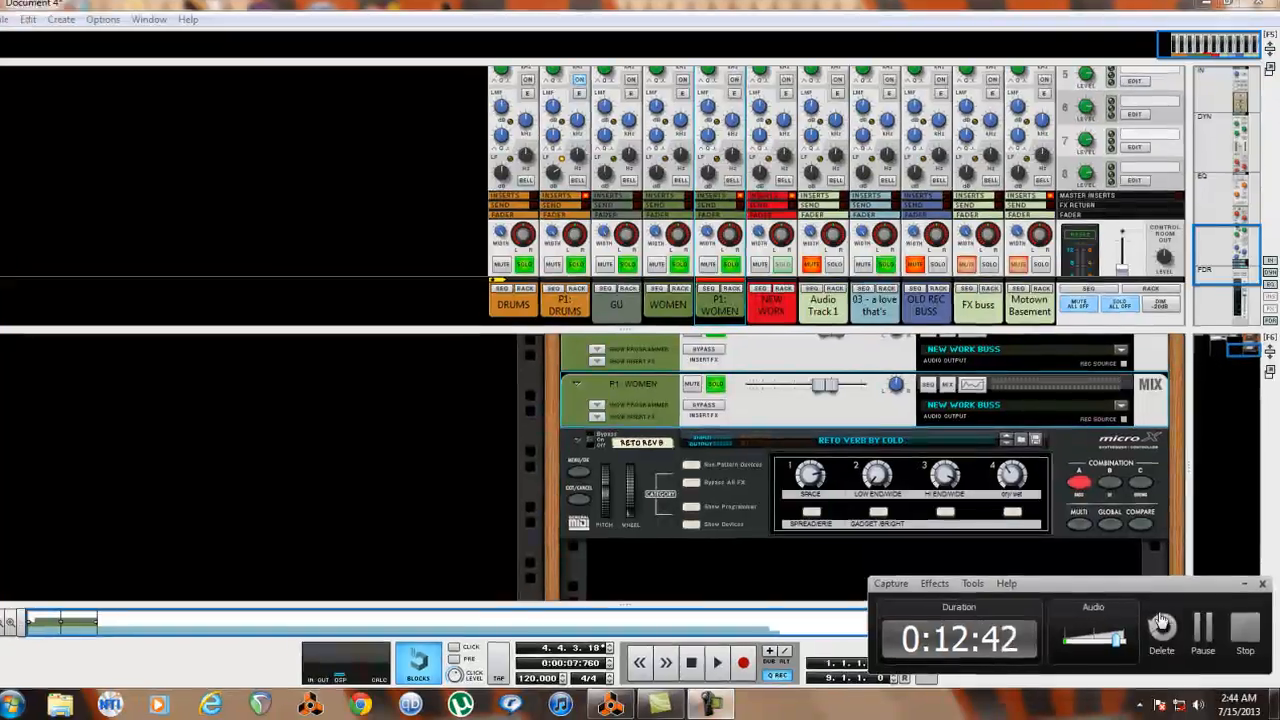